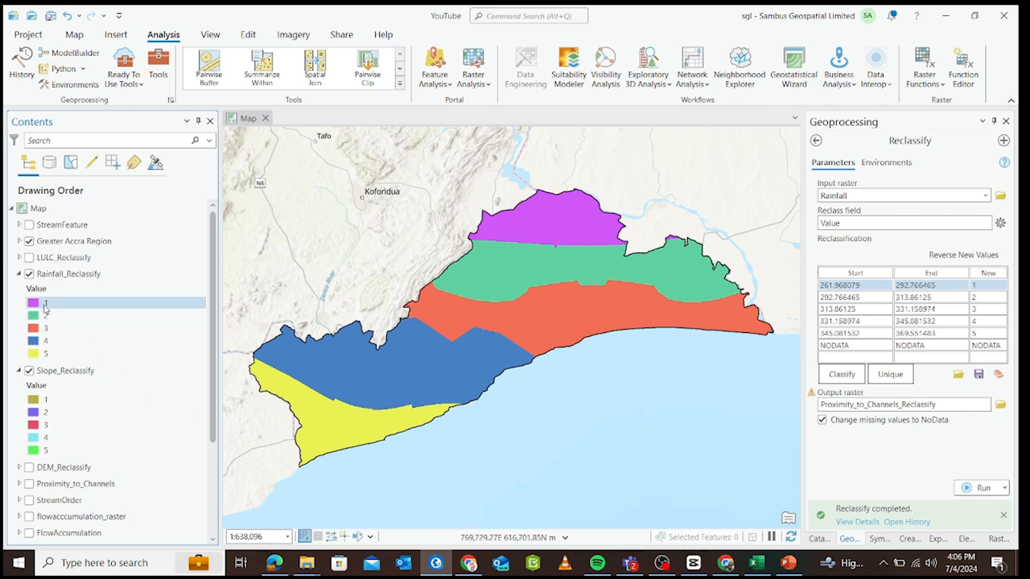
Hide and collapse the Rainfall_Reclassify and Slope_Reclassify layers, and display LULC_GA with its legend expanded.
{"action": "left_click", "coordinate": [29, 274]}
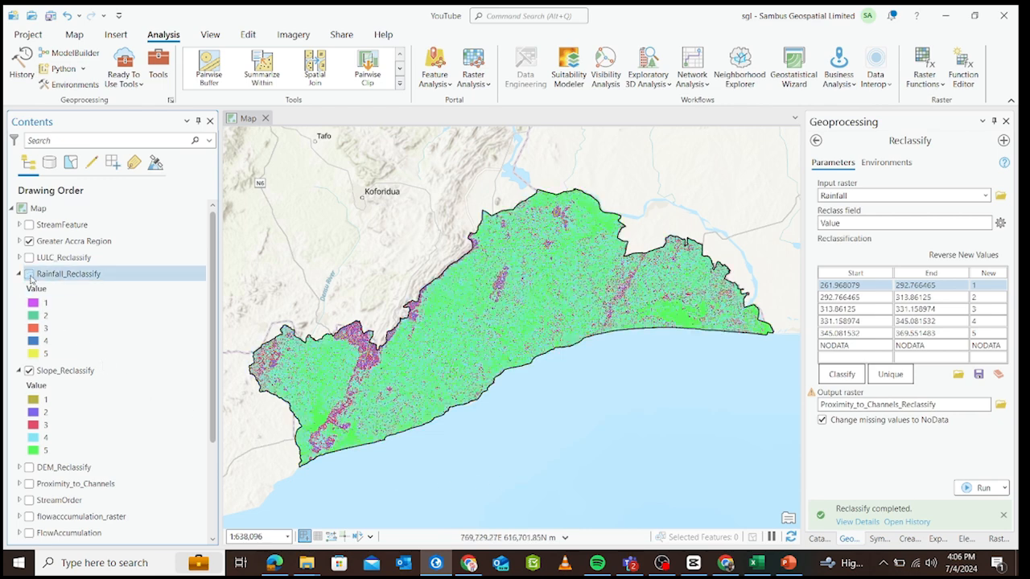
{"action": "left_click", "coordinate": [28, 371]}
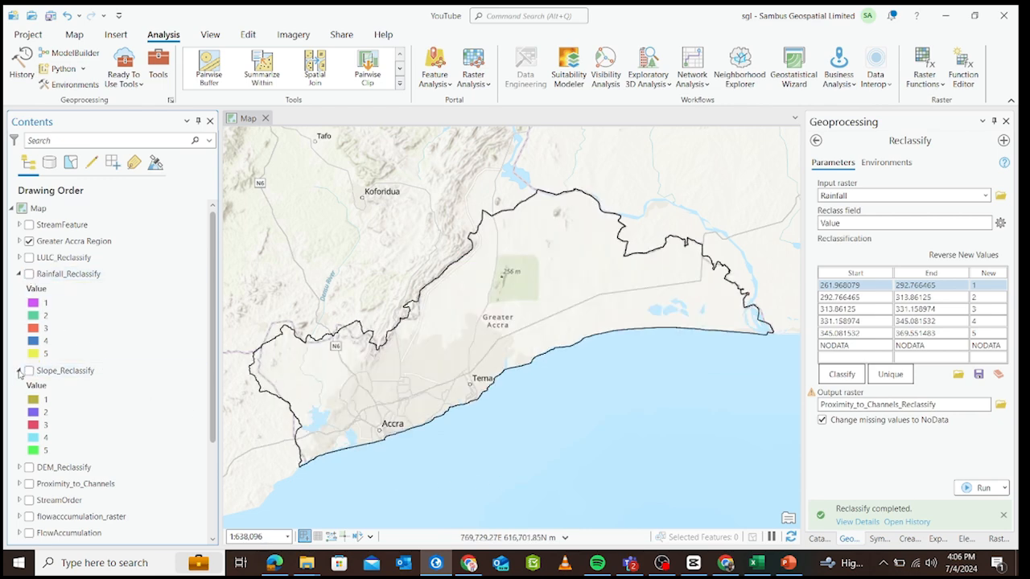
{"action": "left_click", "coordinate": [18, 371]}
{"action": "left_click", "coordinate": [19, 276]}
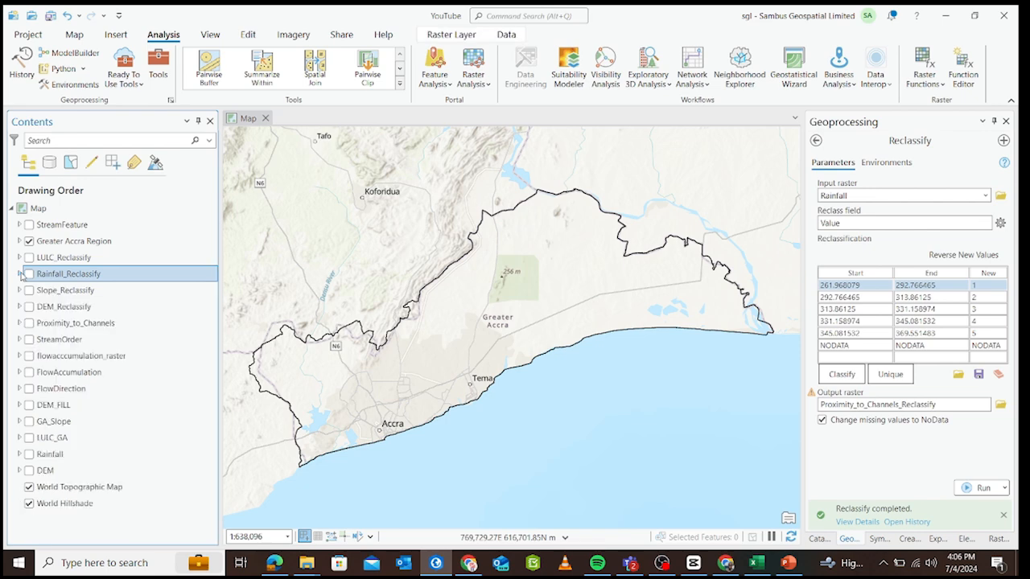
{"action": "left_click", "coordinate": [29, 438]}
{"action": "left_click", "coordinate": [20, 438]}
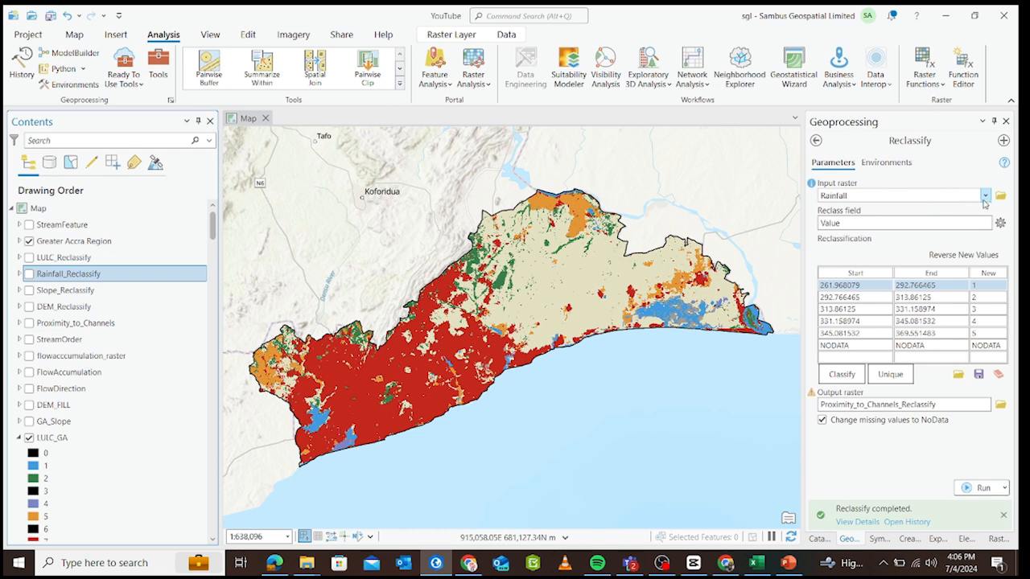
Set the Reclassify input raster to LULC_GA and load its unique values into the reclassification table.
{"action": "left_click", "coordinate": [984, 198]}
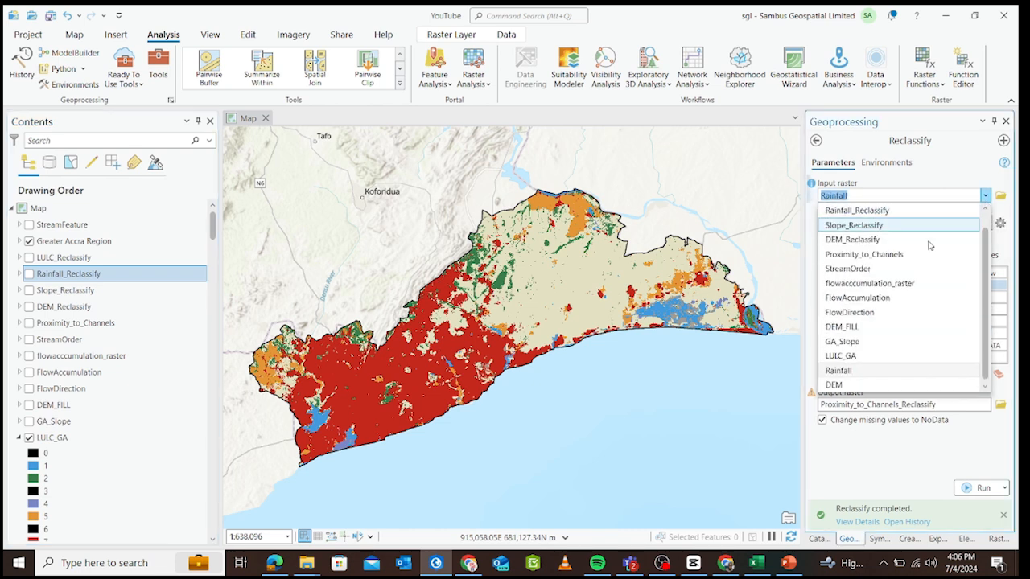
{"action": "left_click", "coordinate": [878, 358]}
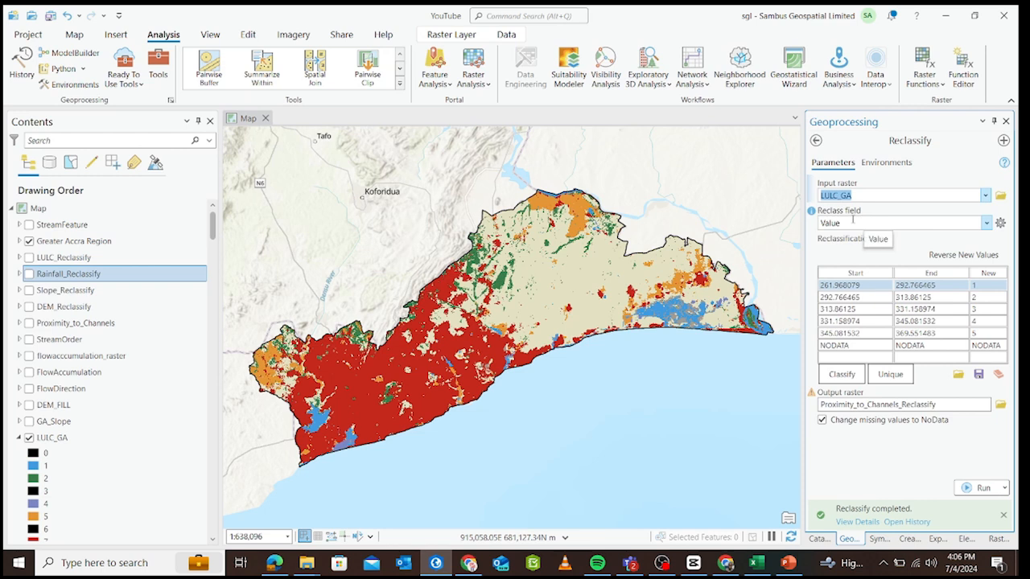
{"action": "left_click", "coordinate": [882, 379]}
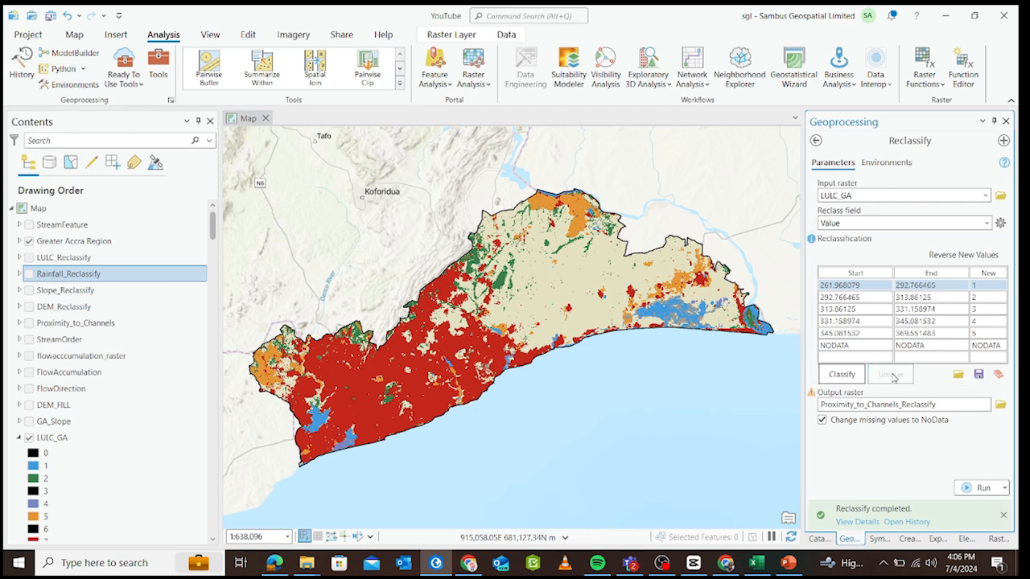
Examine the LULC_GA legend against the ArcGIS landcover class codes in the Book1 Excel workbook, and return to ArcGIS Pro.
{"action": "scroll", "coordinate": [152, 370], "scroll_direction": "down", "scroll_amount": 3}
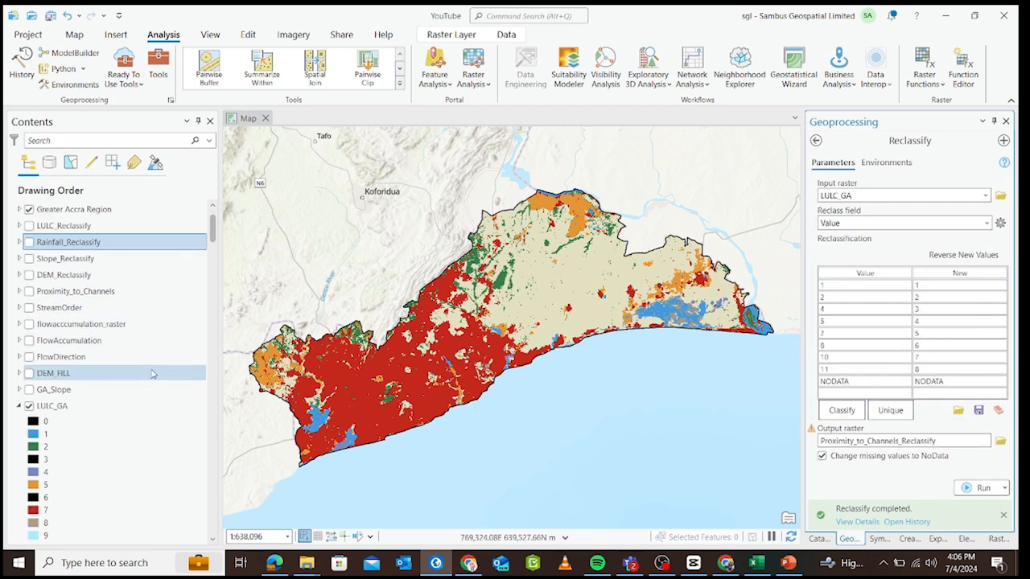
{"action": "scroll", "coordinate": [153, 371], "scroll_direction": "down", "scroll_amount": 1}
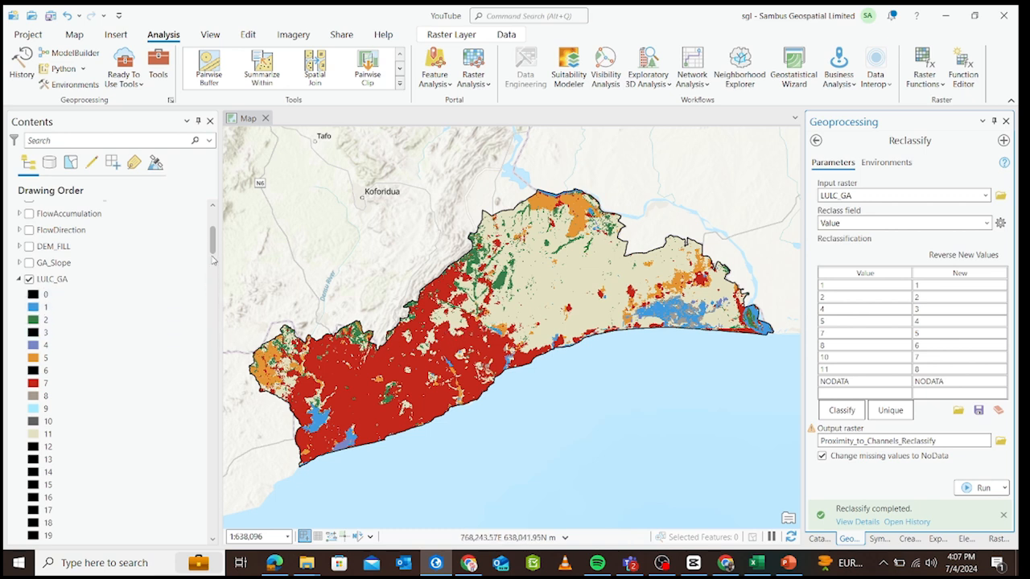
{"action": "left_click_drag", "start_coordinate": [212, 250], "coordinate": [214, 252]}
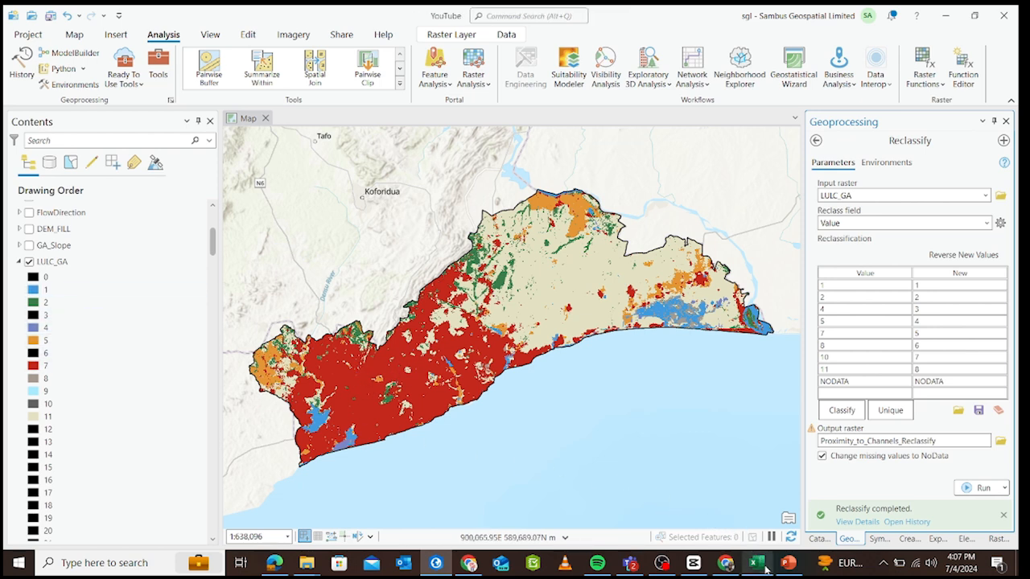
{"action": "mouse_move", "coordinate": [759, 568]}
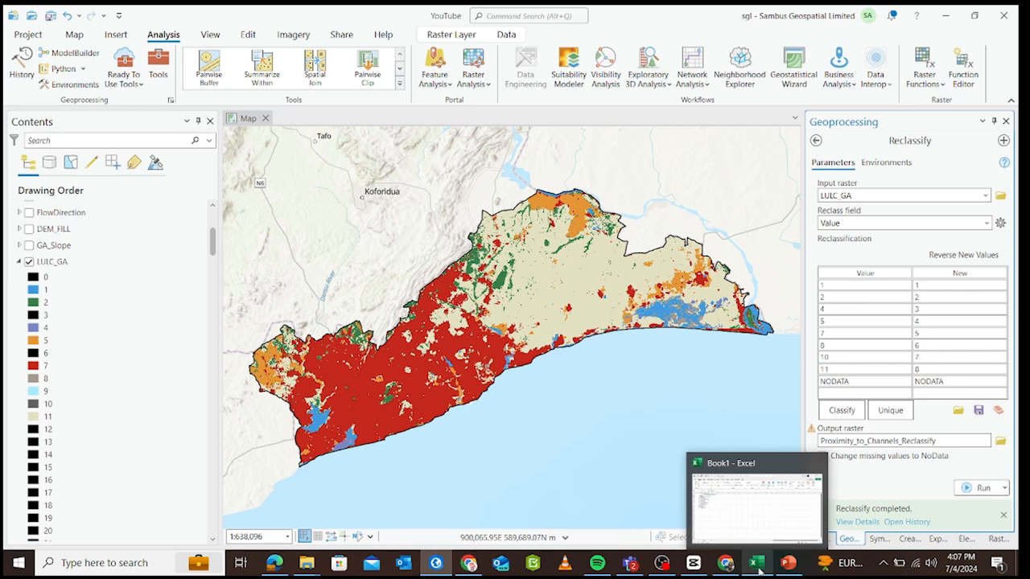
{"action": "left_click", "coordinate": [757, 563]}
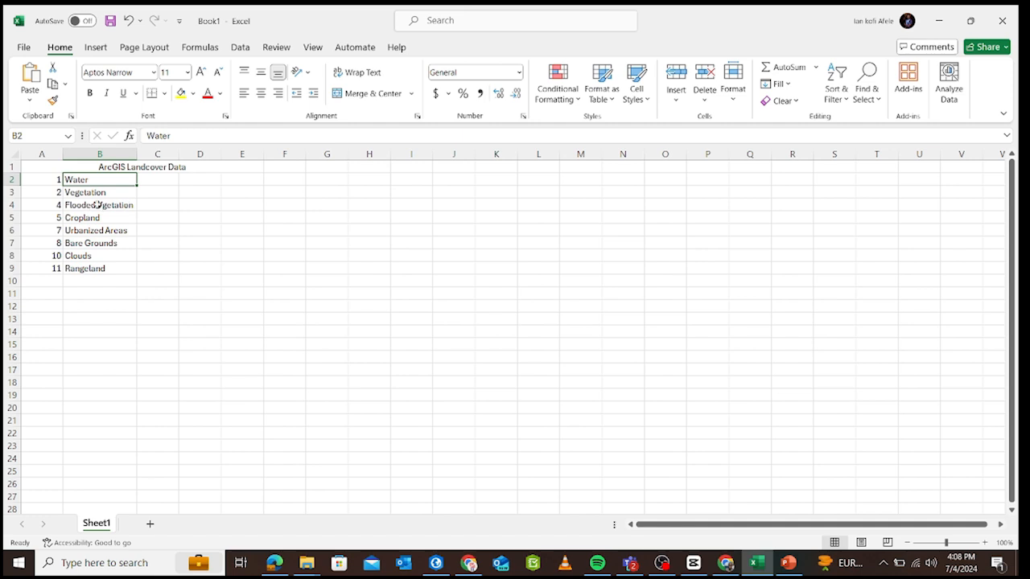
{"action": "left_click", "coordinate": [95, 205]}
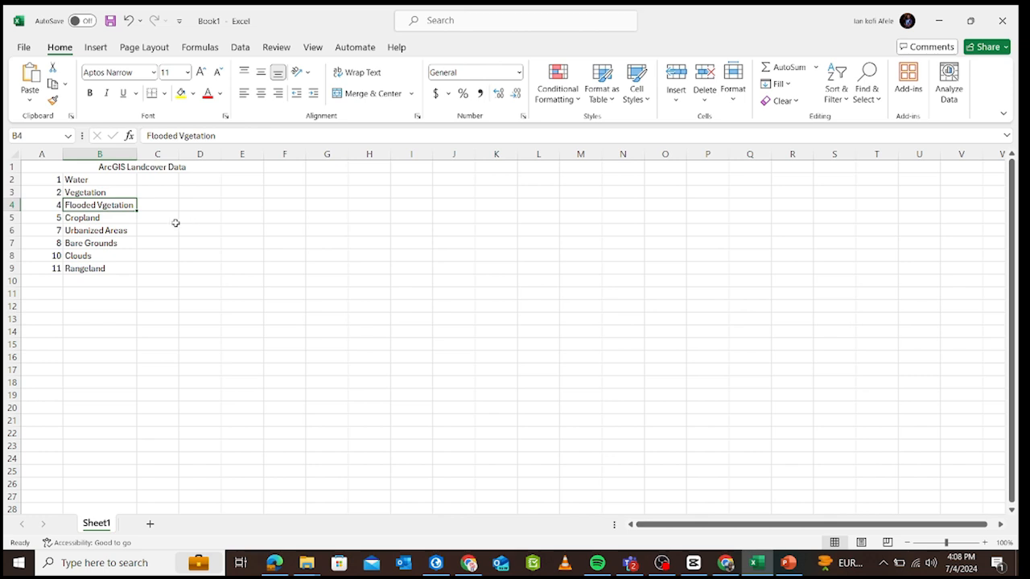
{"action": "left_click", "coordinate": [112, 223]}
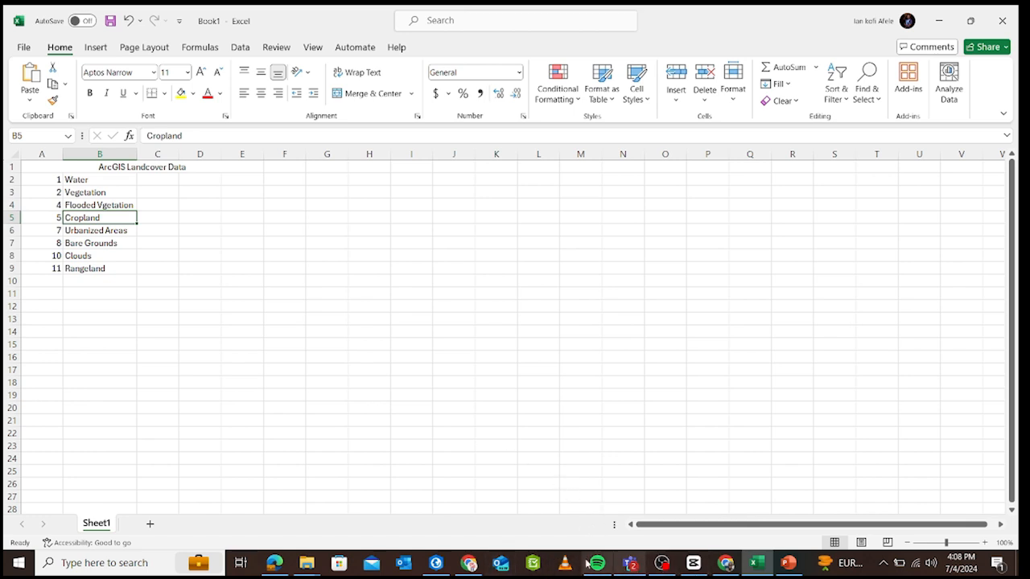
{"action": "left_click", "coordinate": [443, 565]}
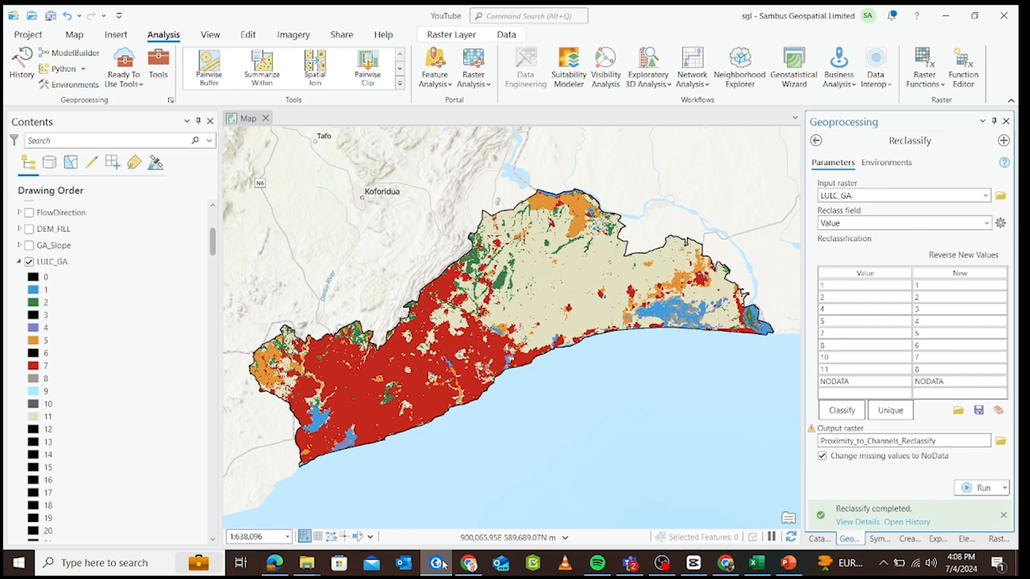
{"action": "left_click", "coordinate": [443, 564]}
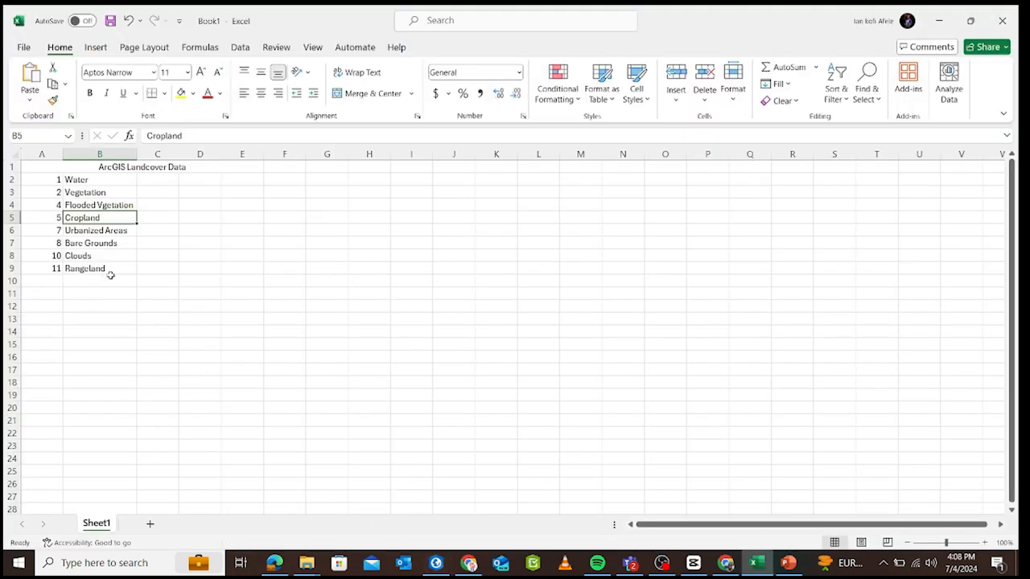
{"action": "left_click", "coordinate": [439, 570]}
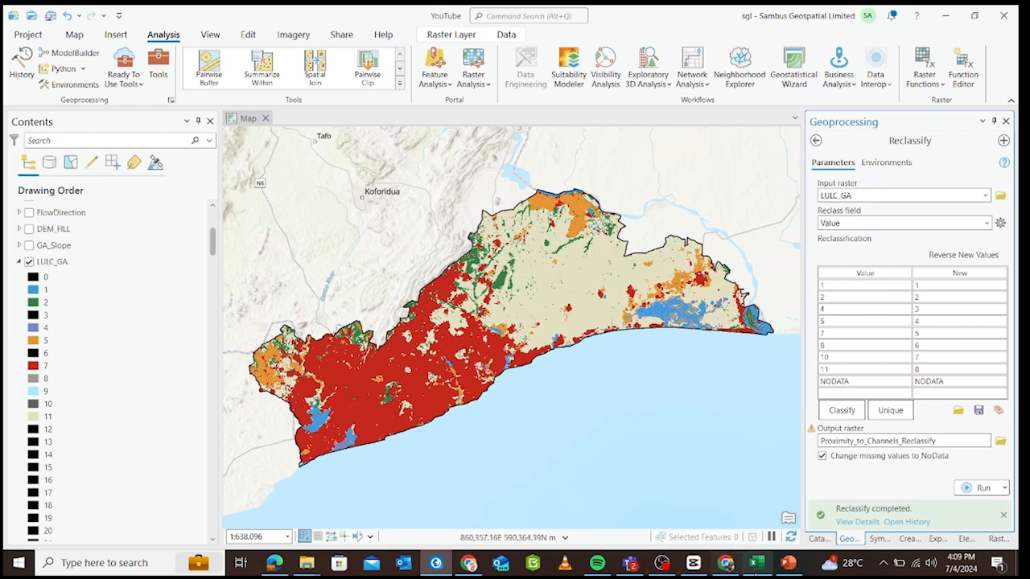
{"action": "left_click", "coordinate": [756, 563]}
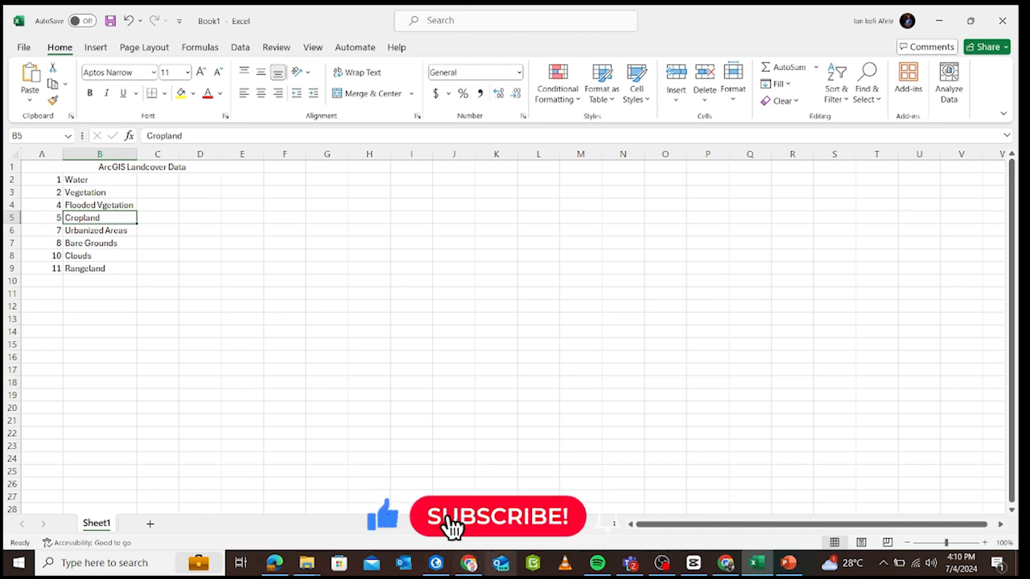
{"action": "left_click", "coordinate": [442, 565]}
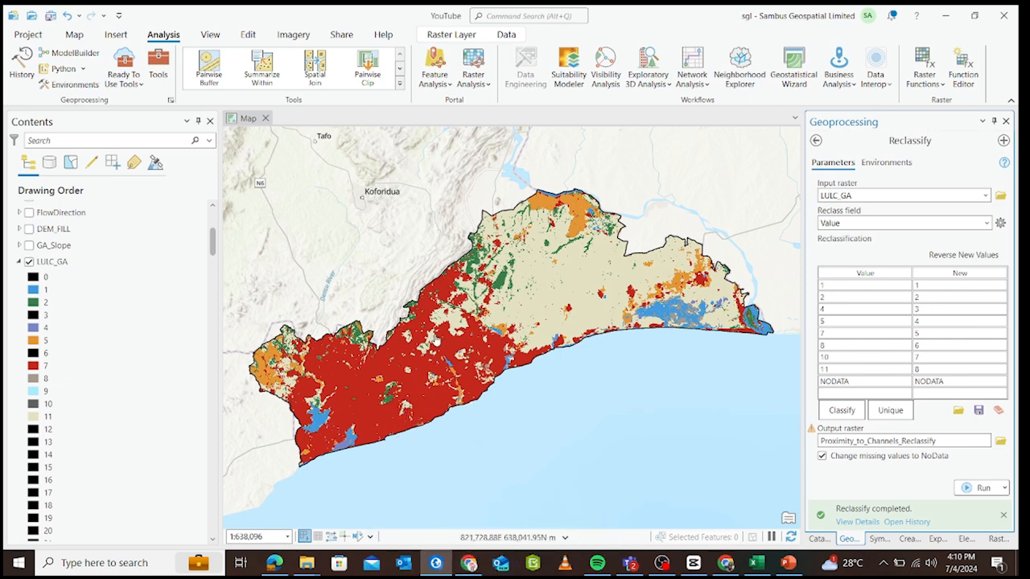
{"action": "mouse_move", "coordinate": [469, 564]}
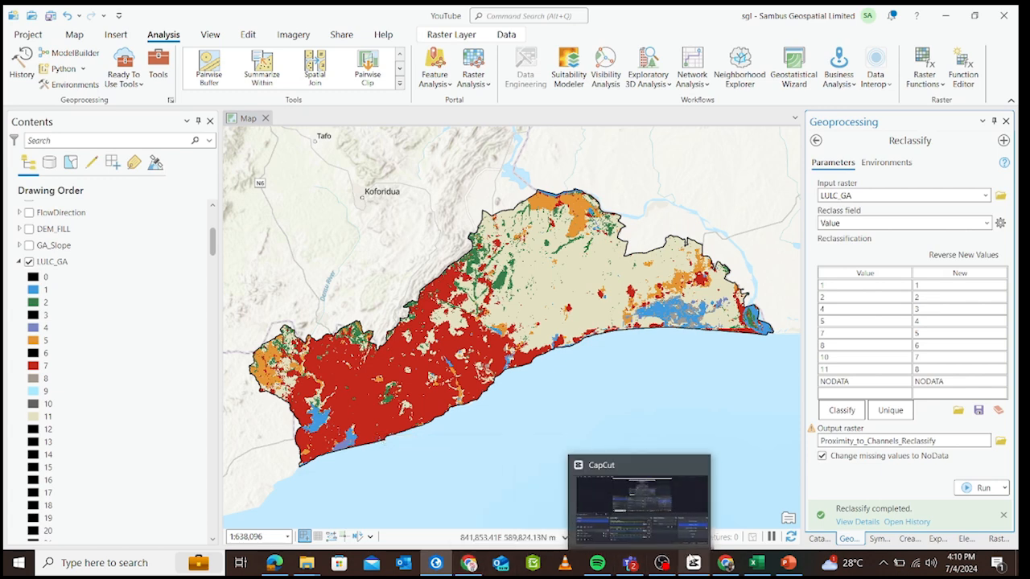
{"action": "left_click", "coordinate": [756, 563]}
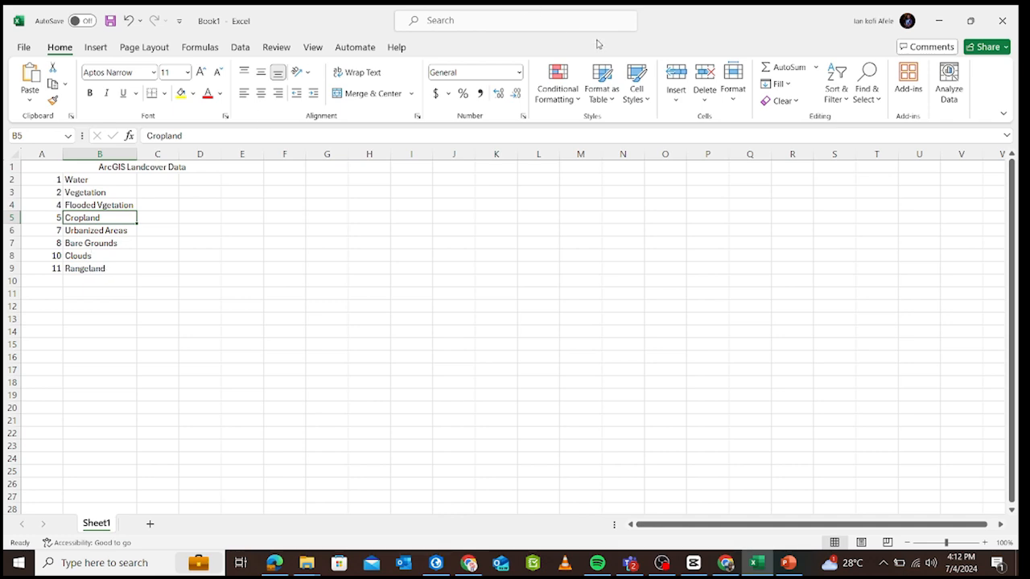
{"action": "left_click", "coordinate": [942, 18]}
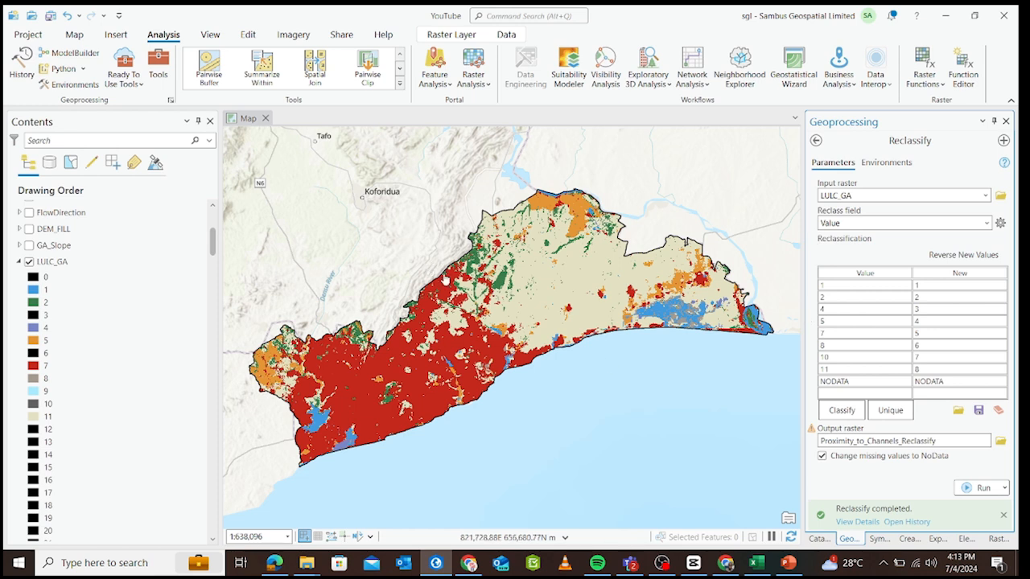
In the reclassification table, set the new value of class 1 to 5, class 2 to 1 and class 4 to 5.
{"action": "left_click", "coordinate": [923, 287]}
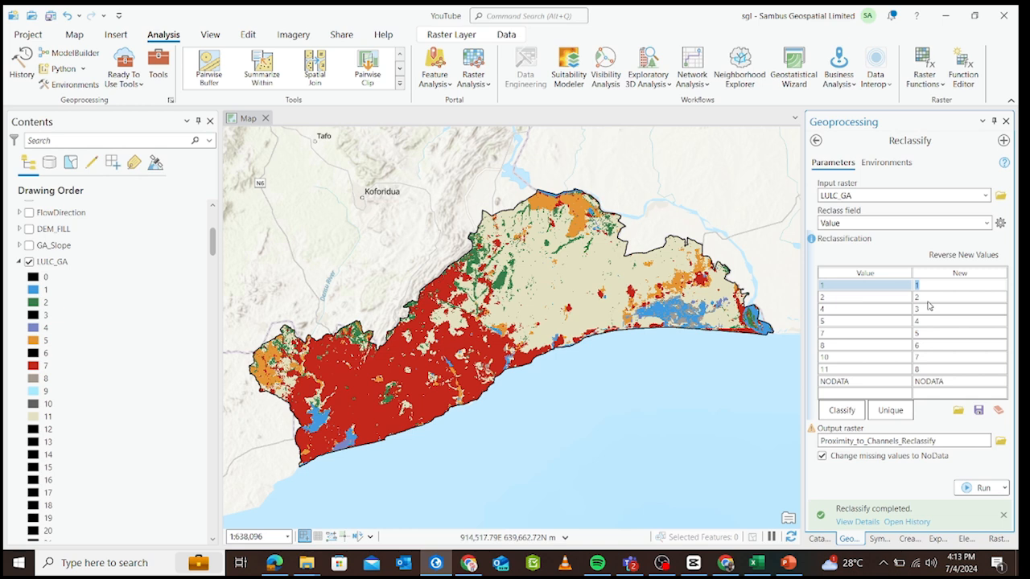
{"action": "type", "text": "5"}
{"action": "left_click", "coordinate": [932, 298]}
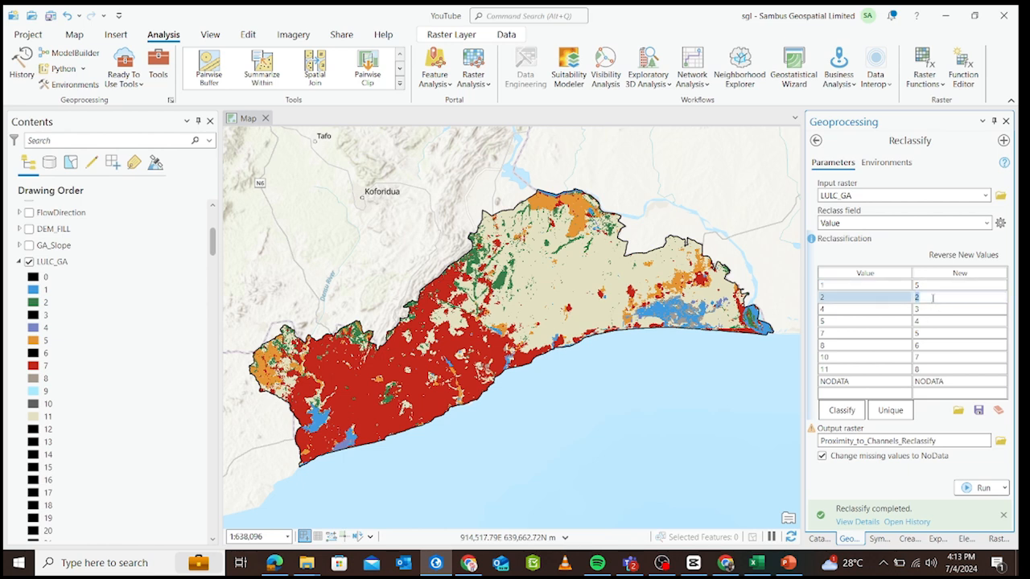
{"action": "type", "text": "1"}
{"action": "left_click", "coordinate": [932, 309]}
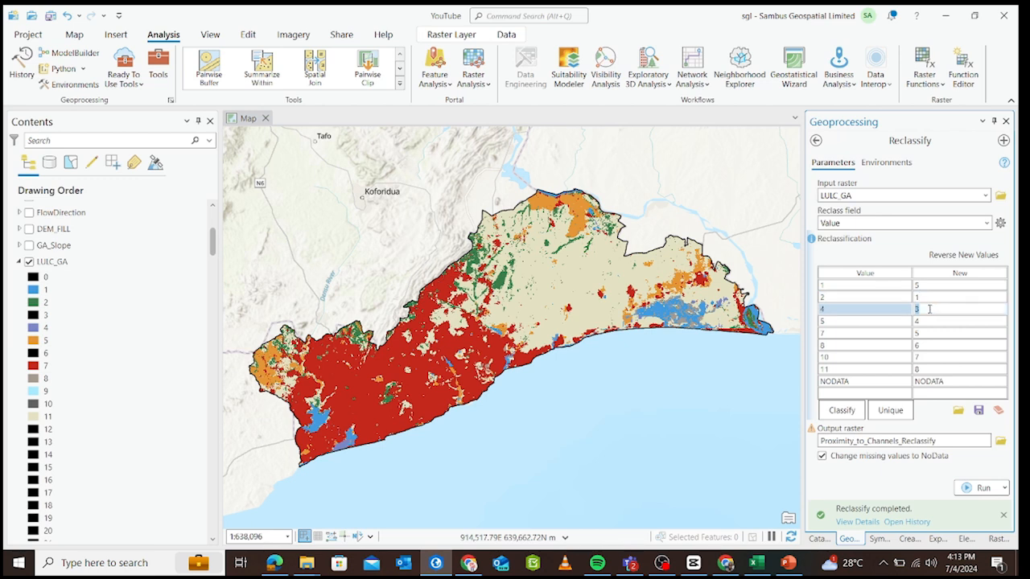
{"action": "key", "text": "BackSpace"}
{"action": "type", "text": "5"}
Set the new value of land cover class 5 to 3 and of class 8 to 4, leaving class 7 at 5.
{"action": "left_click", "coordinate": [929, 322]}
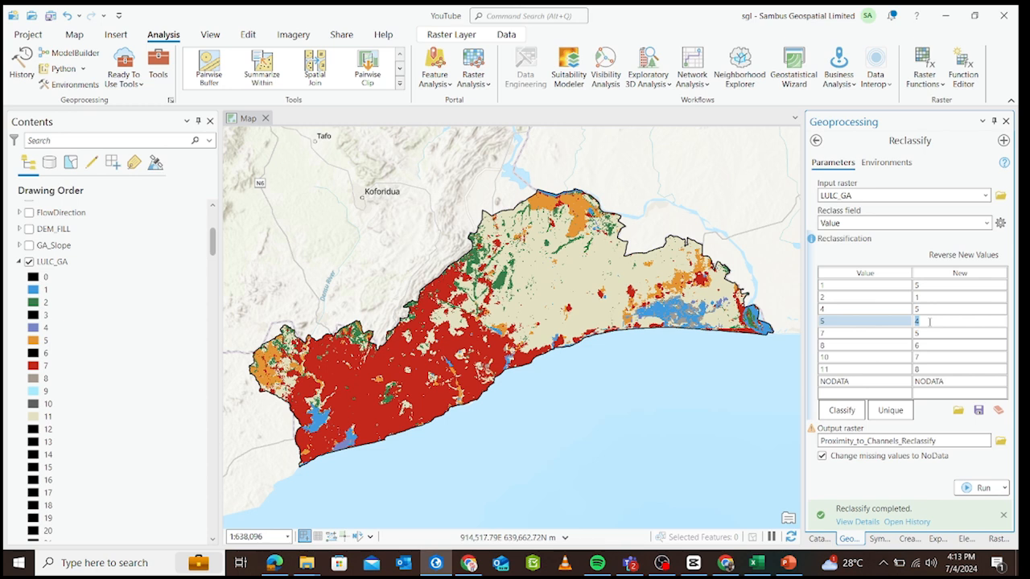
{"action": "key", "text": "BackSpace"}
{"action": "type", "text": "3"}
{"action": "left_click", "coordinate": [925, 332]}
{"action": "left_click", "coordinate": [925, 332]}
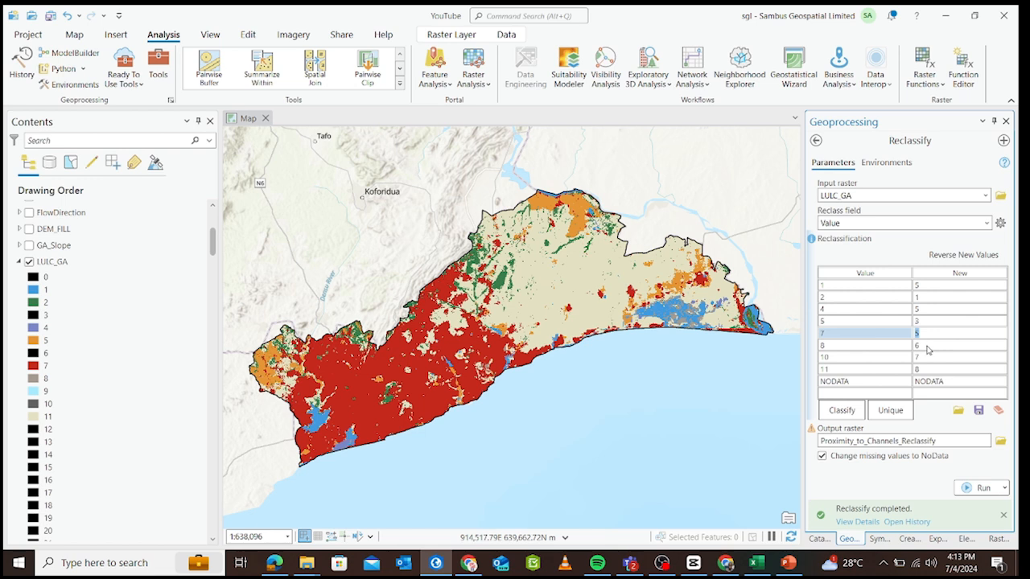
{"action": "left_click", "coordinate": [927, 345]}
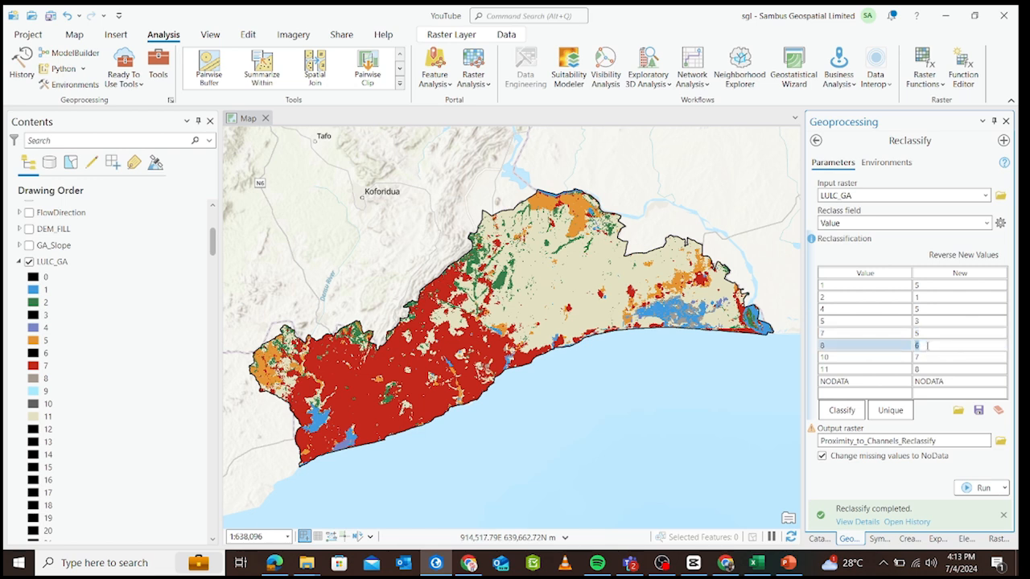
{"action": "type", "text": "4"}
Set the new value of land cover class 10 to NODATA and of class 11 to 3.
{"action": "left_click", "coordinate": [932, 358]}
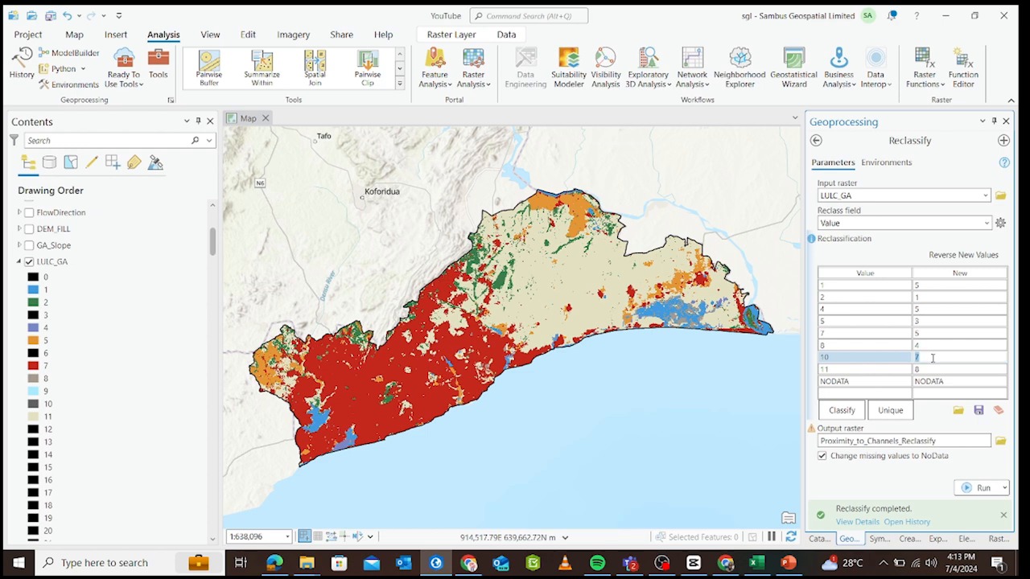
{"action": "type", "text": "NODATA"}
{"action": "left_click", "coordinate": [933, 372]}
{"action": "left_click", "coordinate": [933, 372]}
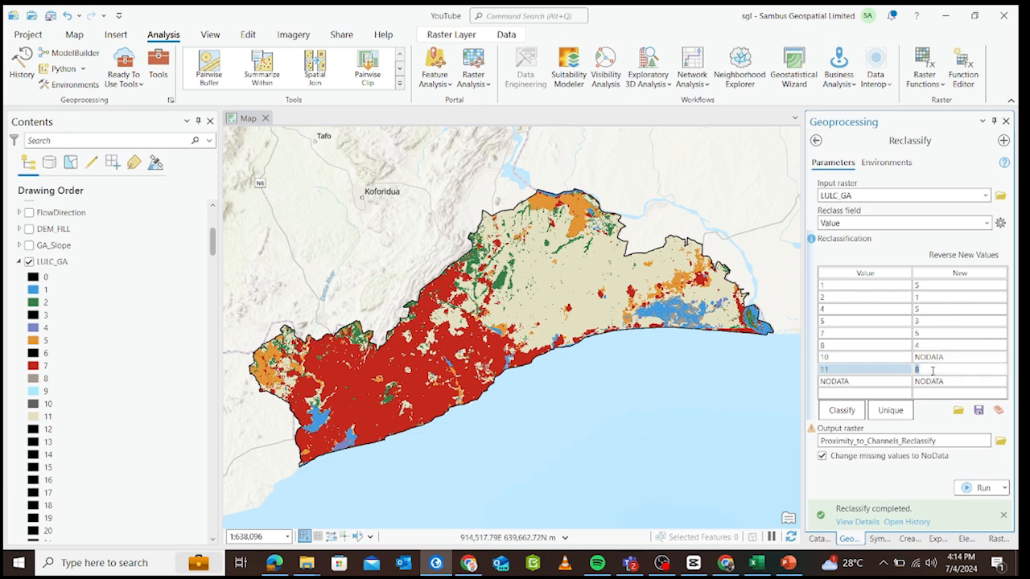
{"action": "key", "text": "BackSpace"}
{"action": "type", "text": "3"}
{"action": "key", "text": "Return"}
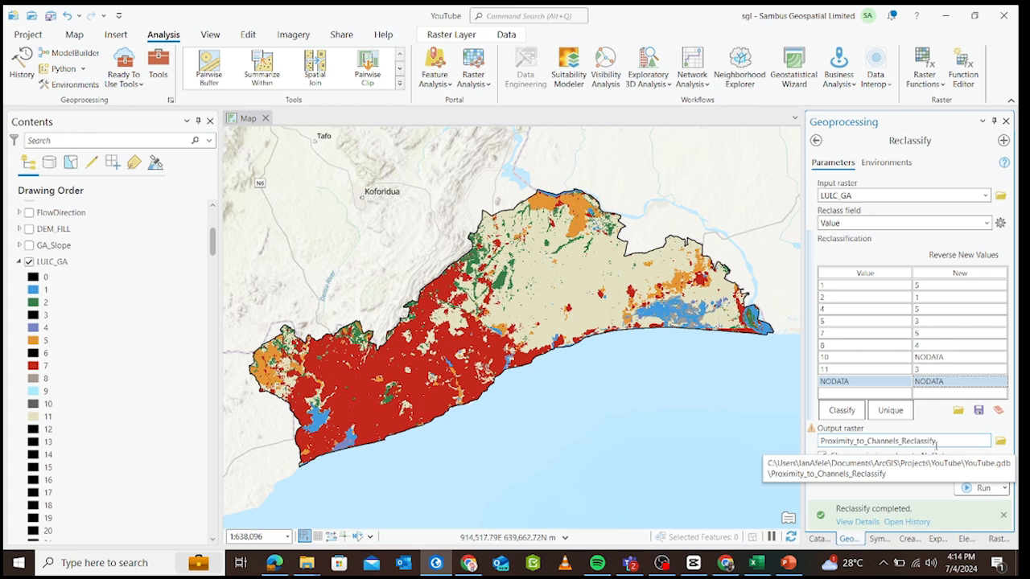
Name the output raster LULC_Reclassify in the YouTube.gdb geodatabase and run the Reclassify tool.
{"action": "left_click", "coordinate": [842, 441]}
{"action": "left_click_drag", "start_coordinate": [873, 441], "coordinate": [952, 441]}
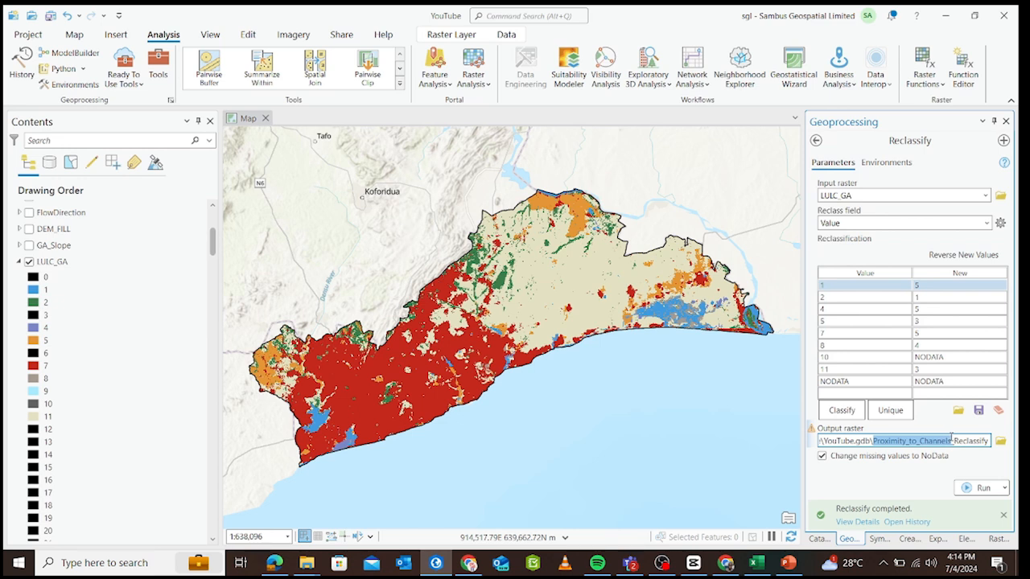
{"action": "key", "text": "BackSpace"}
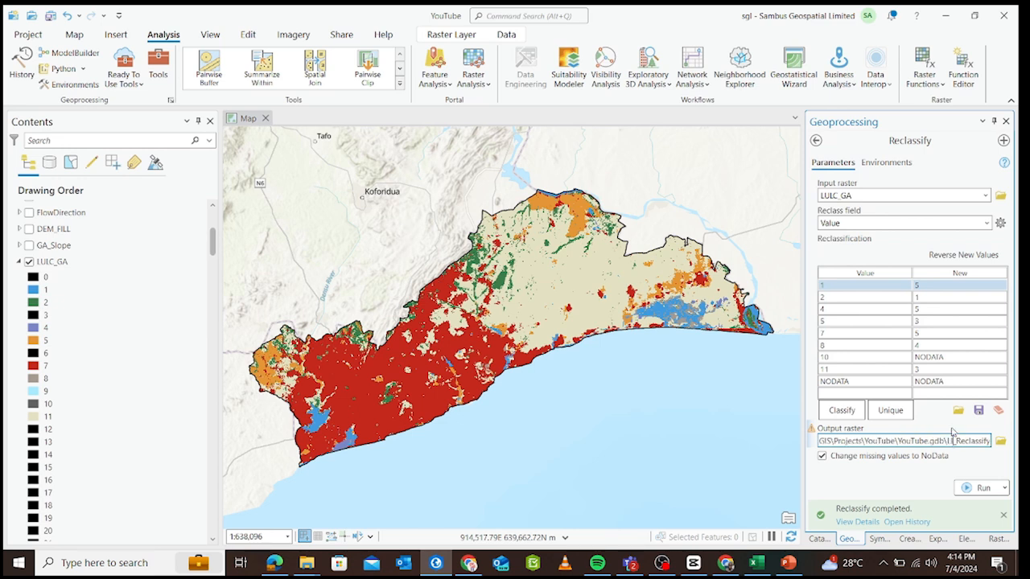
{"action": "type", "text": "LULC"}
{"action": "left_click", "coordinate": [983, 471]}
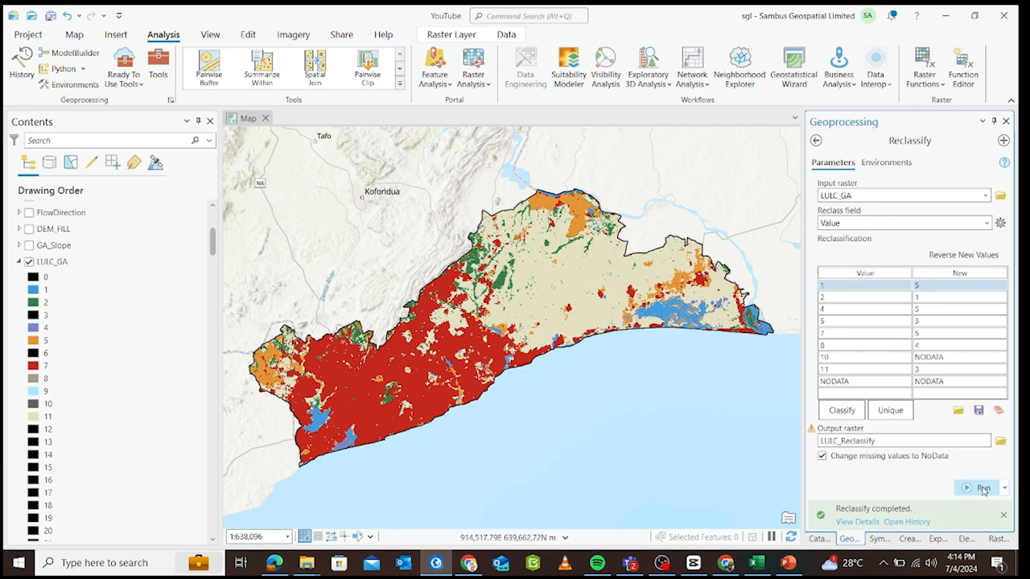
{"action": "left_click", "coordinate": [983, 488]}
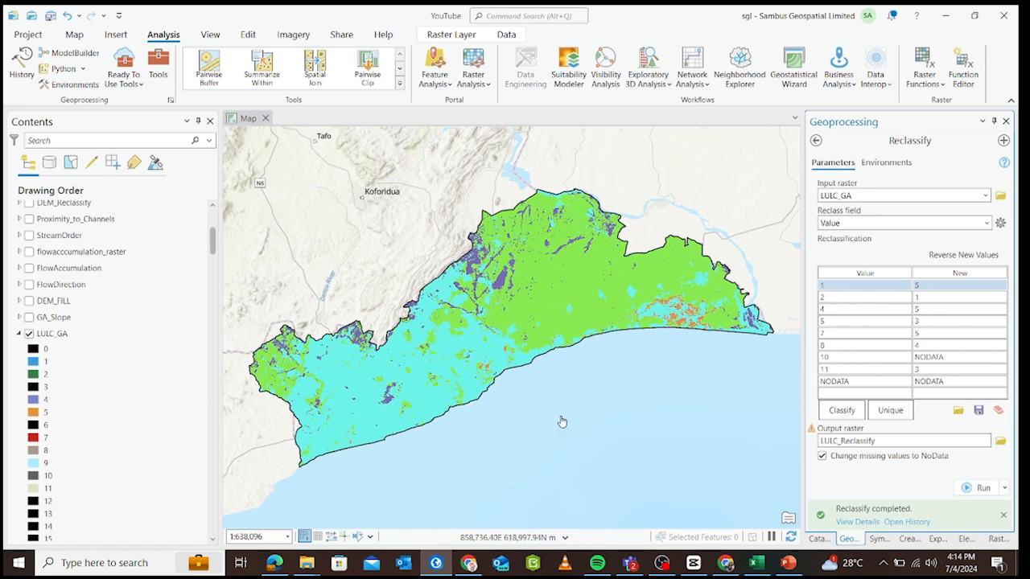
Set the new value of land cover class 5 to 2 and rerun the reclassification of LULC_GA.
{"action": "scroll", "coordinate": [56, 339], "scroll_direction": "up", "scroll_amount": 4}
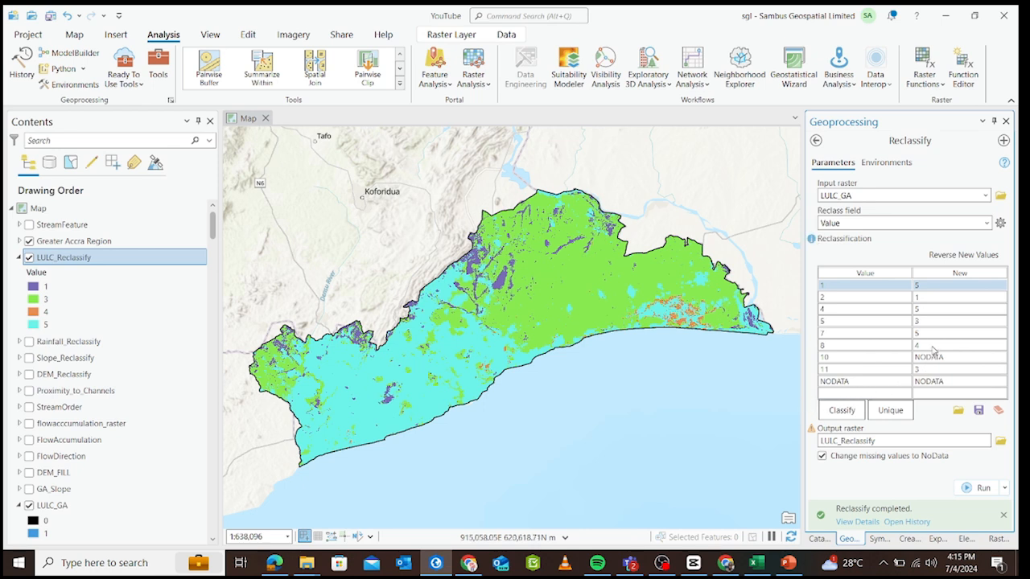
{"action": "scroll", "coordinate": [48, 396], "scroll_direction": "down", "scroll_amount": 3}
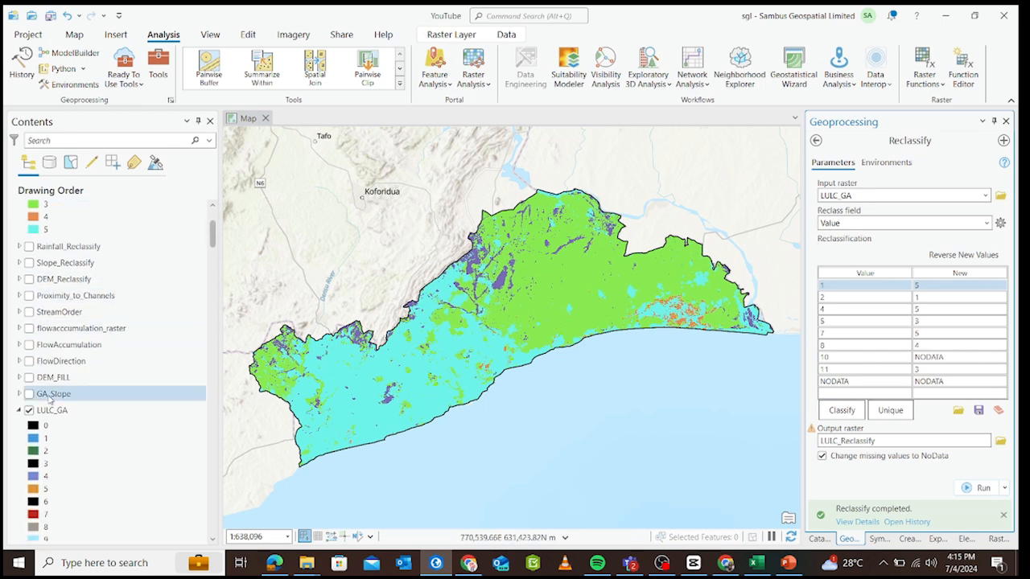
{"action": "scroll", "coordinate": [48, 394], "scroll_direction": "down", "scroll_amount": 1}
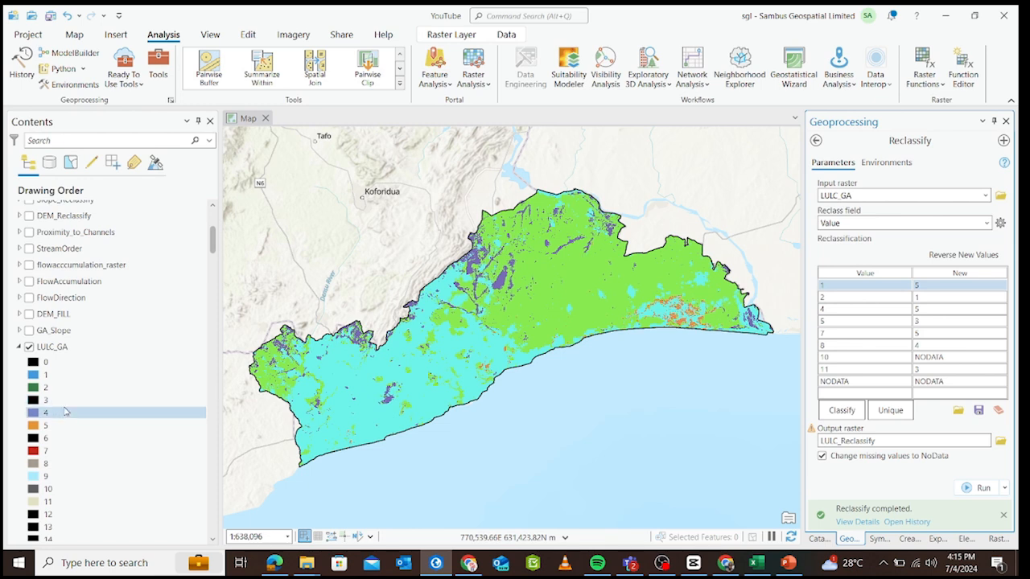
{"action": "scroll", "coordinate": [66, 412], "scroll_direction": "down", "scroll_amount": 1}
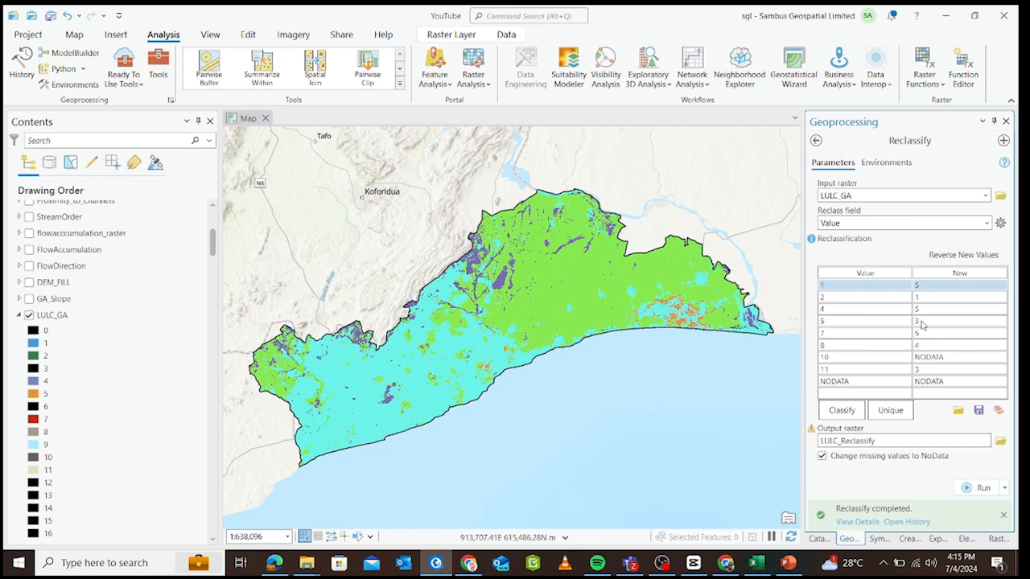
{"action": "double_click", "coordinate": [919, 320]}
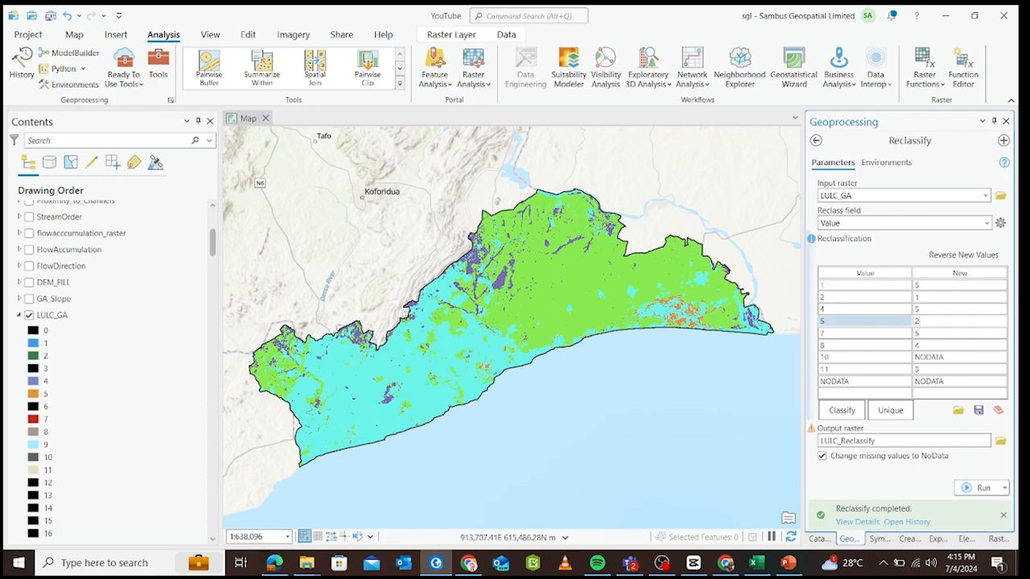
{"action": "left_click", "coordinate": [922, 334]}
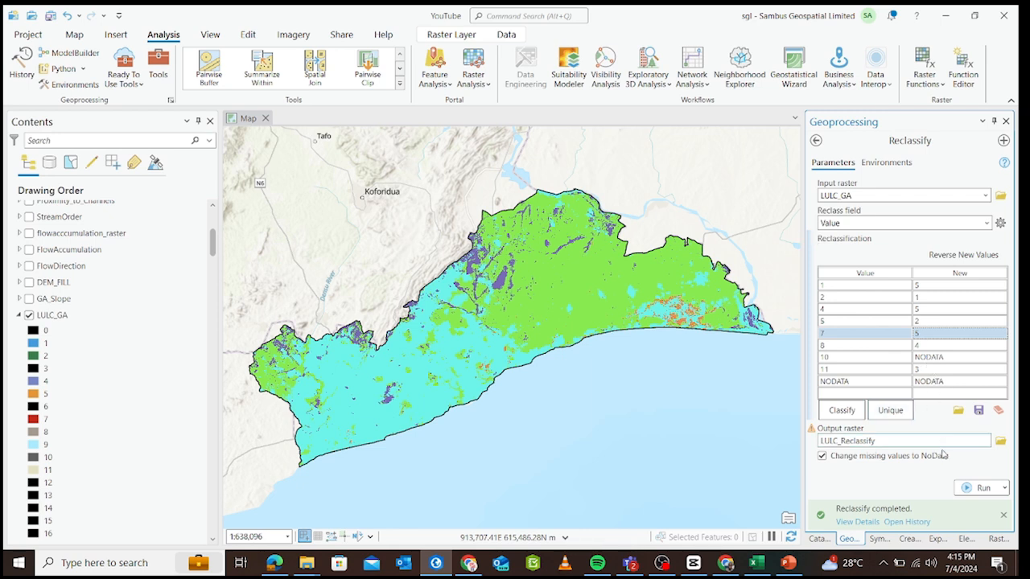
{"action": "left_click", "coordinate": [976, 488]}
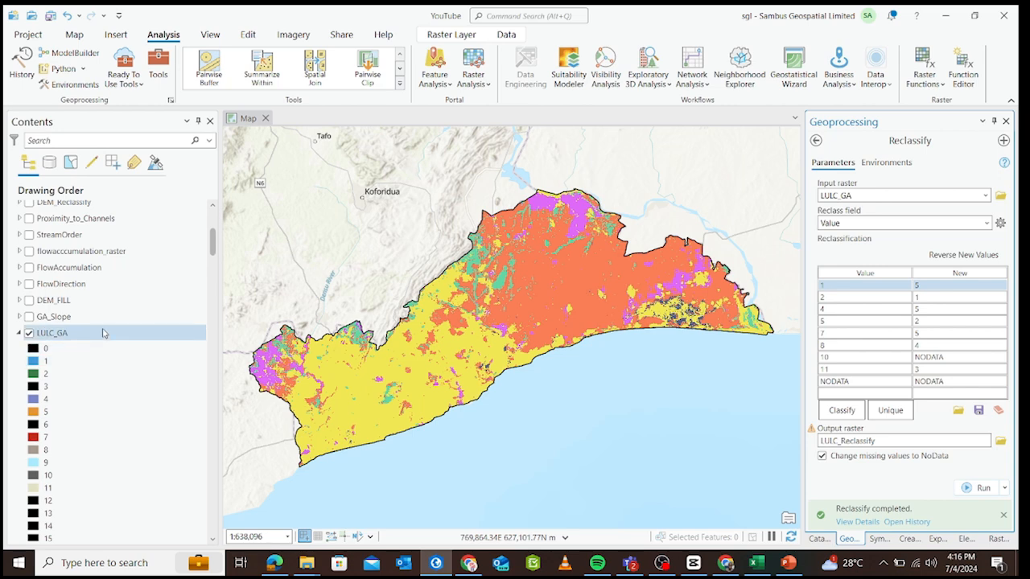
Compare LULC_Reclassify with LULC_GA by toggling the reclassified layer, over the whole region and close up along the northwestern boundary.
{"action": "scroll", "coordinate": [104, 332], "scroll_direction": "up", "scroll_amount": 5}
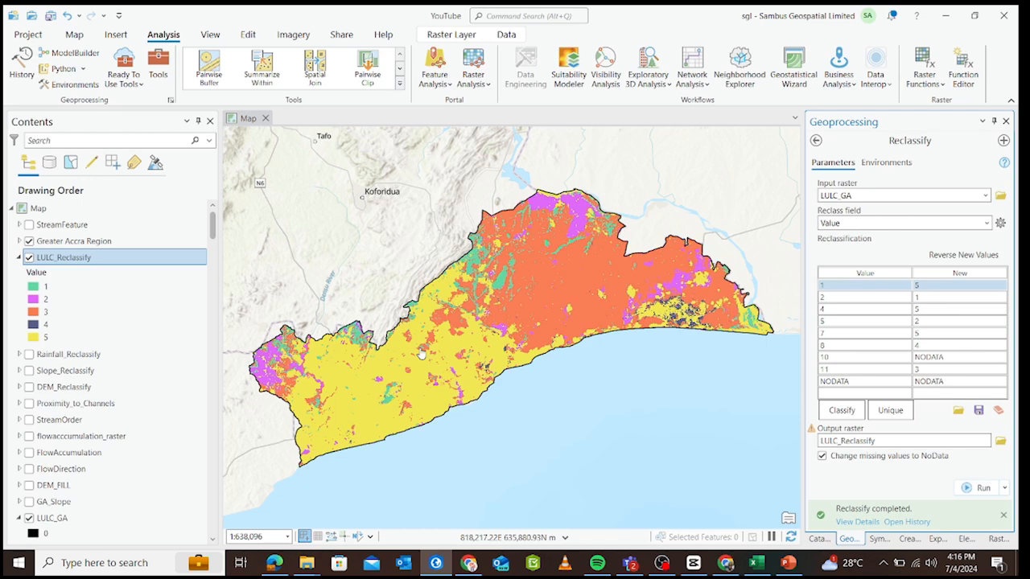
{"action": "left_click", "coordinate": [29, 258]}
{"action": "left_click", "coordinate": [30, 258]}
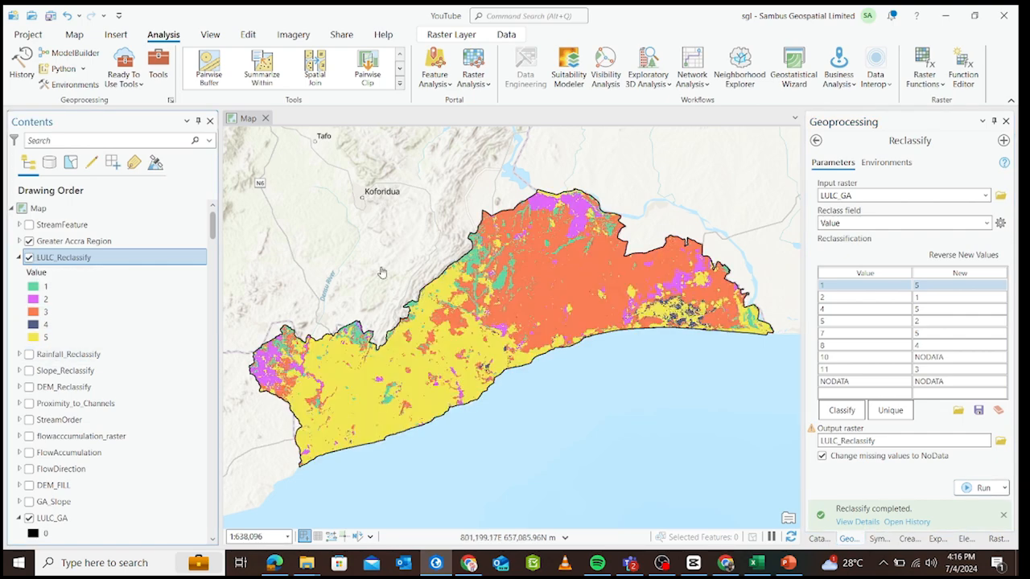
{"action": "scroll", "coordinate": [384, 274], "scroll_direction": "up", "scroll_amount": 5}
{"action": "left_click_drag", "start_coordinate": [565, 288], "coordinate": [550, 284]}
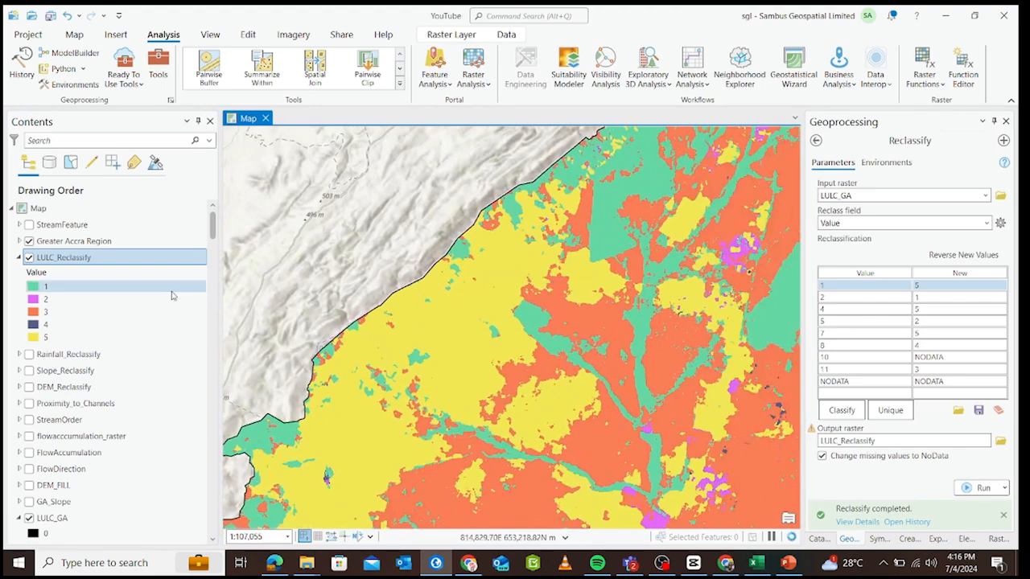
{"action": "left_click", "coordinate": [30, 259]}
{"action": "left_click", "coordinate": [29, 258]}
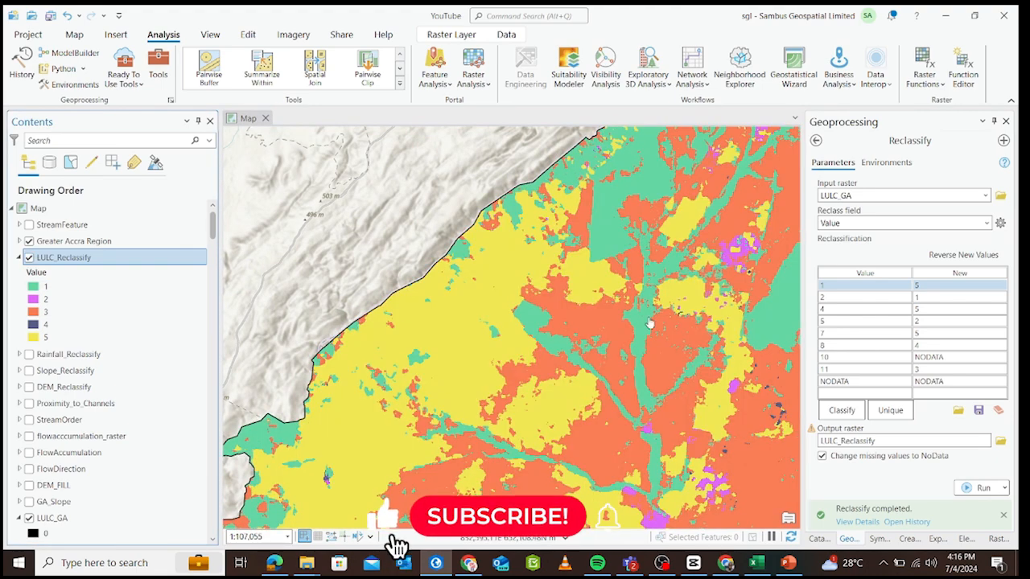
Examine the reclassified land cover across the region and compare it with LULC_GA at the western end.
{"action": "scroll", "coordinate": [649, 322], "scroll_direction": "down", "scroll_amount": 2}
{"action": "scroll", "coordinate": [649, 322], "scroll_direction": "down", "scroll_amount": 3}
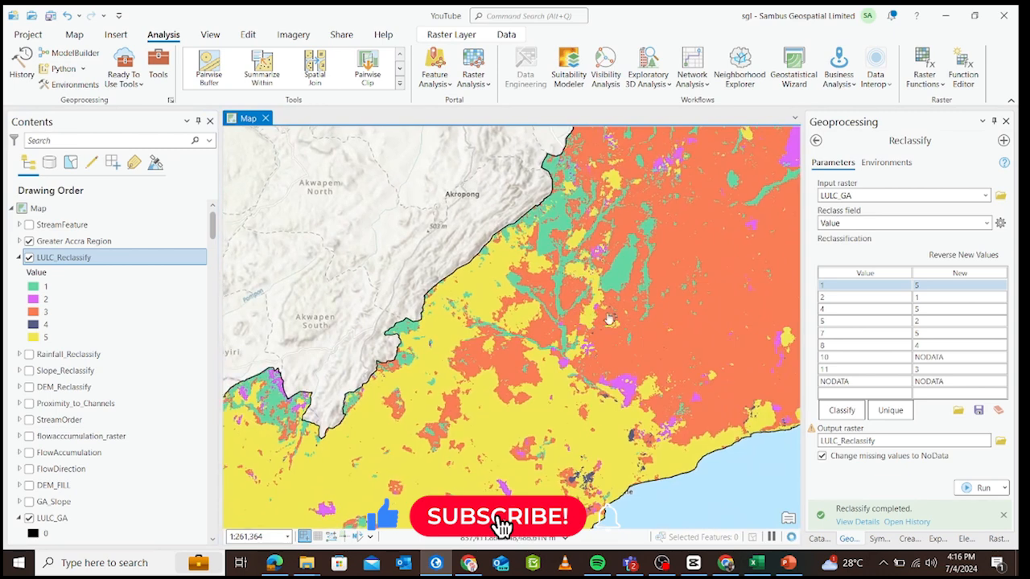
{"action": "left_click_drag", "start_coordinate": [699, 302], "coordinate": [596, 342]}
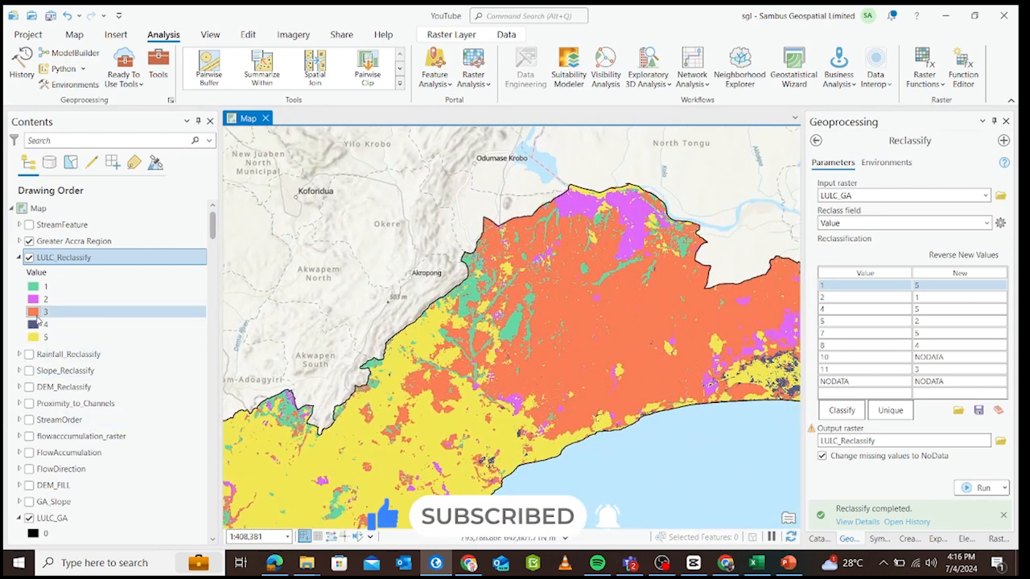
{"action": "scroll", "coordinate": [602, 326], "scroll_direction": "down", "scroll_amount": 1}
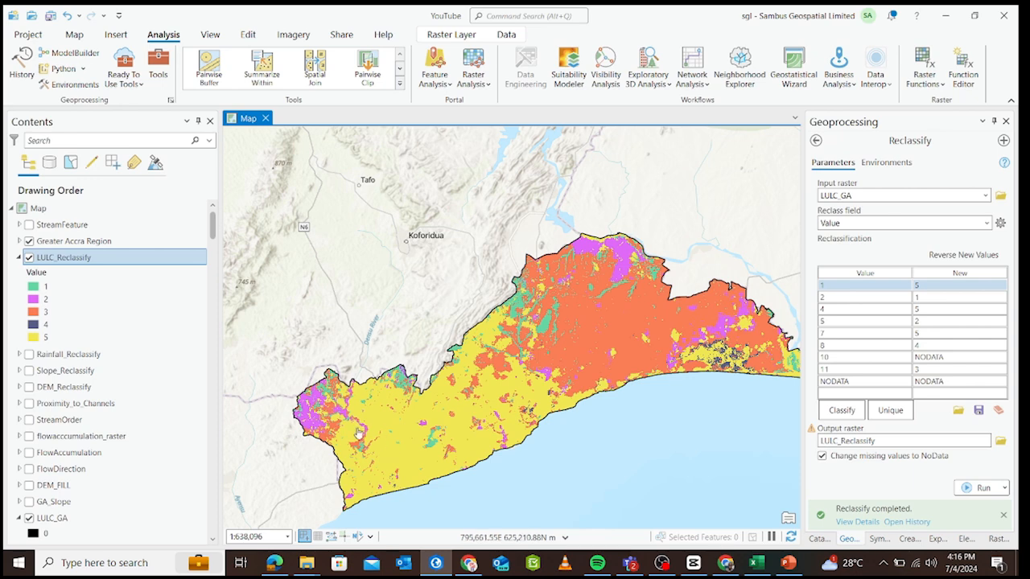
{"action": "left_click_drag", "start_coordinate": [345, 418], "coordinate": [395, 406]}
{"action": "scroll", "coordinate": [354, 402], "scroll_direction": "up", "scroll_amount": 2}
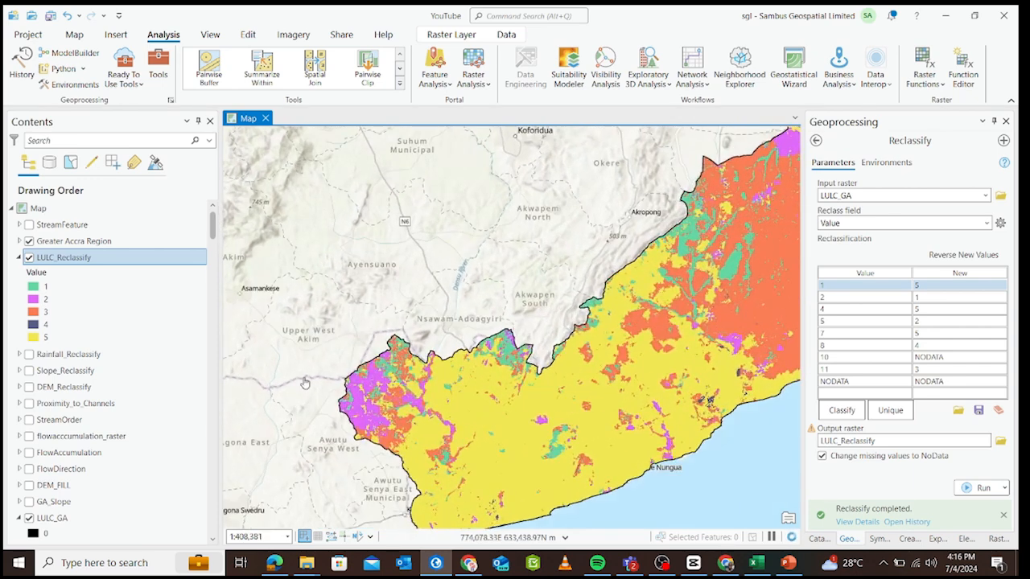
{"action": "left_click", "coordinate": [29, 258]}
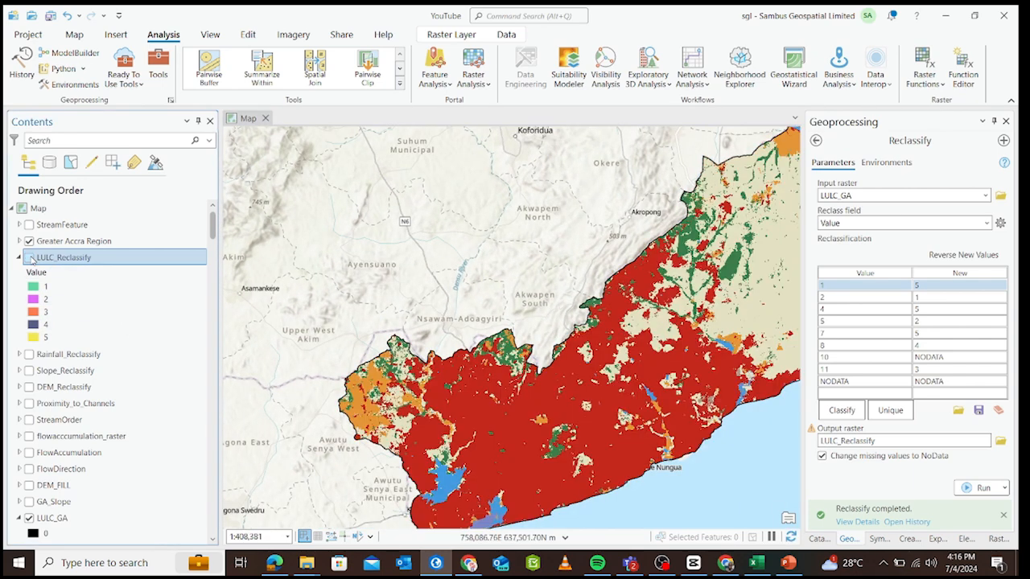
{"action": "left_click", "coordinate": [29, 258]}
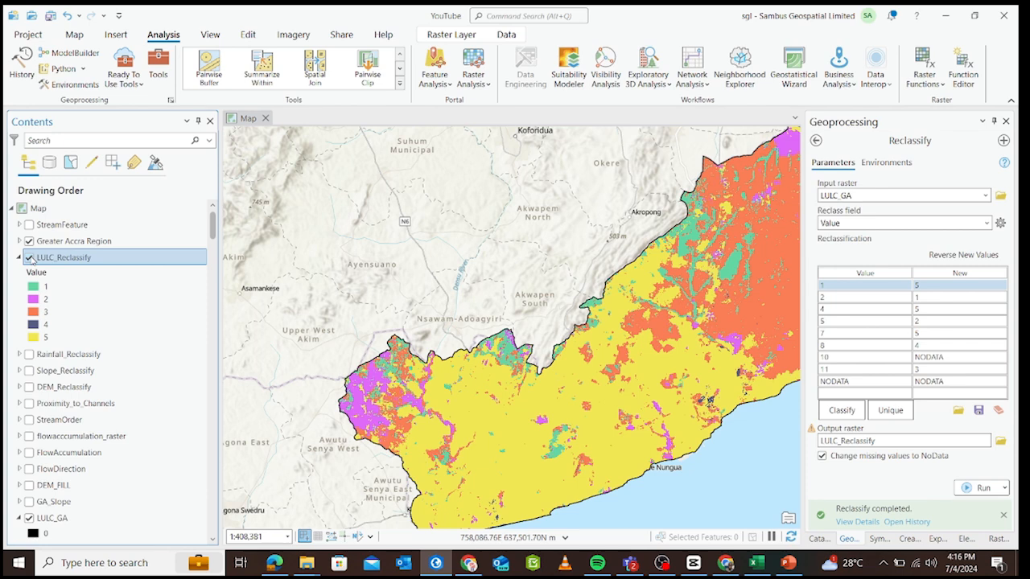
Inspect the reclassified land cover close up near the eastern coast, then return to the full extent of LULC_Reclassify.
{"action": "left_click_drag", "start_coordinate": [642, 369], "coordinate": [428, 341]}
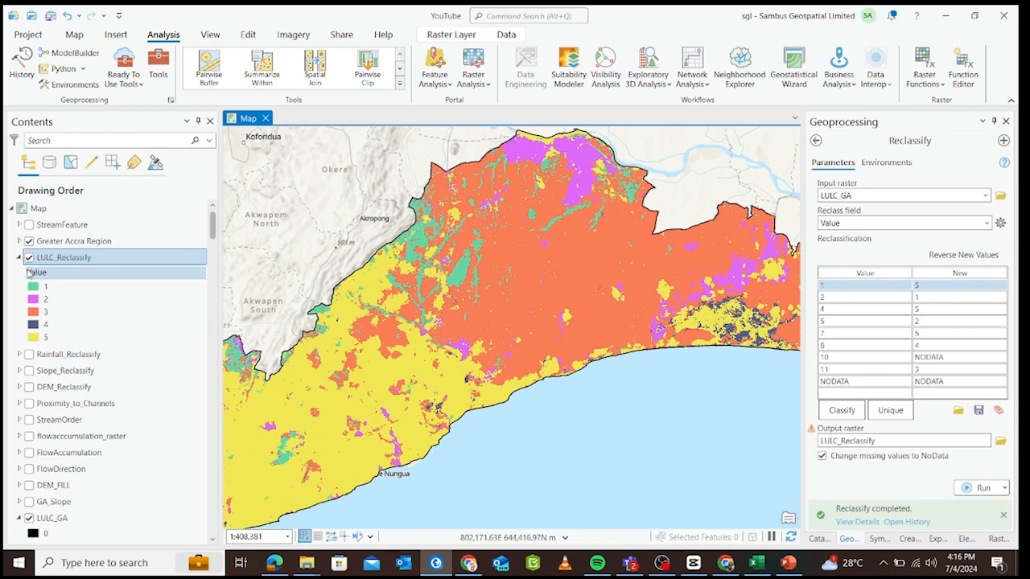
{"action": "scroll", "coordinate": [446, 404], "scroll_direction": "up", "scroll_amount": 5}
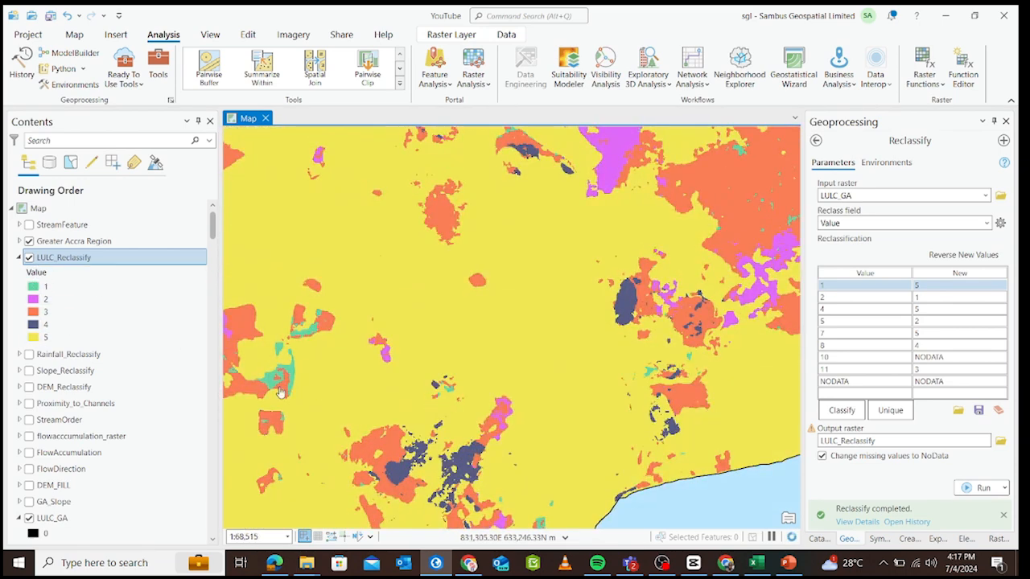
{"action": "left_click", "coordinate": [29, 259]}
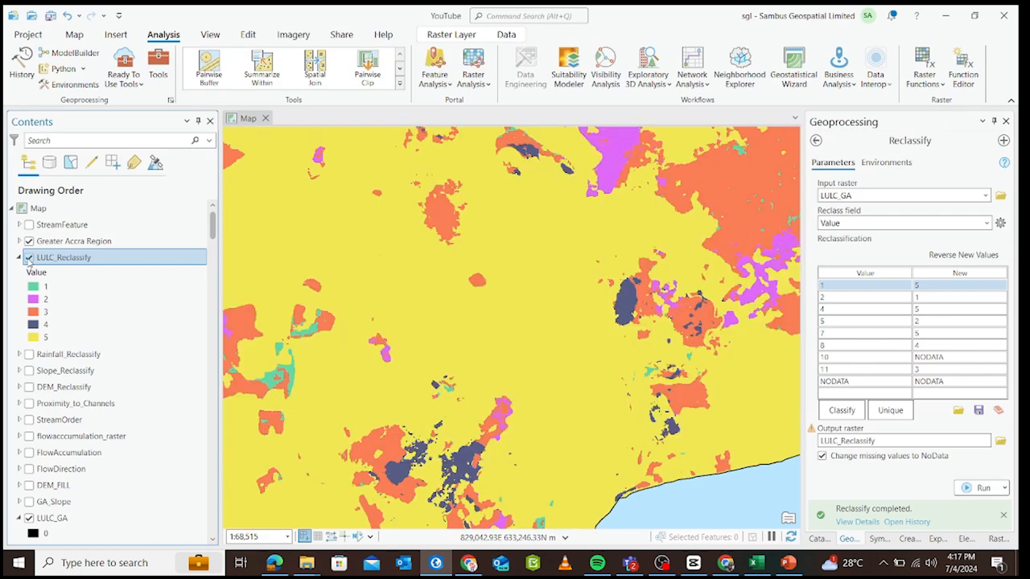
{"action": "right_click", "coordinate": [112, 260]}
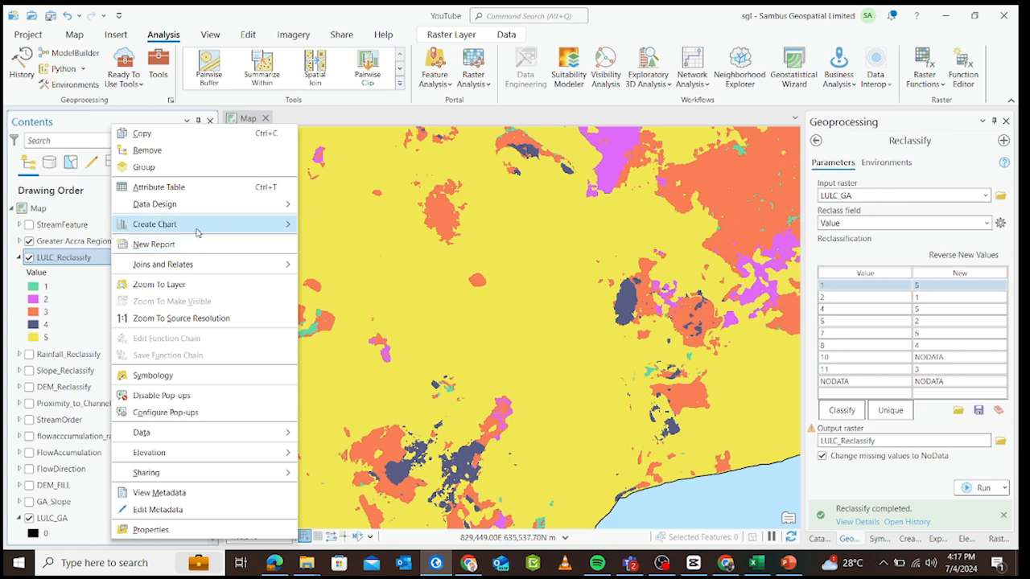
{"action": "left_click", "coordinate": [198, 284]}
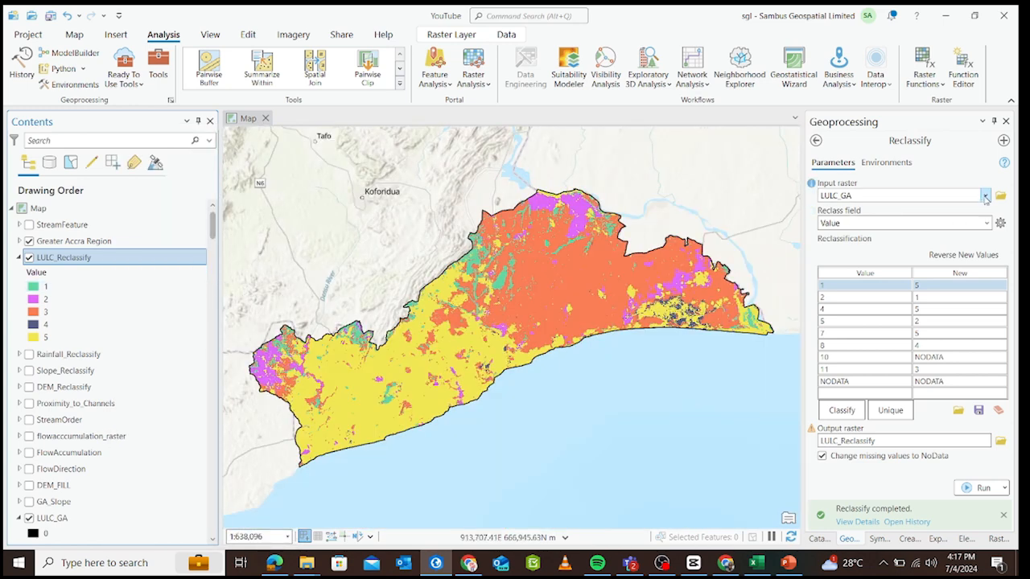
Choose Proximity_to_Channels as the input raster and classify it into 5 classes with Natural Breaks (Jenks).
{"action": "left_click", "coordinate": [985, 196]}
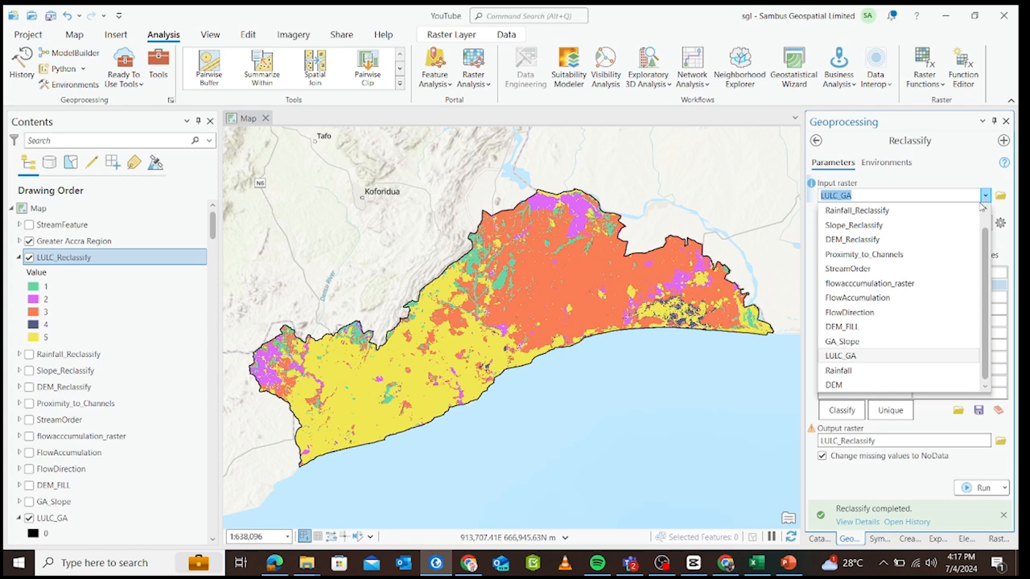
{"action": "left_click", "coordinate": [914, 255]}
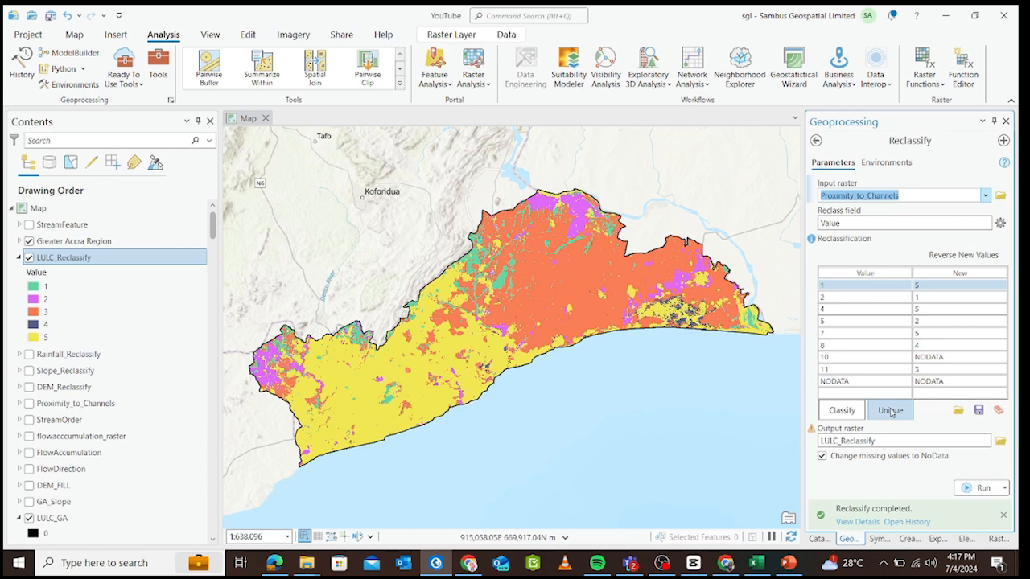
{"action": "left_click", "coordinate": [842, 411]}
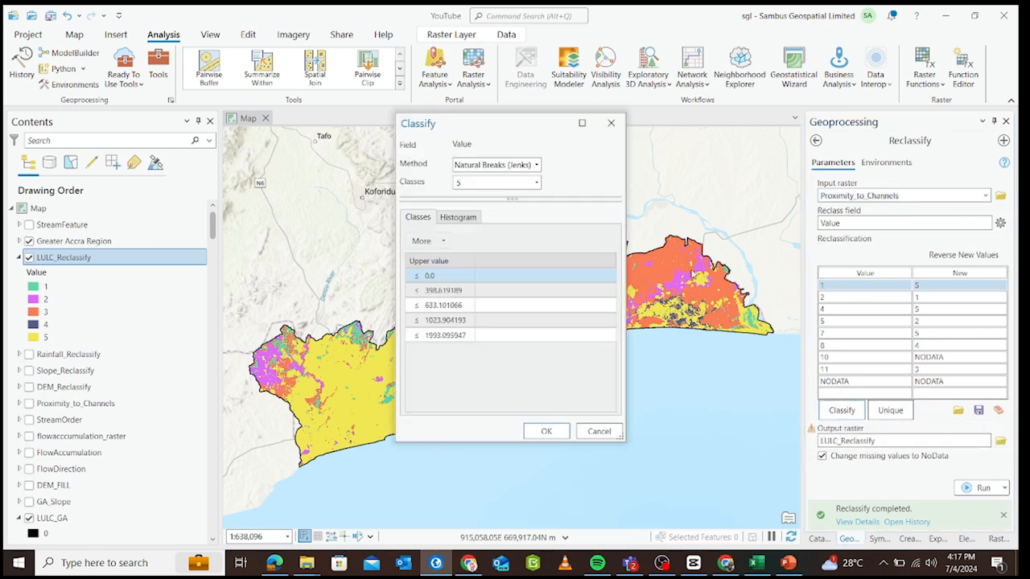
{"action": "left_click", "coordinate": [553, 433]}
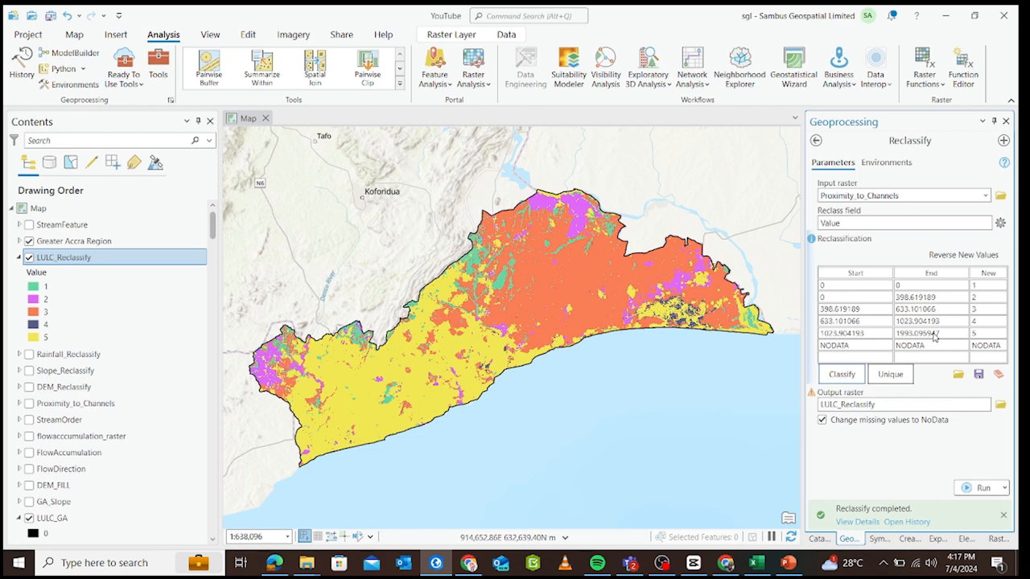
Set the new values of the proximity classes to 5 for the first, 4 for the second, 2 for the fourth and 1 for the fifth.
{"action": "left_click", "coordinate": [983, 285]}
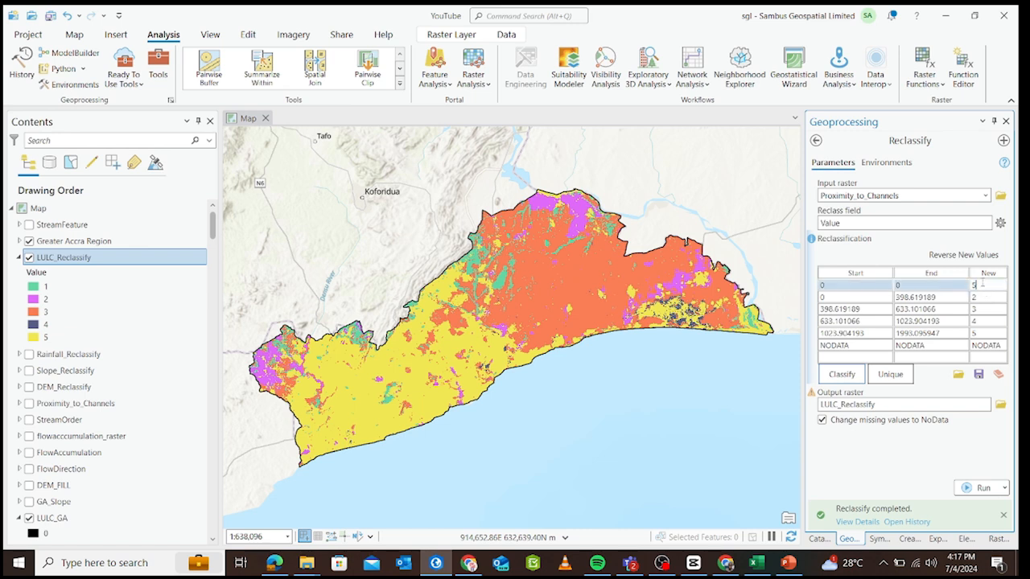
{"action": "left_click", "coordinate": [983, 298]}
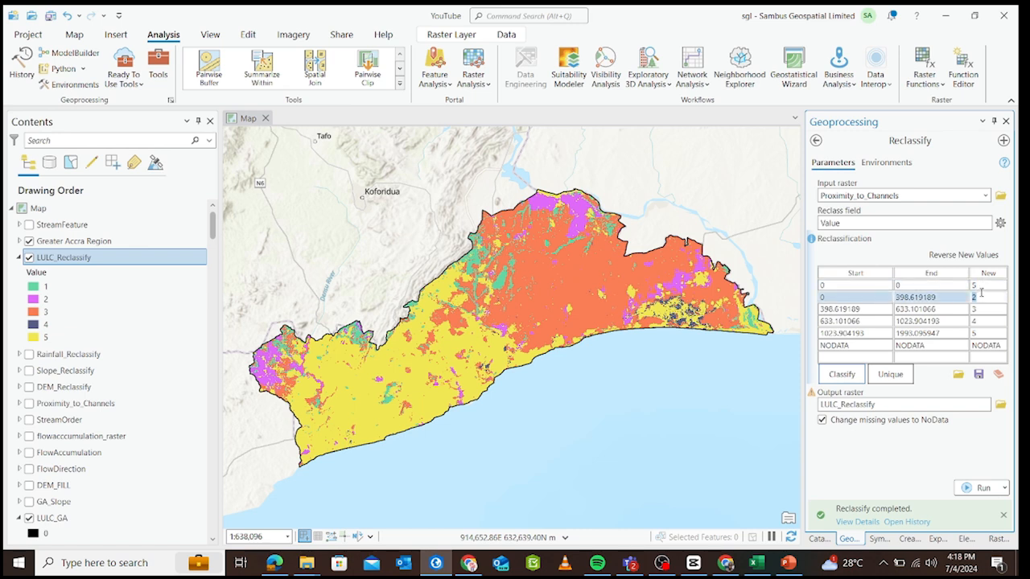
{"action": "type", "text": "4"}
{"action": "left_click", "coordinate": [983, 321]}
{"action": "left_click", "coordinate": [985, 332]}
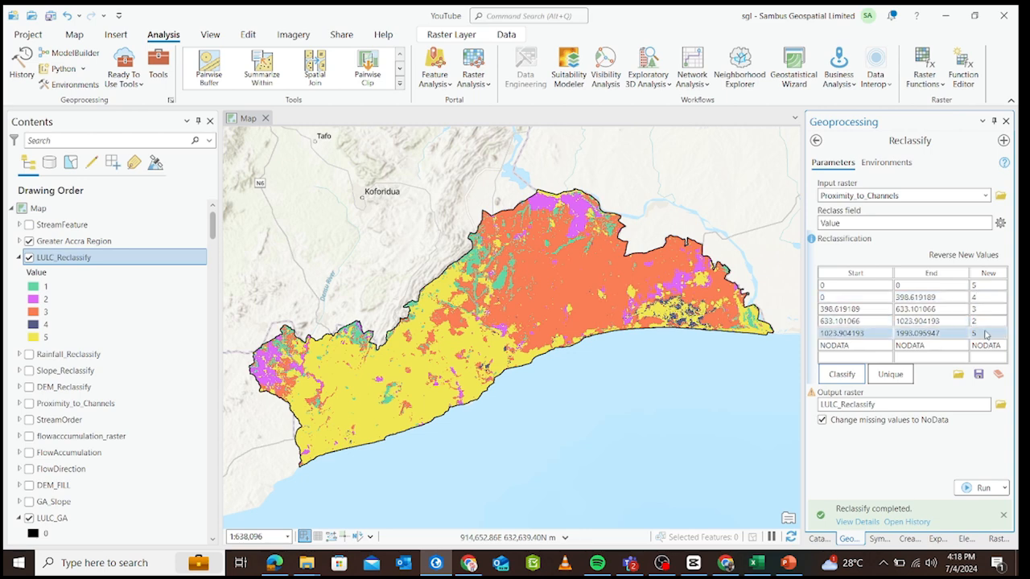
{"action": "type", "text": "1"}
{"action": "left_click", "coordinate": [989, 346]}
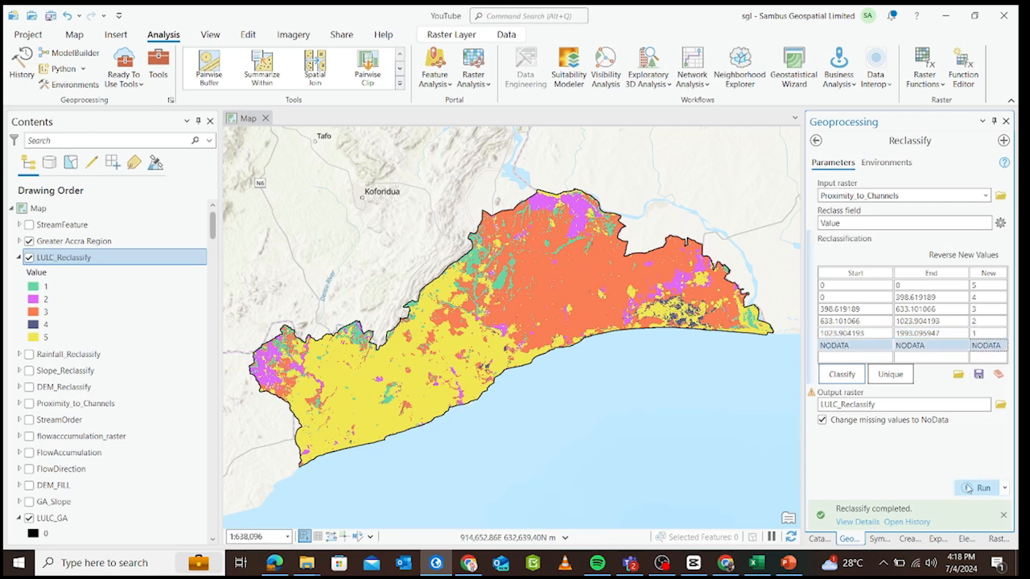
Name the Reclassify output raster Proximity_to_Channels_Reclassify.
{"action": "left_click", "coordinate": [863, 406]}
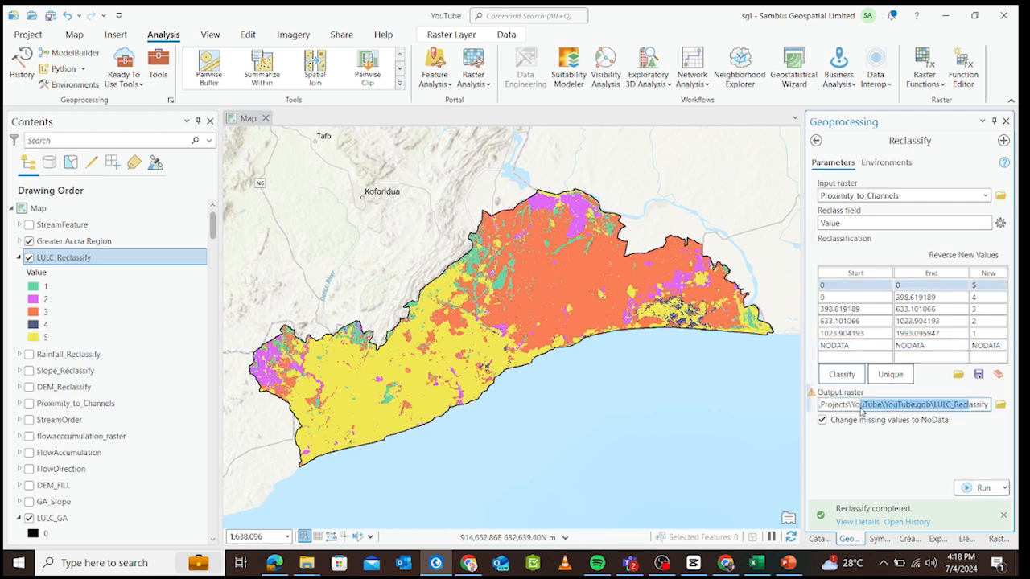
{"action": "left_click", "coordinate": [927, 404]}
{"action": "mouse_move", "coordinate": [950, 405]}
{"action": "left_mouse_down"}
{"action": "mouse_move", "coordinate": [926, 405]}
{"action": "mouse_move", "coordinate": [937, 405]}
{"action": "left_mouse_up"}
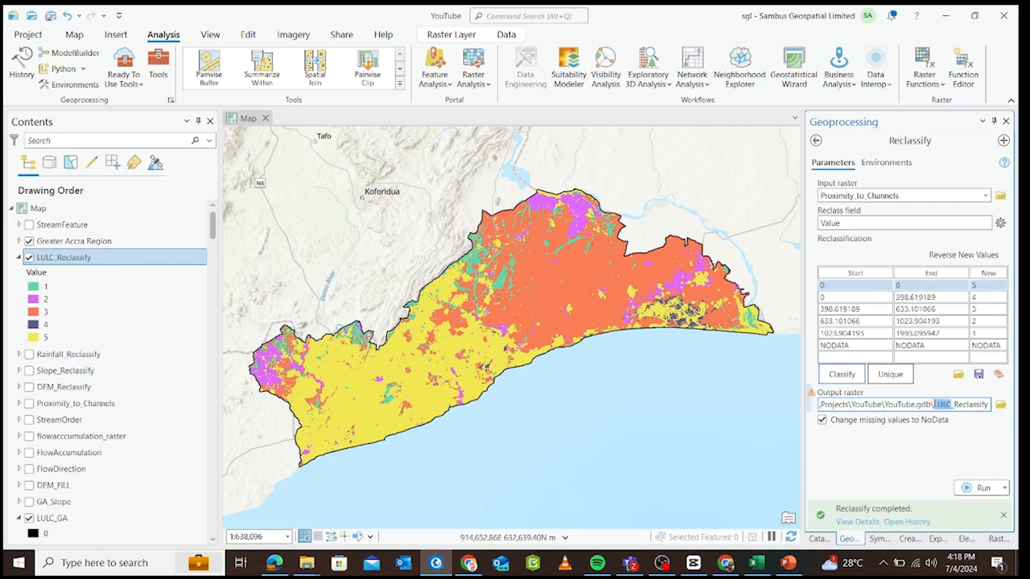
{"action": "type", "text": "Proxim"}
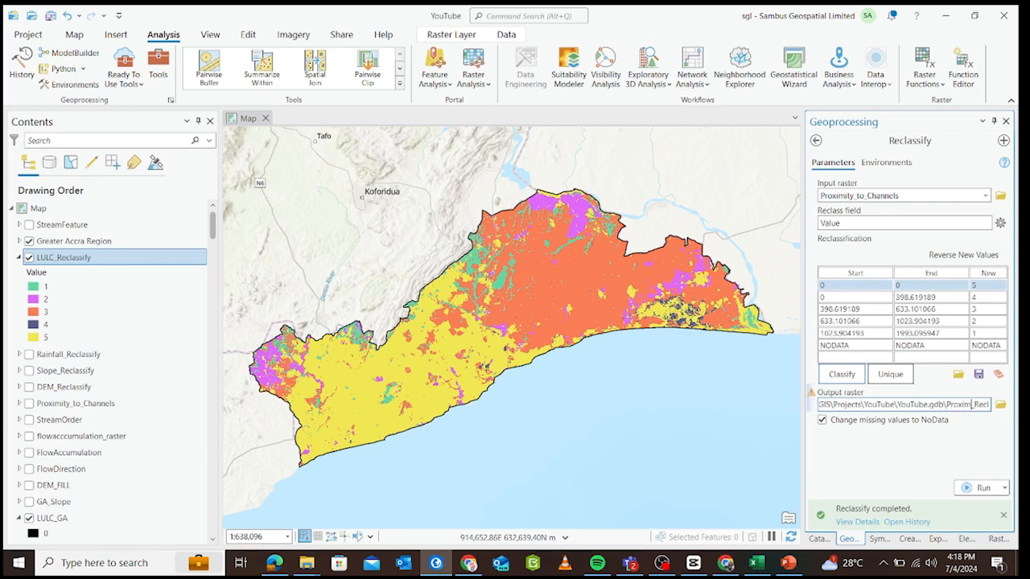
{"action": "type", "text": "ity_to"}
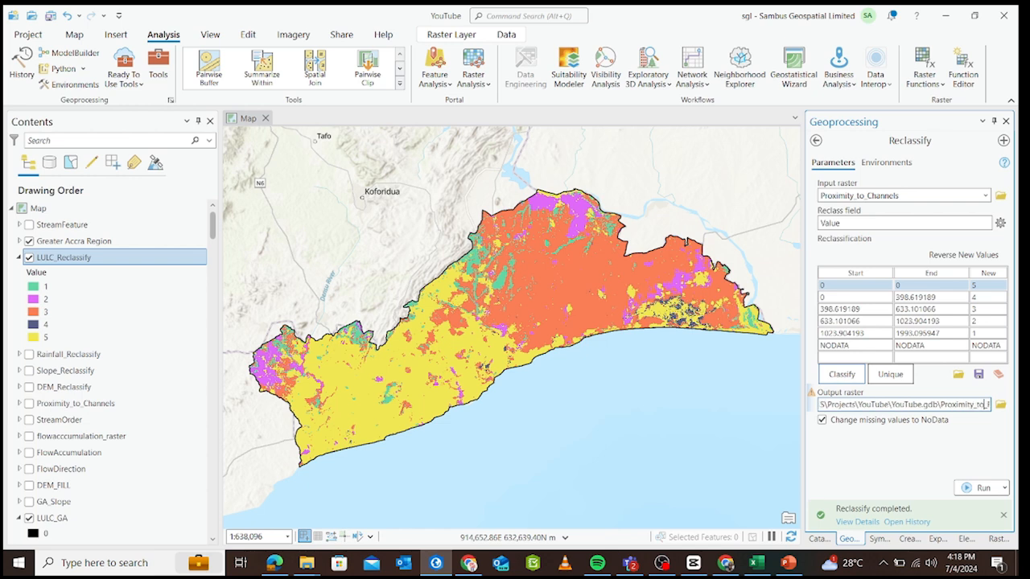
{"action": "type", "text": "_"}
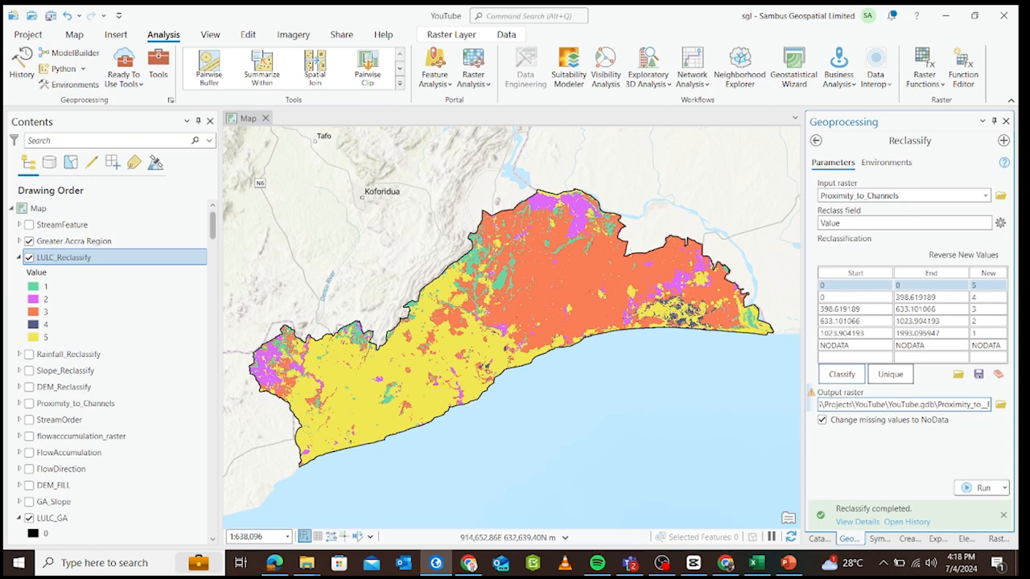
{"action": "type", "text": "Cha"}
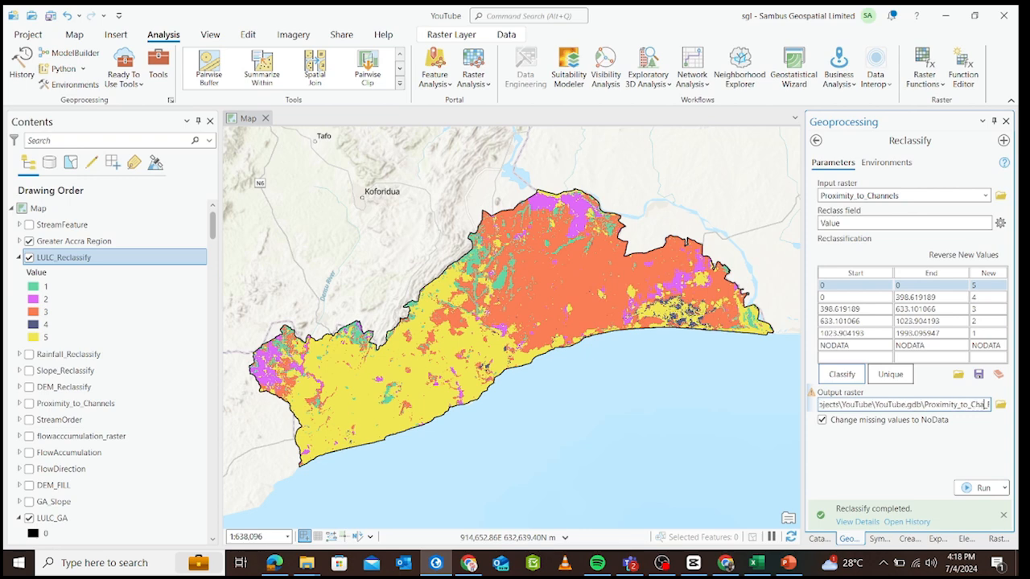
{"action": "type", "text": "nnels_"}
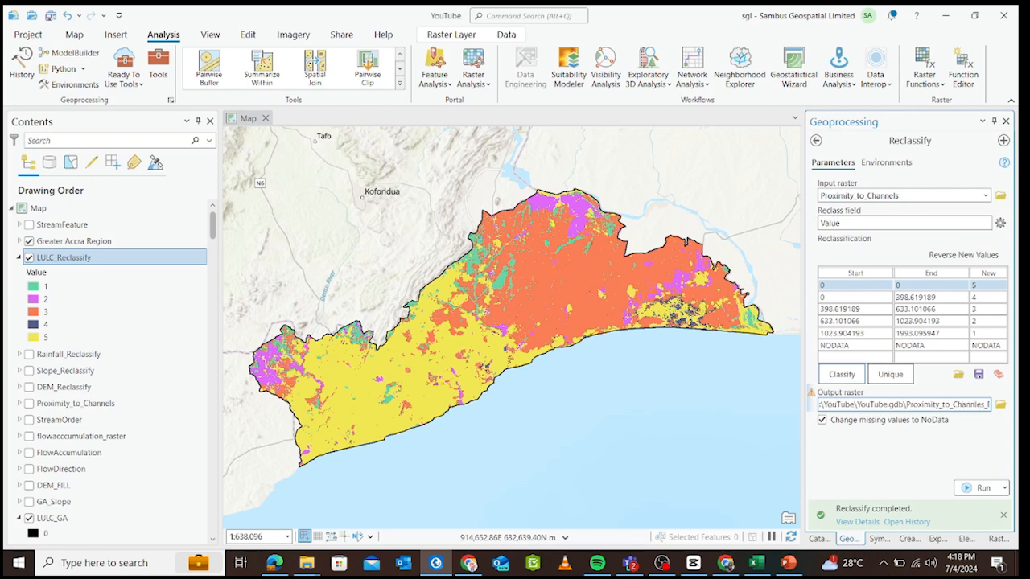
{"action": "left_click", "coordinate": [925, 473]}
{"action": "left_click", "coordinate": [901, 405]}
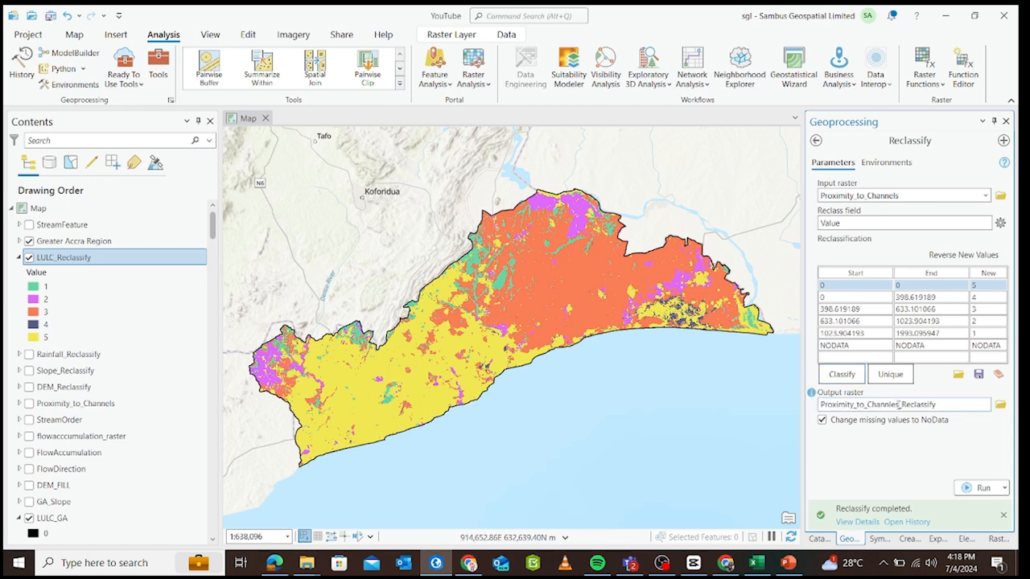
{"action": "key", "text": "BackSpace"}
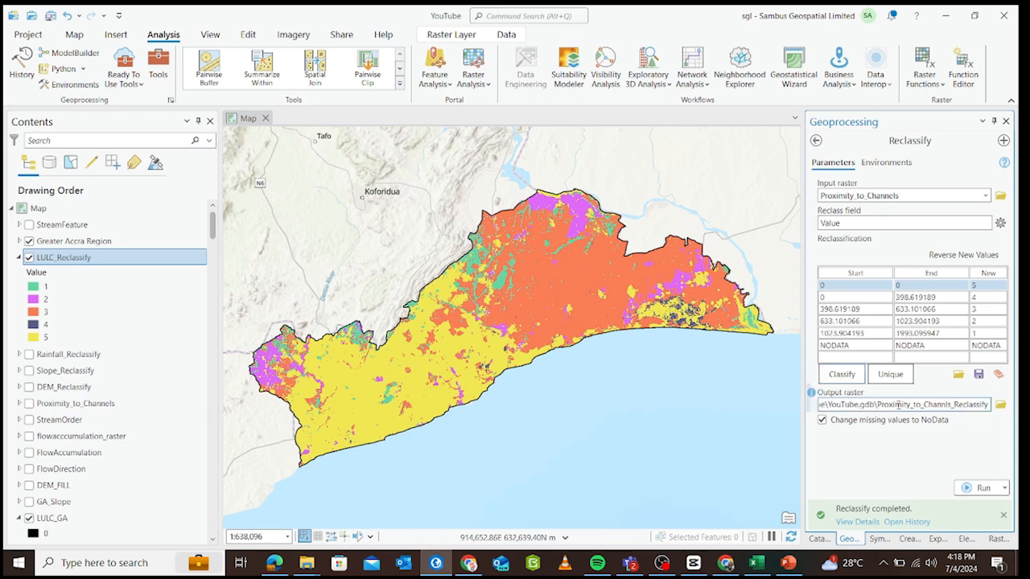
{"action": "key", "text": "BackSpace"}
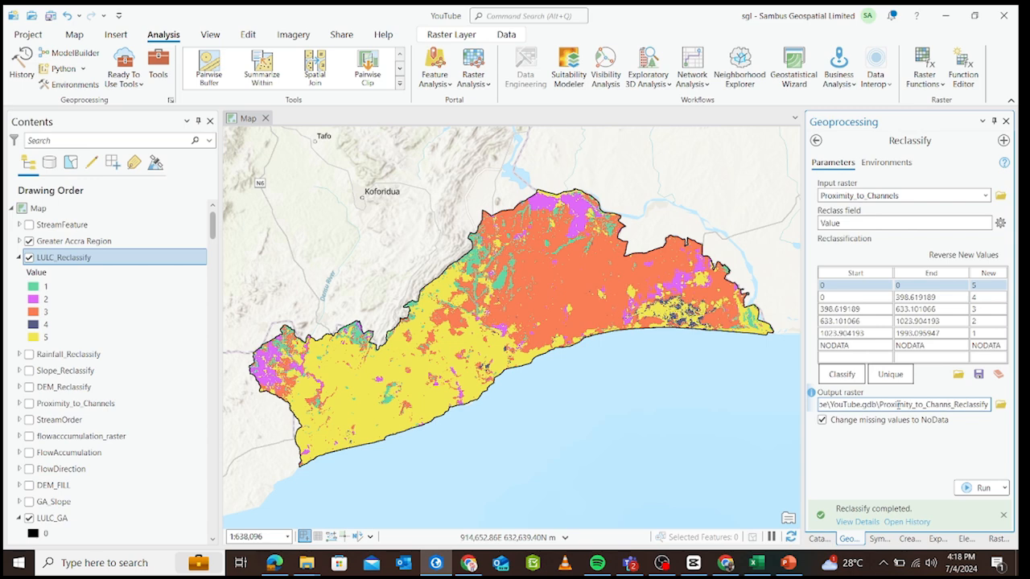
{"action": "type", "text": "el"}
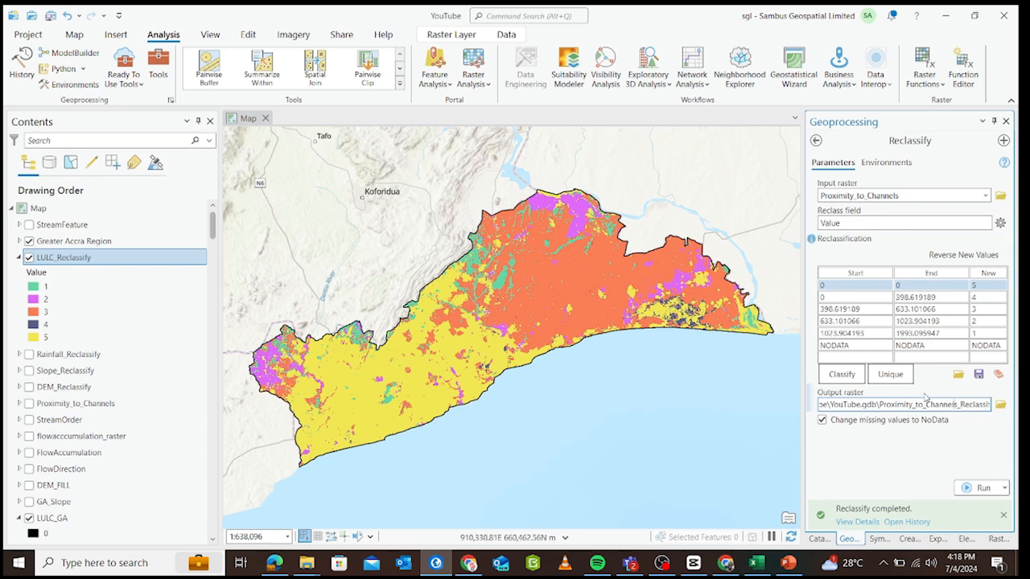
{"action": "left_click", "coordinate": [921, 466]}
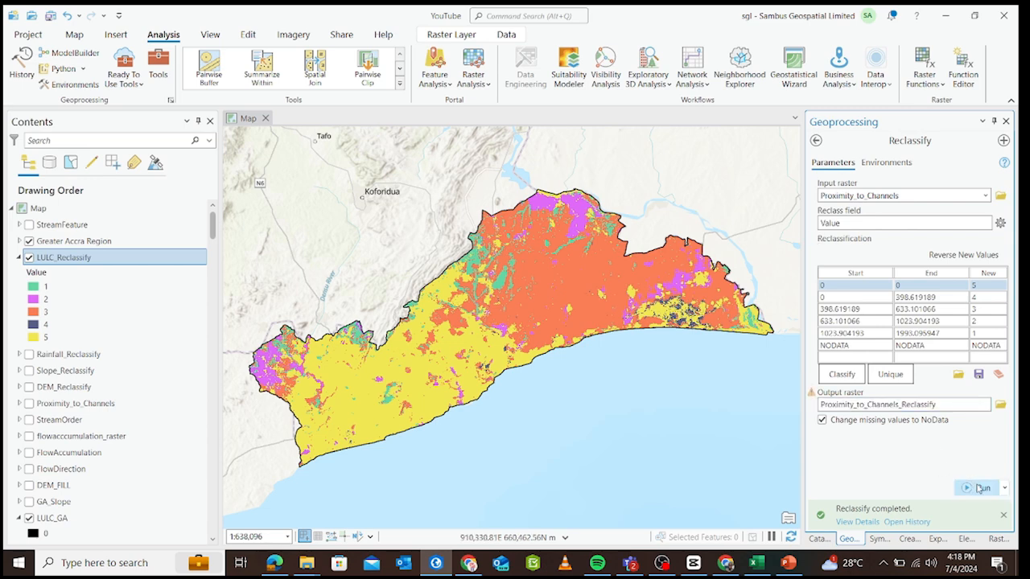
Run the reclassification of Proximity_to_Channels and collapse the legends of Proximity_to_Channels_Reclassify and LULC_Reclassify.
{"action": "left_click", "coordinate": [974, 483]}
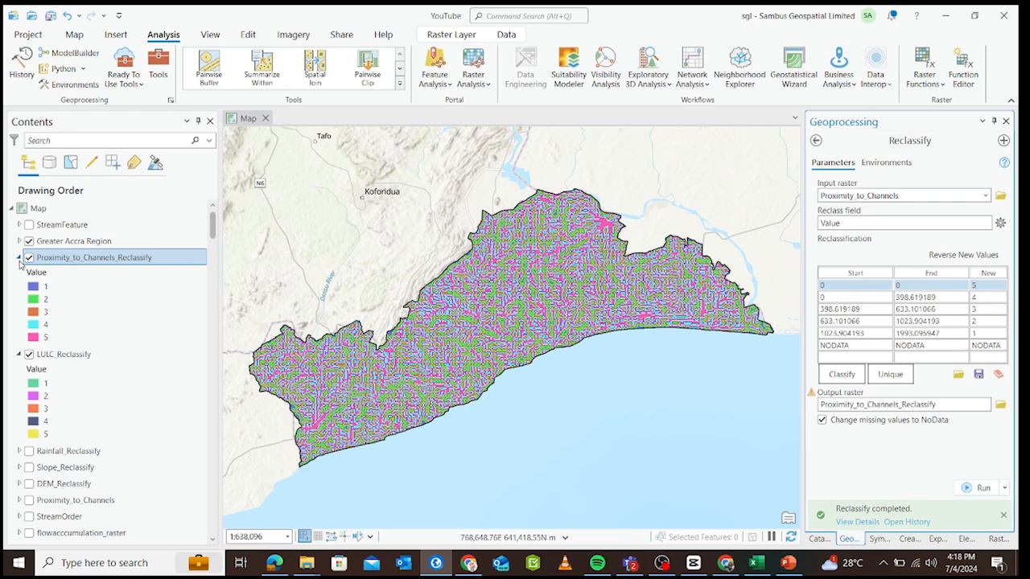
{"action": "left_click", "coordinate": [19, 258]}
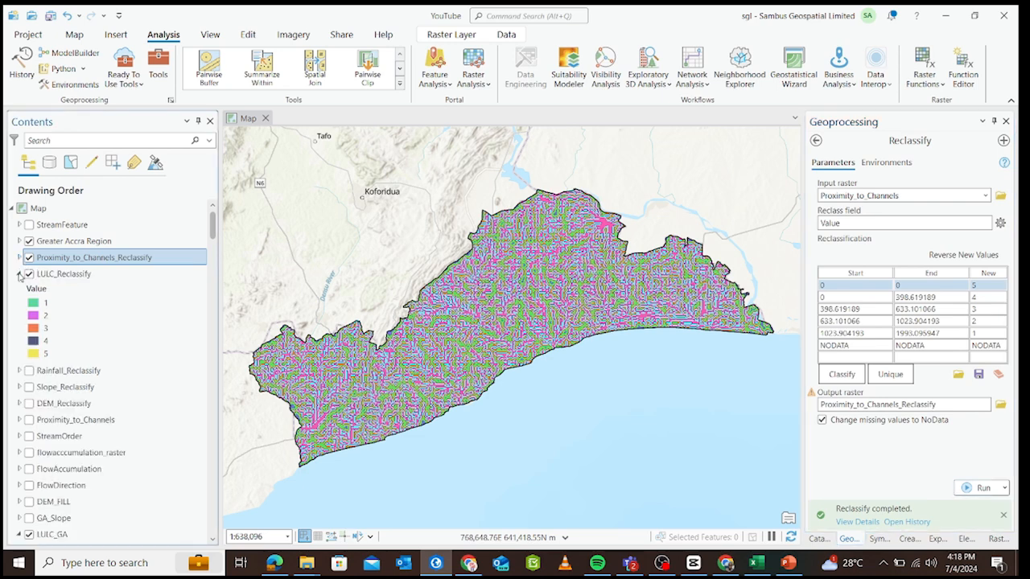
{"action": "left_click", "coordinate": [19, 273]}
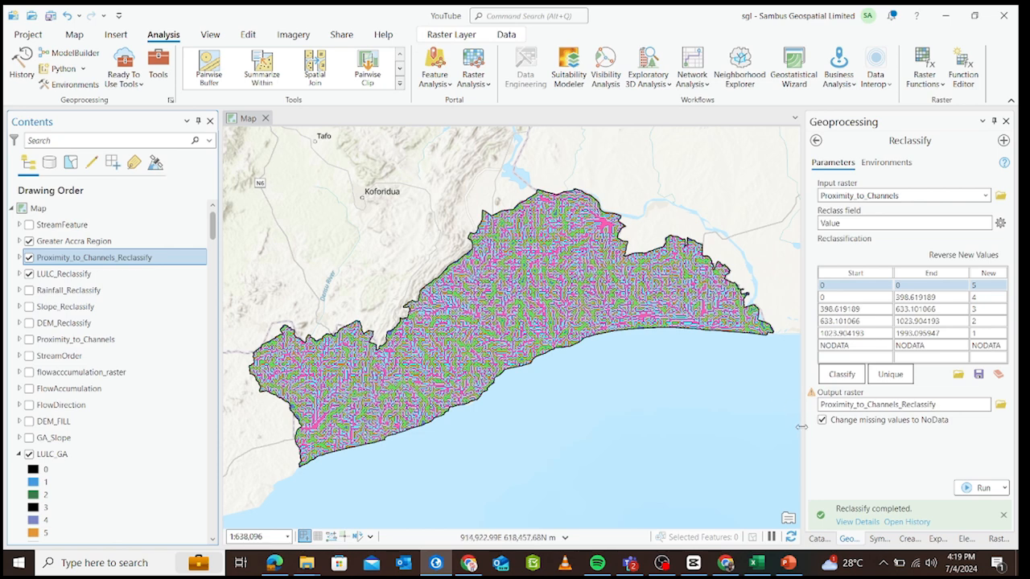
Search the geoprocessing tools for "weight" and open the Spatial Analyst version of Weighted Sum.
{"action": "left_click", "coordinate": [818, 142]}
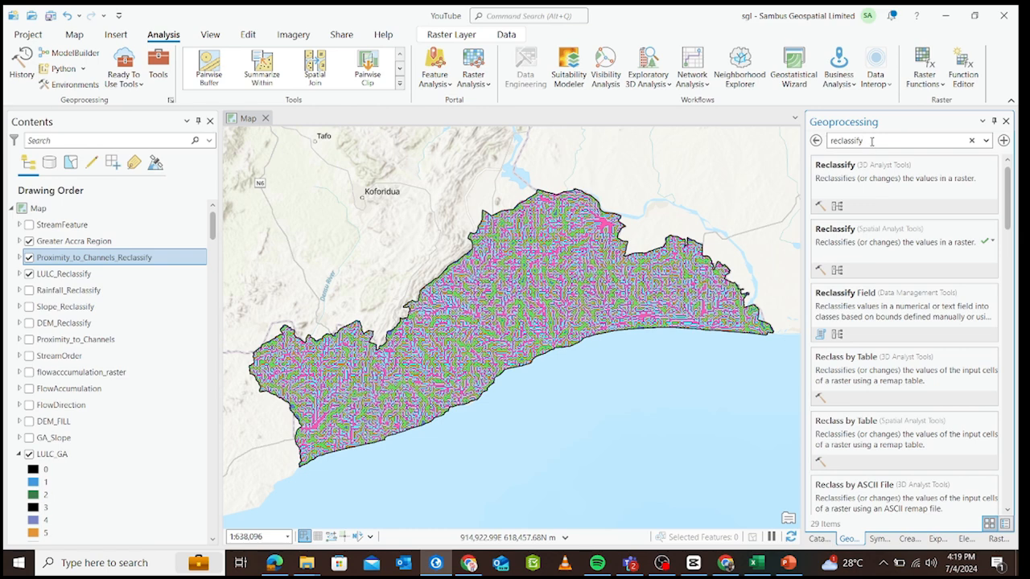
{"action": "left_click_drag", "start_coordinate": [871, 140], "coordinate": [807, 151]}
{"action": "type", "text": "weight"}
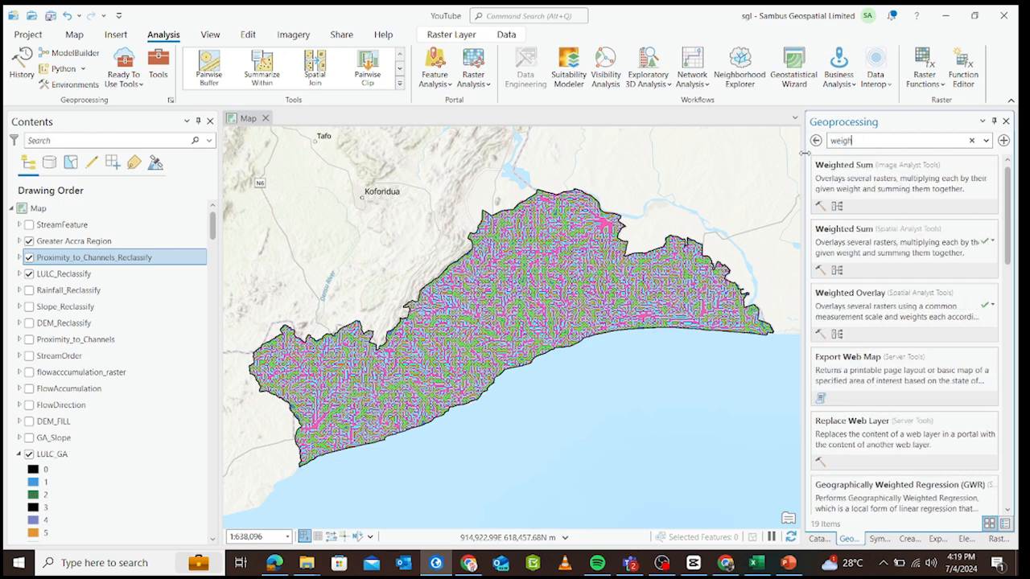
{"action": "left_click", "coordinate": [848, 232]}
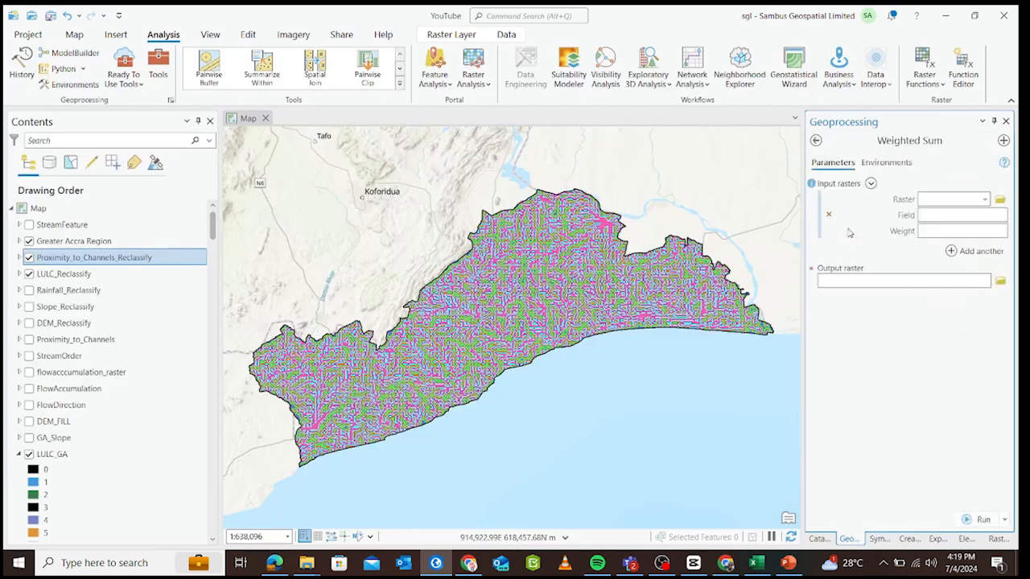
Add Proximity_to_Channels_Reclassify and LULC_Reclassify as the first two input rasters of the Weighted Sum.
{"action": "left_click", "coordinate": [984, 201]}
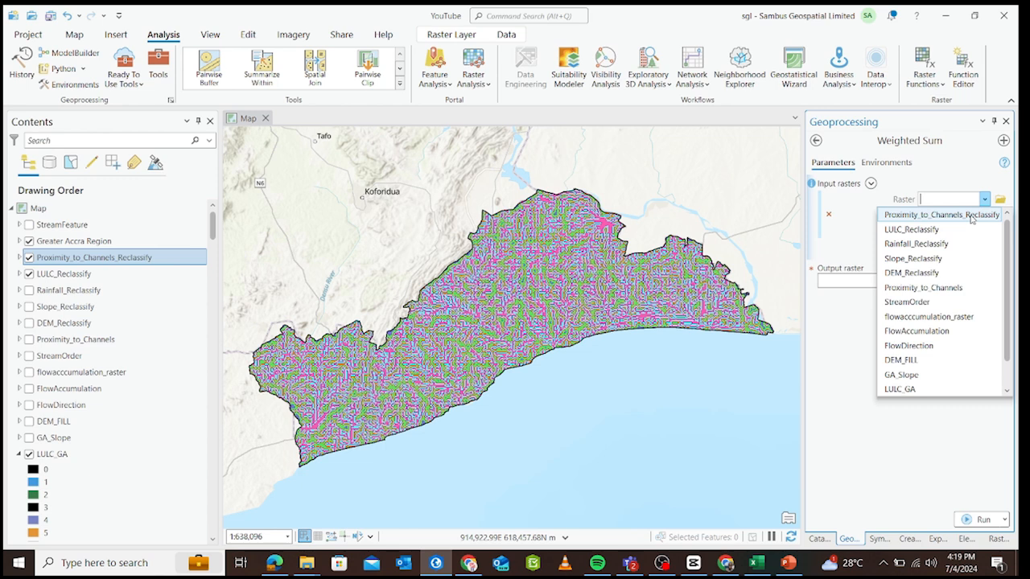
{"action": "left_click", "coordinate": [973, 218]}
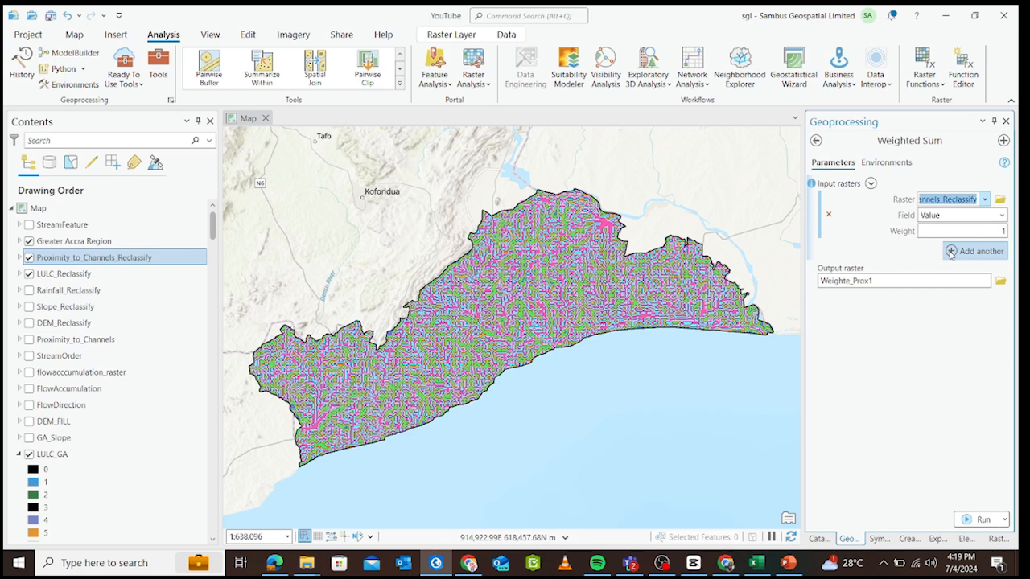
{"action": "left_click", "coordinate": [951, 251]}
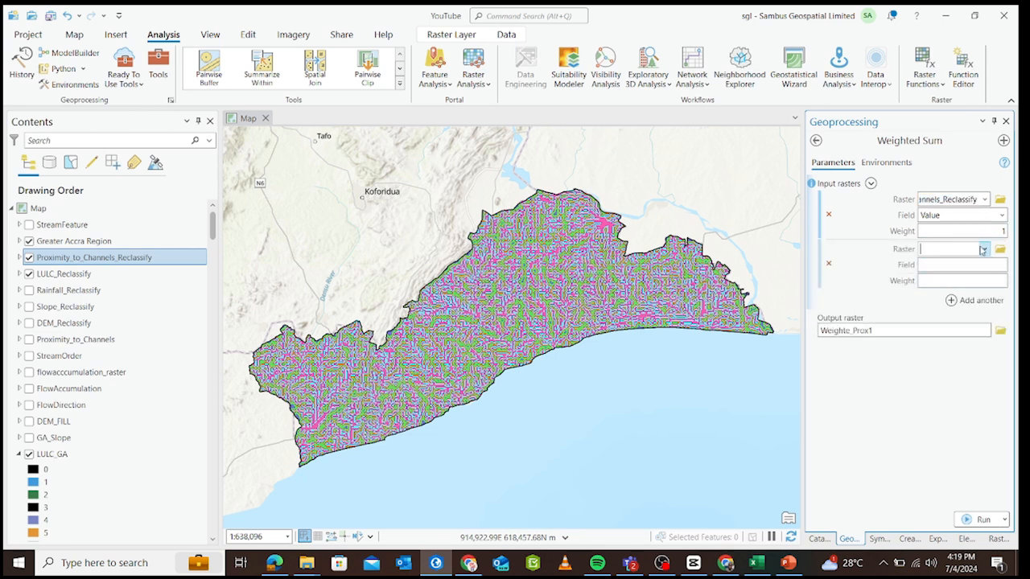
{"action": "left_click", "coordinate": [983, 250]}
{"action": "left_click", "coordinate": [965, 279]}
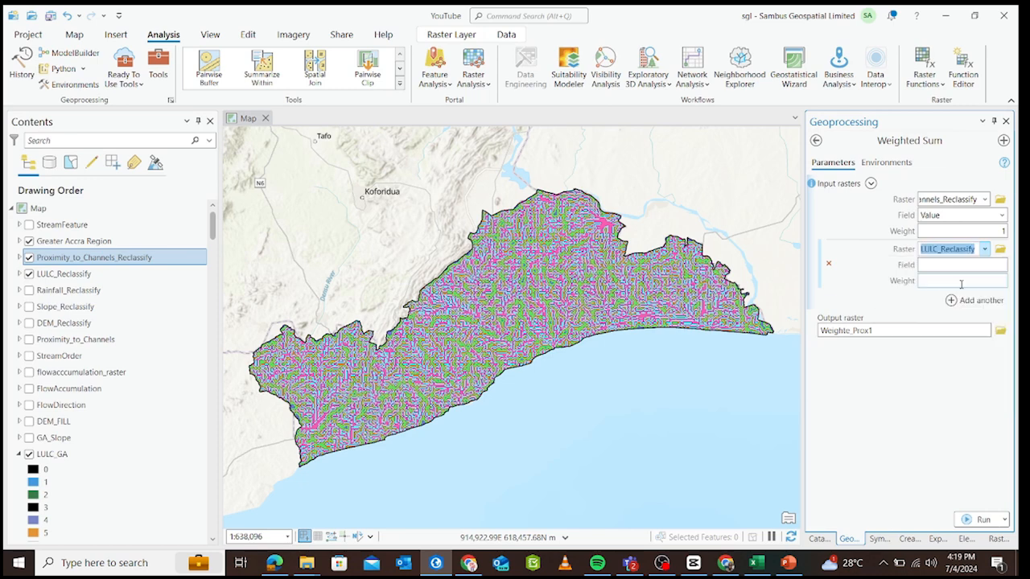
Add Rainfall_Reclassify, Slope_Reclassify and DEM_Reclassify as further input rasters of the Weighted Sum.
{"action": "left_click", "coordinate": [968, 300]}
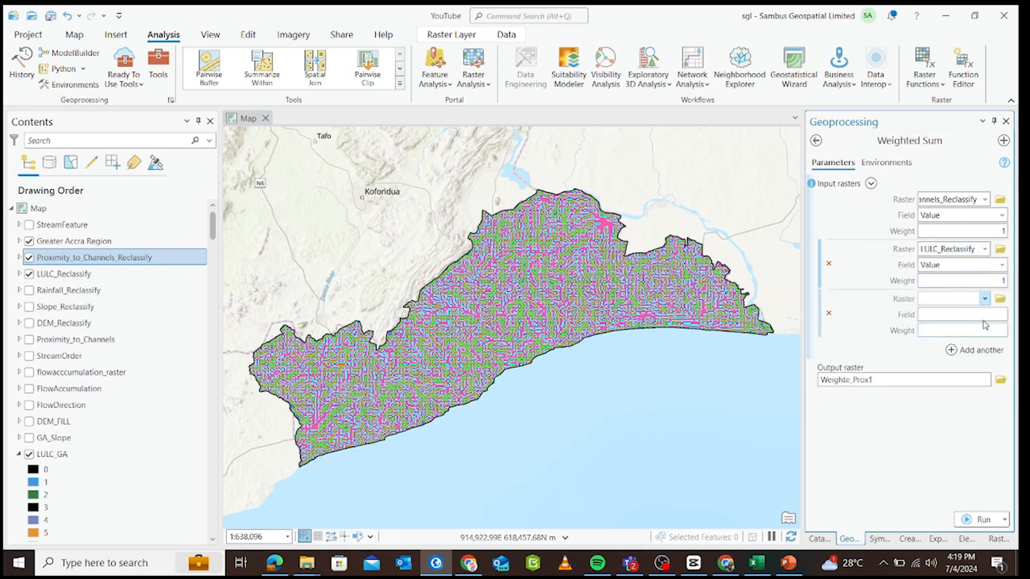
{"action": "left_click", "coordinate": [984, 299]}
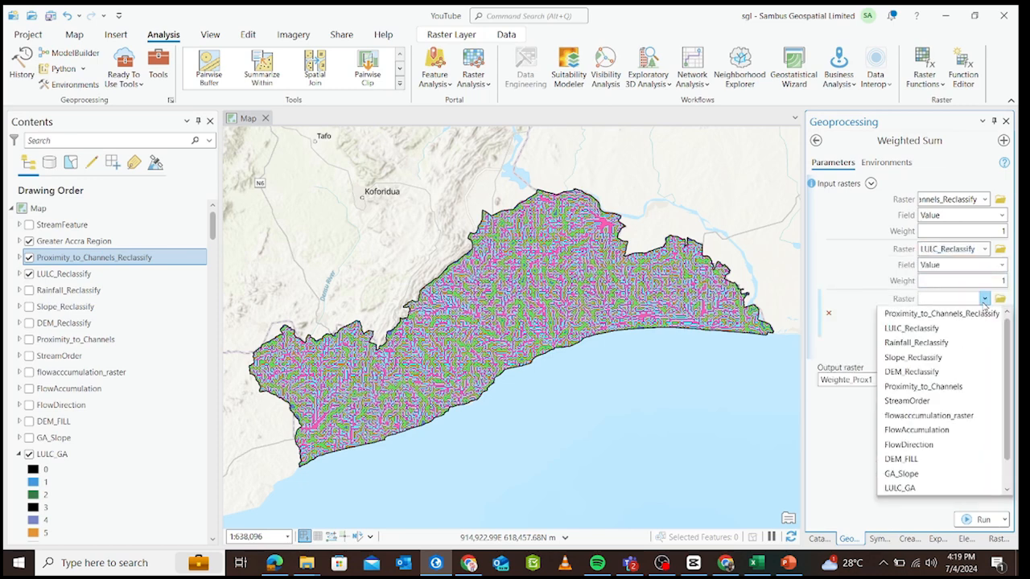
{"action": "left_click", "coordinate": [966, 344]}
{"action": "left_click", "coordinate": [953, 354]}
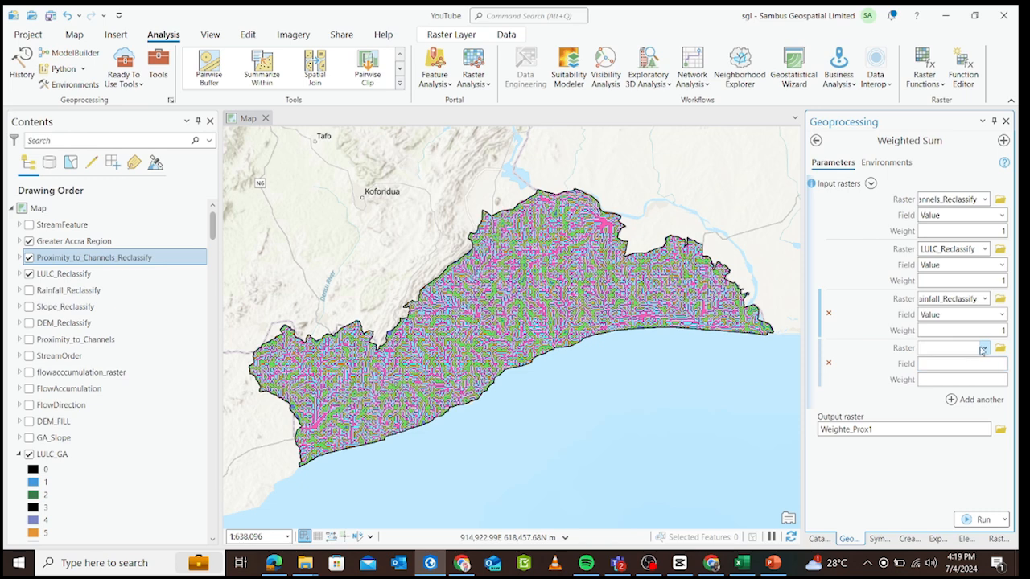
{"action": "left_click", "coordinate": [983, 347]}
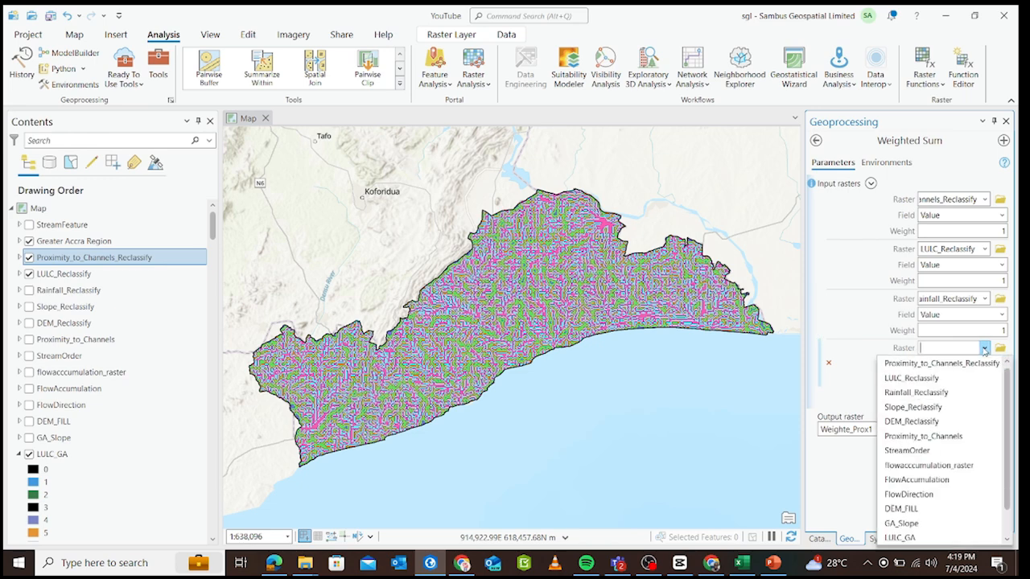
{"action": "left_click", "coordinate": [953, 407]}
{"action": "left_click", "coordinate": [950, 403]}
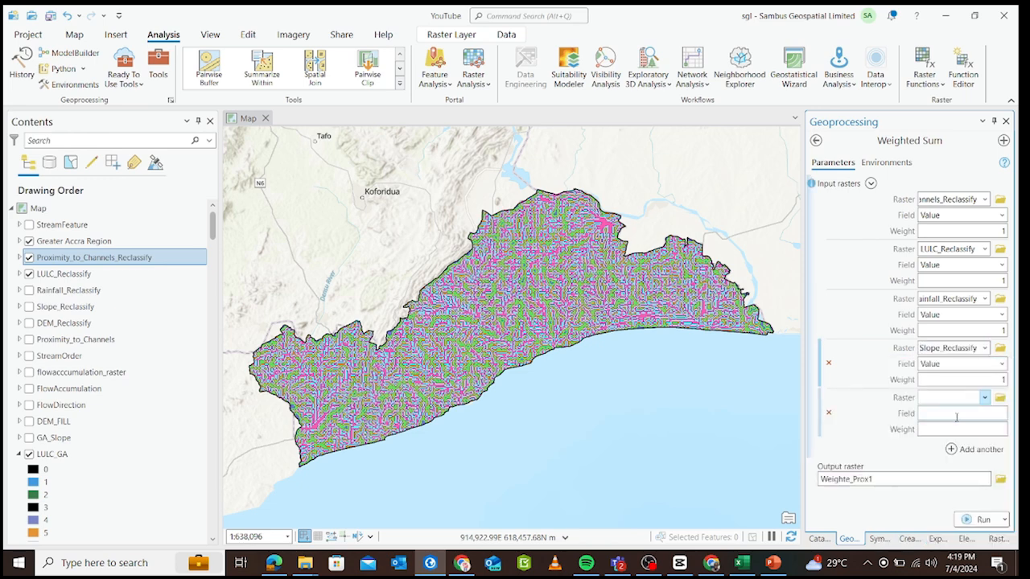
{"action": "left_click", "coordinate": [984, 397]}
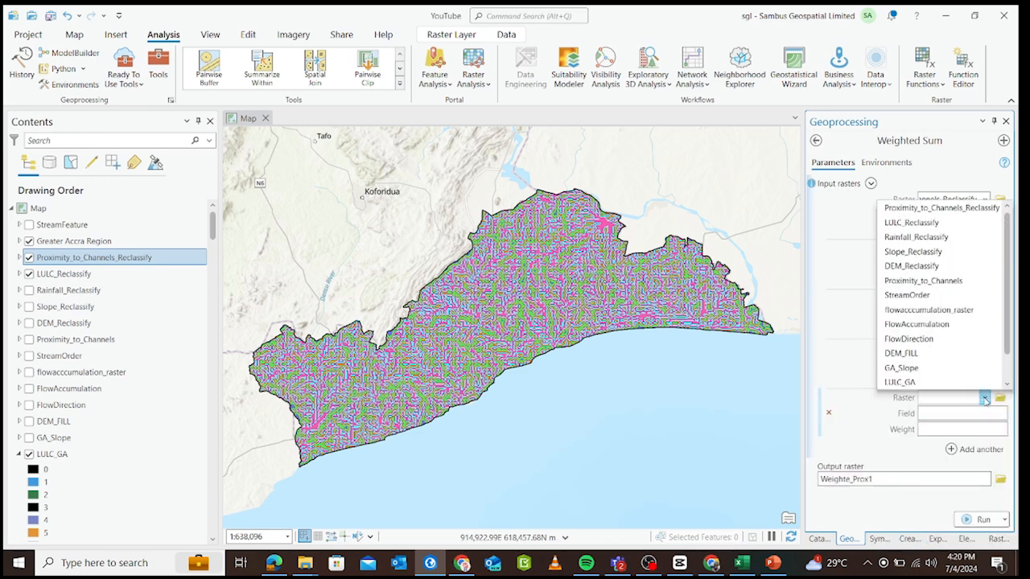
{"action": "left_click", "coordinate": [937, 266]}
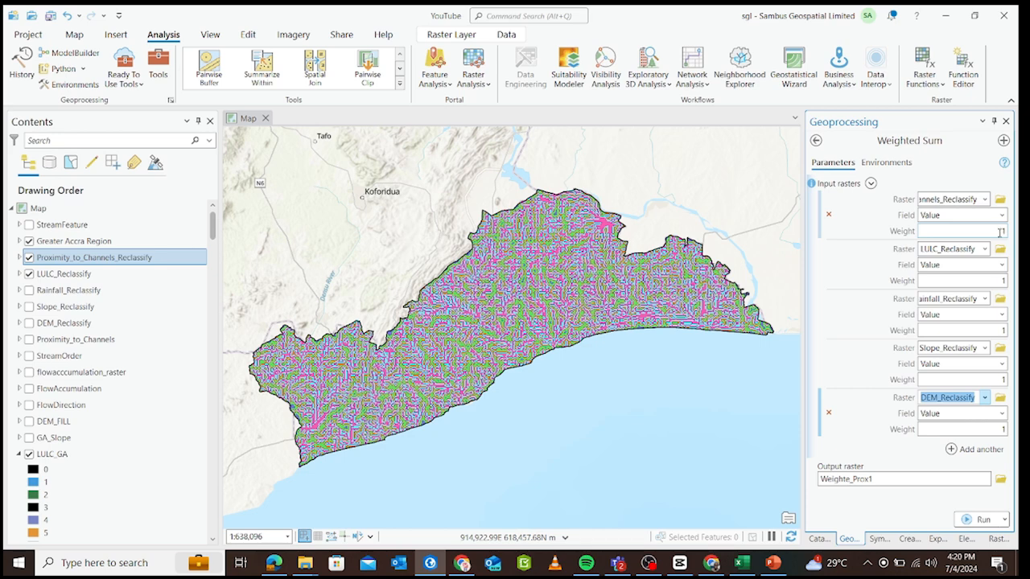
Set the weight of Proximity_to_Channels_Reclassify to 0.25 and of LULC_Reclassify to 0.3.
{"action": "left_click", "coordinate": [1000, 232]}
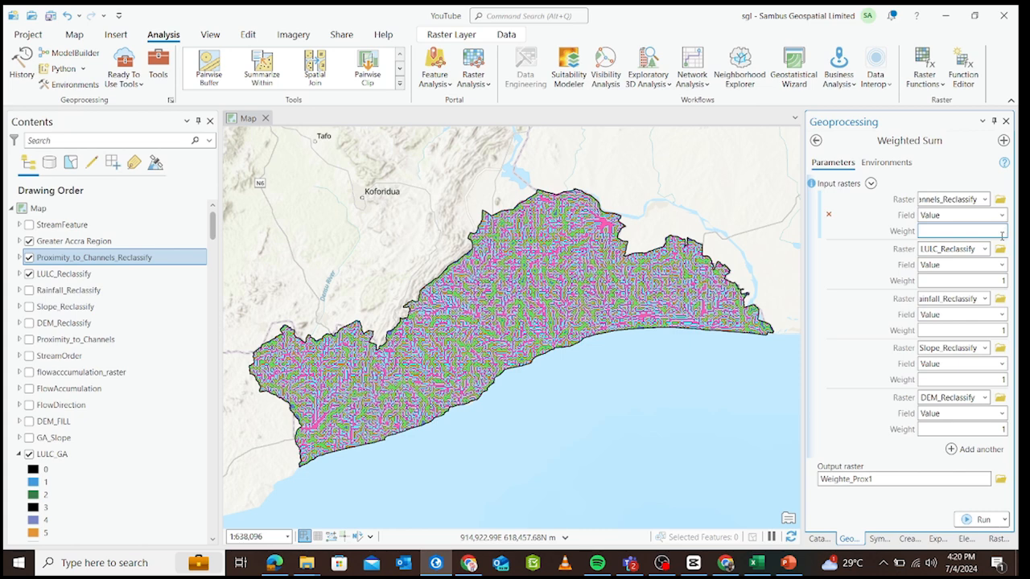
{"action": "type", "text": "0.25"}
{"action": "left_click", "coordinate": [1003, 281]}
{"action": "double_click", "coordinate": [1003, 281]}
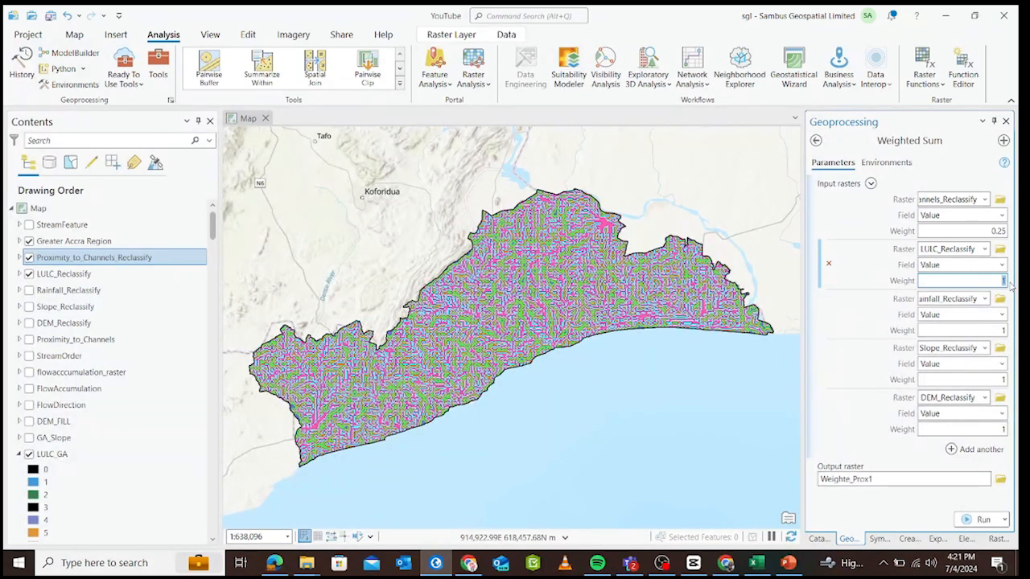
{"action": "key", "text": "BackSpace"}
{"action": "type", "text": ".3"}
Set the weight of Rainfall_Reclassify to 0.2 and of Slope_Reclassify to 0.1.
{"action": "left_click", "coordinate": [998, 330]}
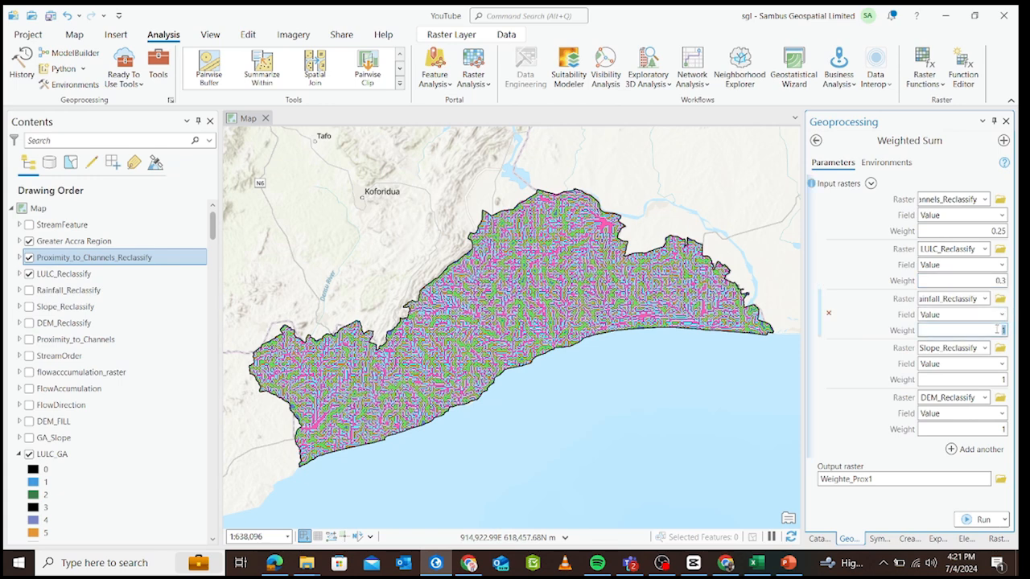
{"action": "key", "text": "BackSpace"}
{"action": "type", "text": ".2"}
{"action": "left_click", "coordinate": [1002, 379]}
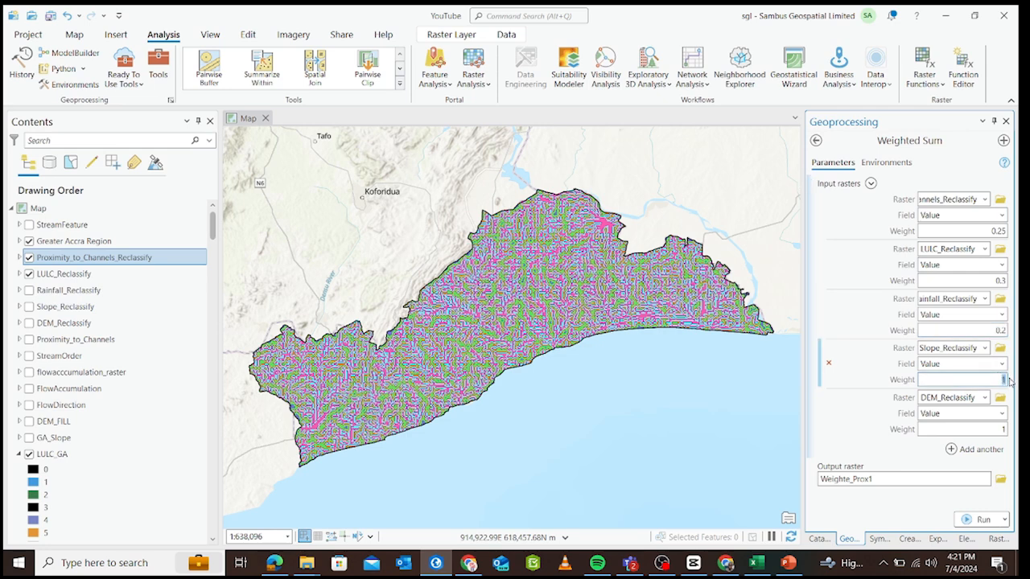
{"action": "type", "text": ".1"}
Name the output raster FloodRisk and run the Weighted Sum.
{"action": "left_click", "coordinate": [1002, 429]}
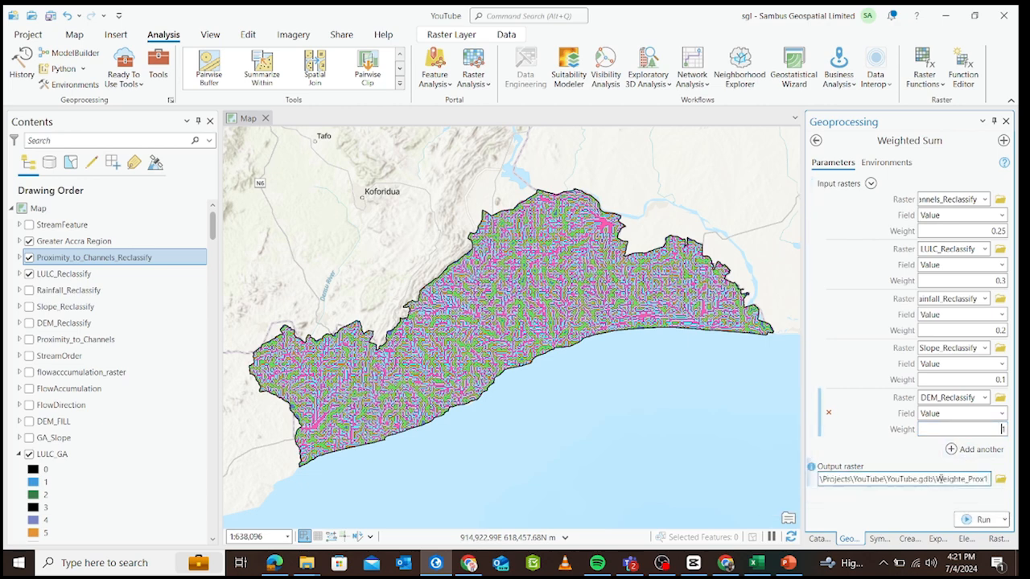
{"action": "left_click_drag", "start_coordinate": [936, 479], "coordinate": [987, 480]}
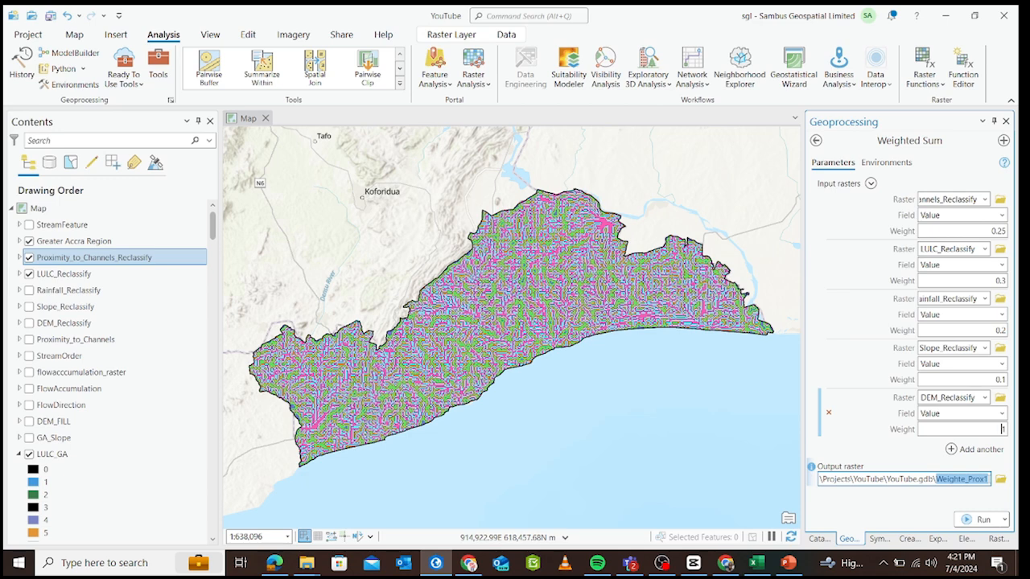
{"action": "type", "text": "fl"}
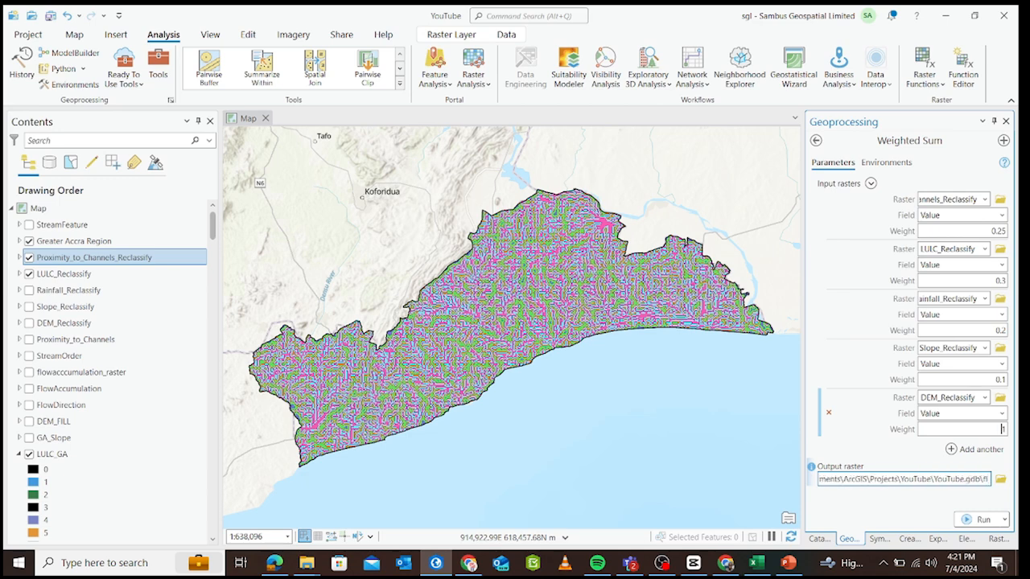
{"action": "key", "text": "BackSpace"}
{"action": "key", "text": "BackSpace"}
{"action": "type", "text": "Fl"}
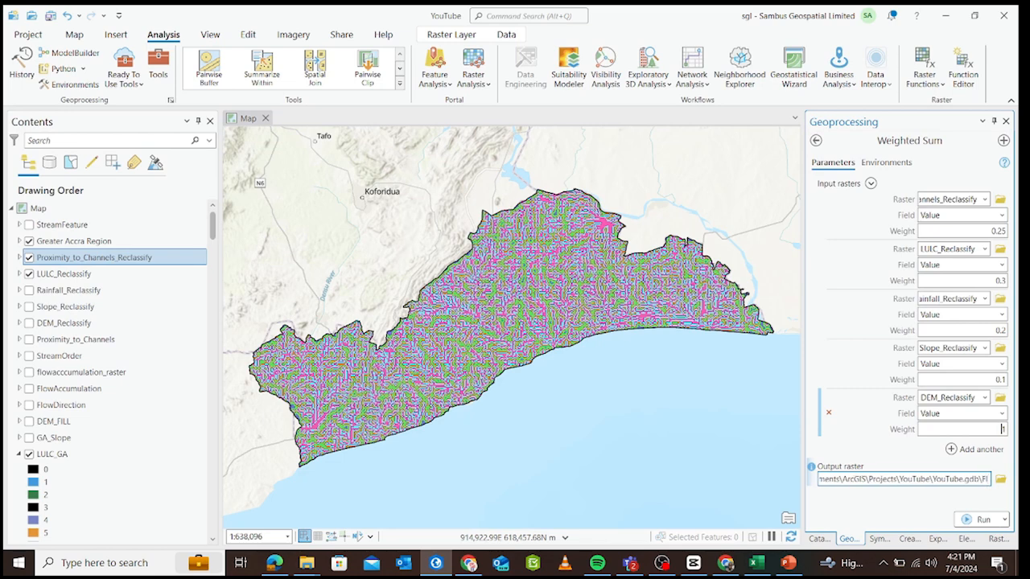
{"action": "type", "text": "oodR"}
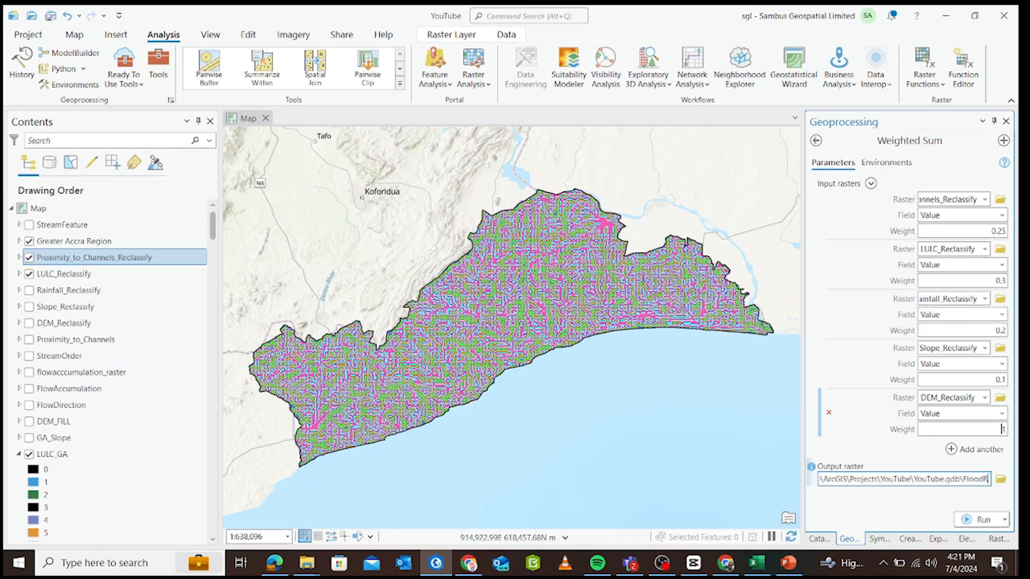
{"action": "type", "text": "isk"}
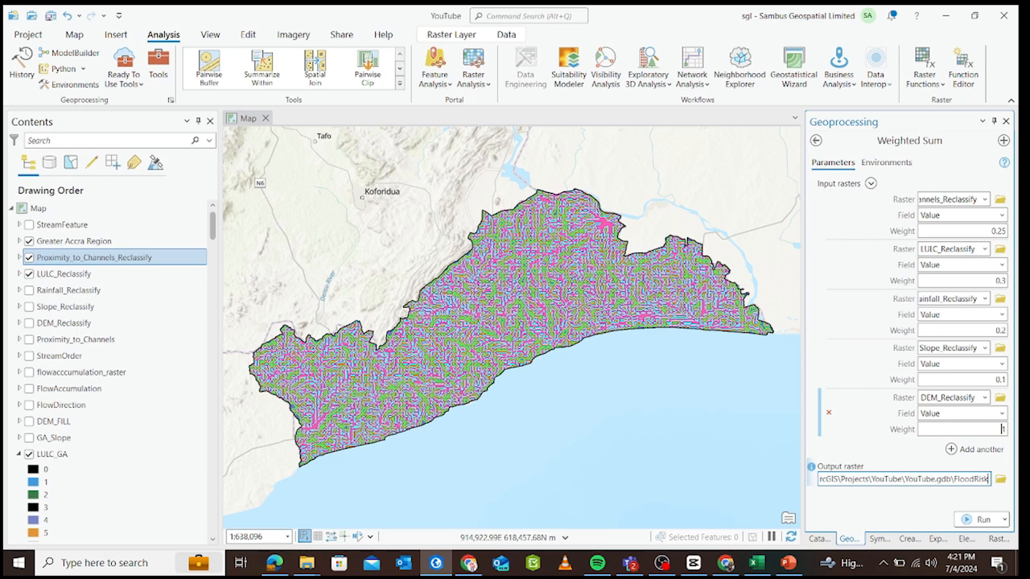
{"action": "left_click", "coordinate": [938, 505]}
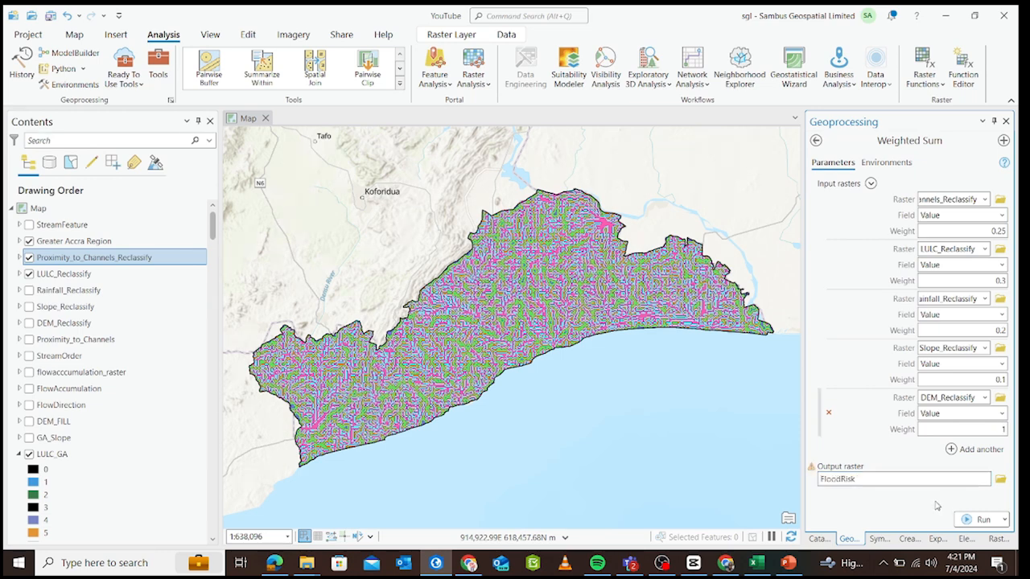
{"action": "left_click", "coordinate": [973, 521]}
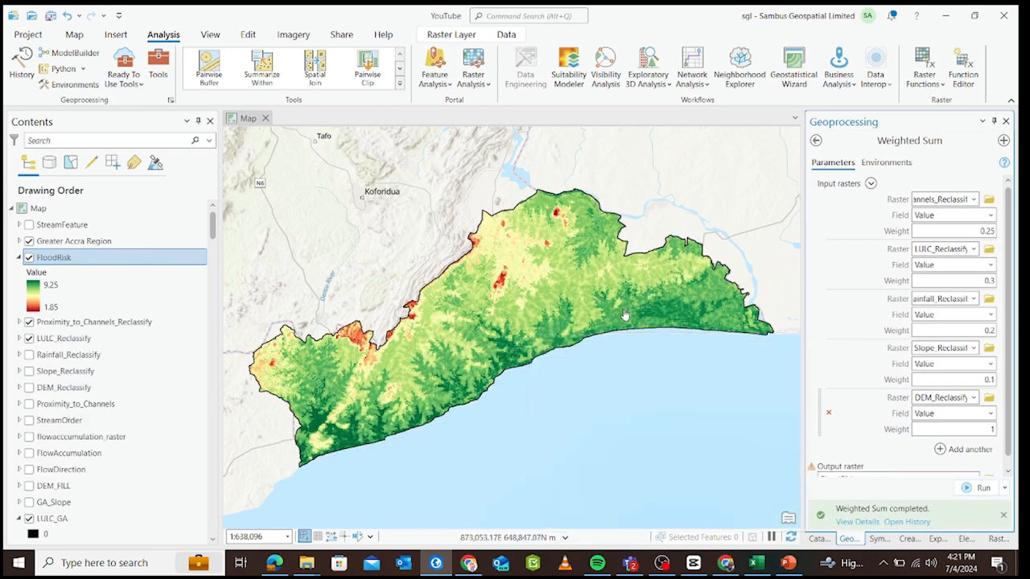
Invert the color scheme of the FloodRisk layer's stretch symbology so that high values are drawn in red.
{"action": "left_click_drag", "start_coordinate": [488, 352], "coordinate": [516, 347]}
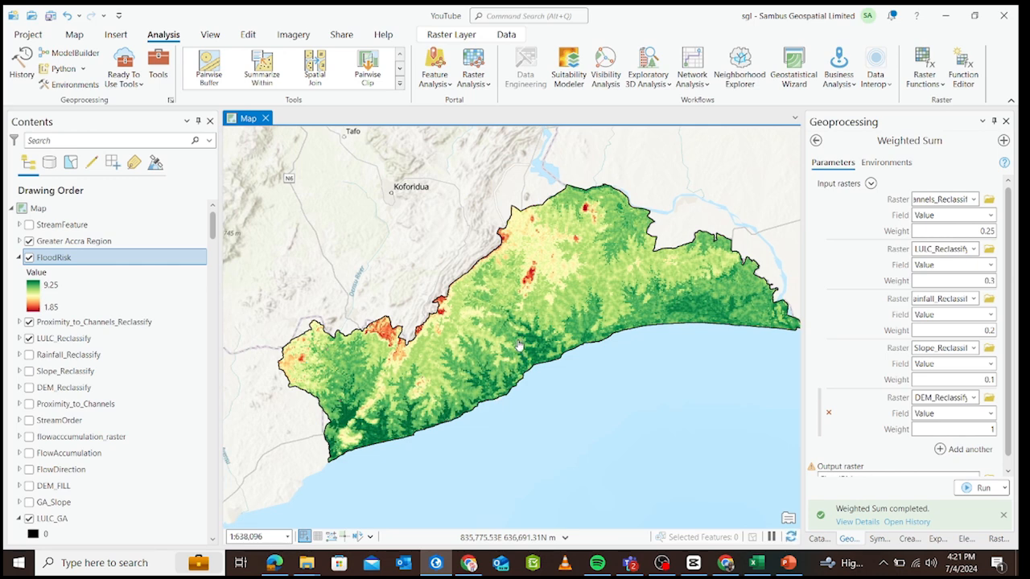
{"action": "left_click_drag", "start_coordinate": [545, 333], "coordinate": [530, 342]}
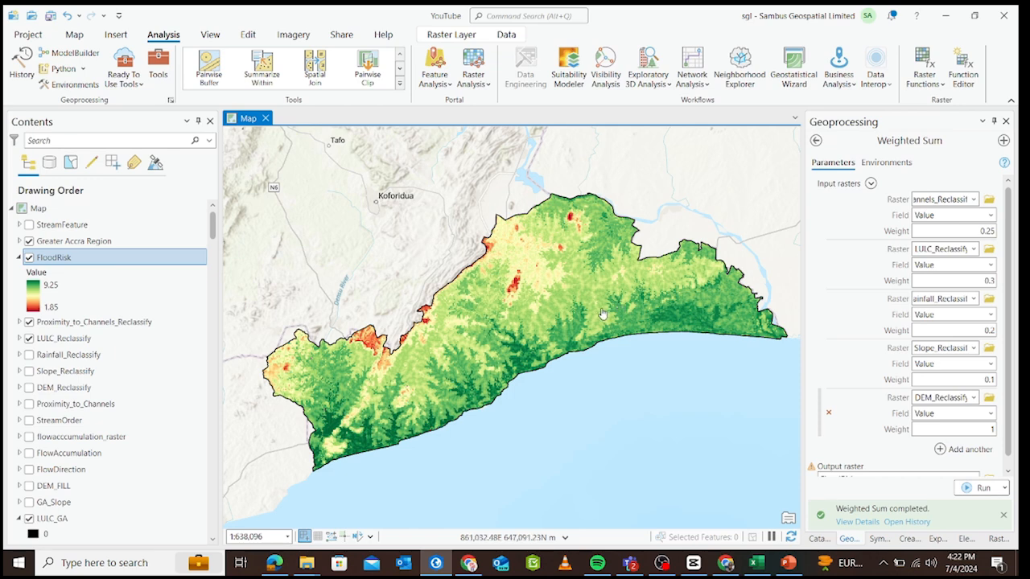
{"action": "left_click_drag", "start_coordinate": [554, 338], "coordinate": [565, 320]}
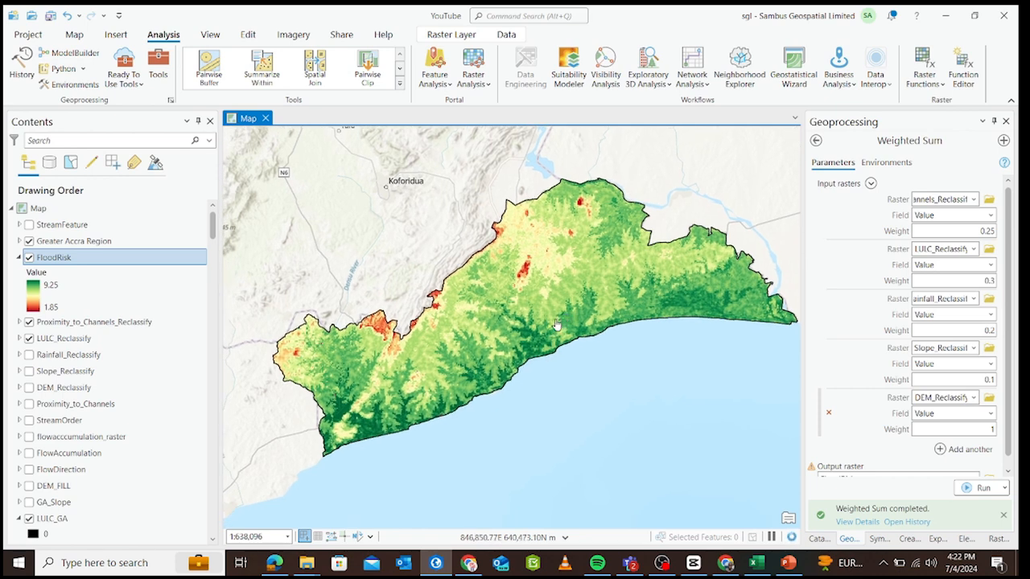
{"action": "left_click_drag", "start_coordinate": [559, 320], "coordinate": [542, 322]}
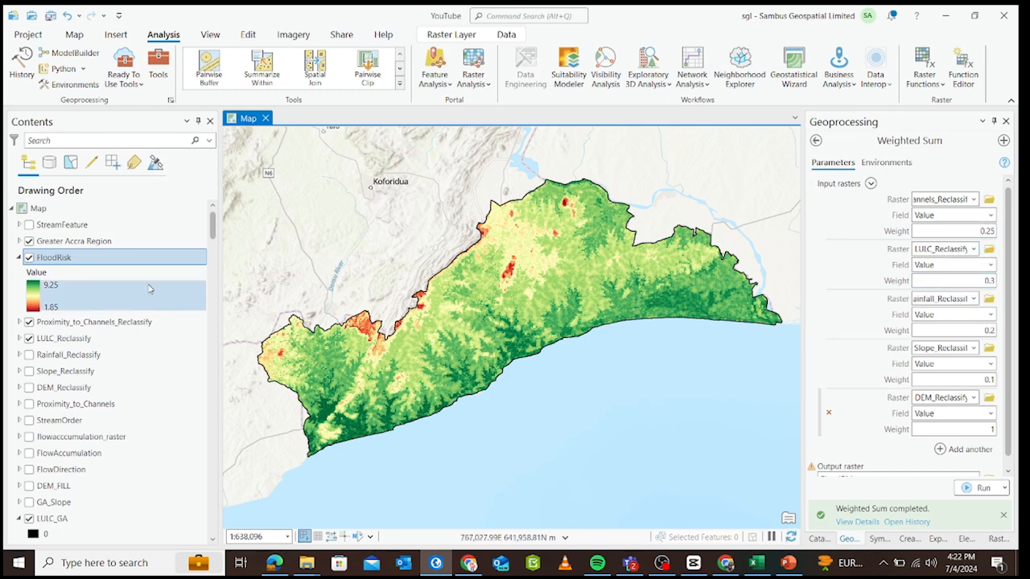
{"action": "left_click", "coordinate": [31, 277]}
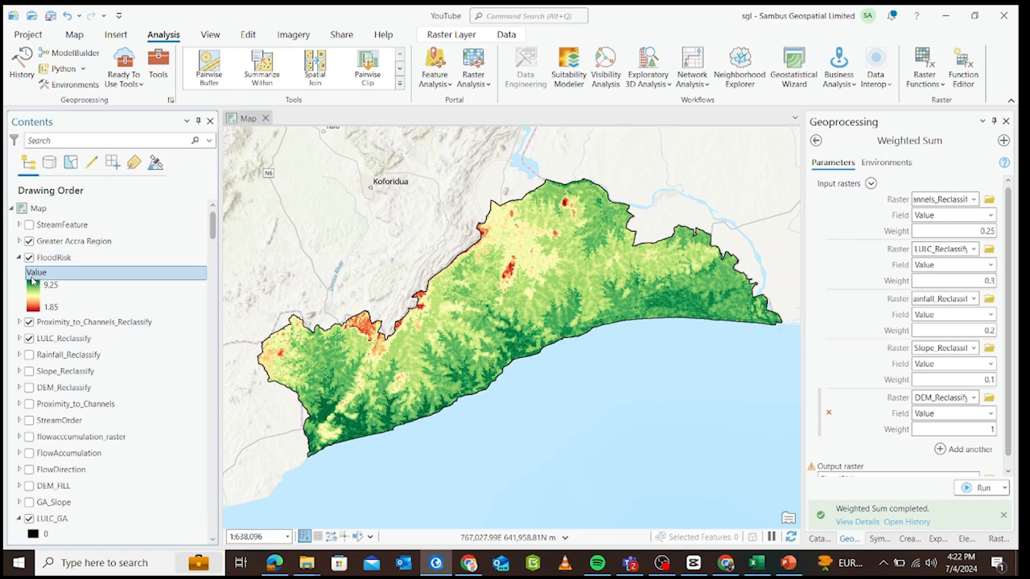
{"action": "left_click", "coordinate": [878, 539]}
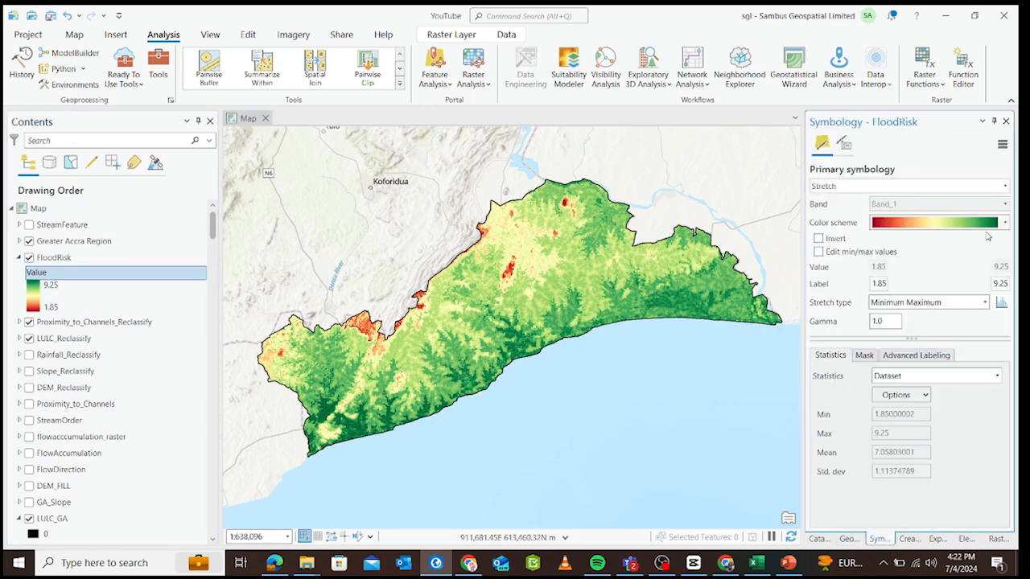
{"action": "left_click", "coordinate": [817, 238]}
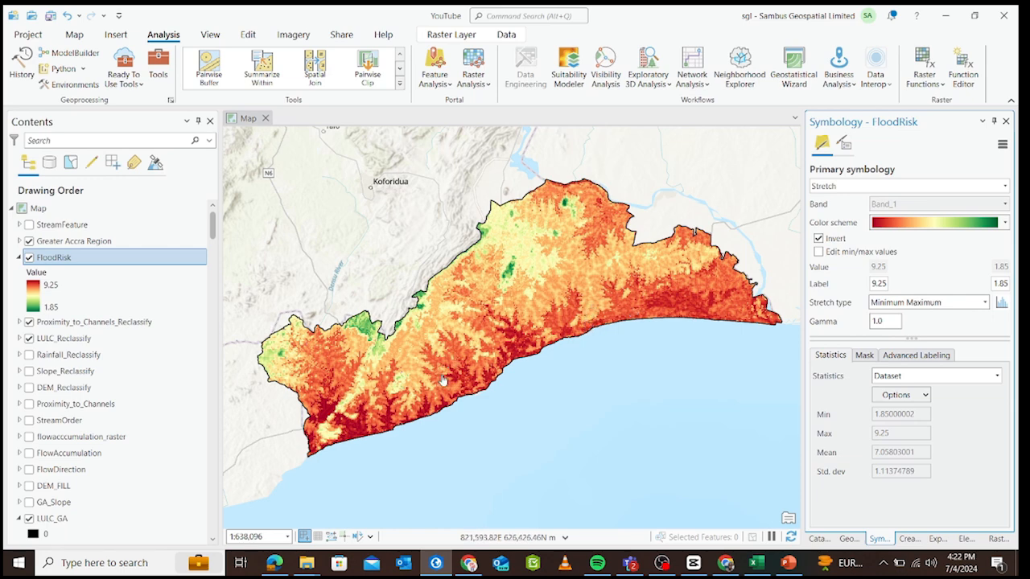
Apply the green-yellow-red color scheme to the stretched FloodRisk layer and turn off its inversion.
{"action": "left_click_drag", "start_coordinate": [444, 380], "coordinate": [449, 373]}
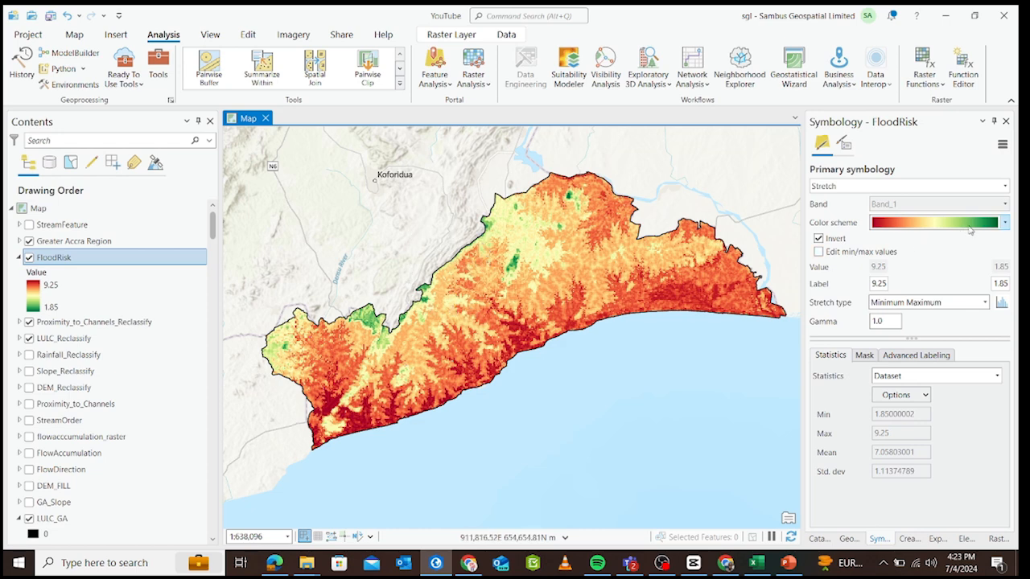
{"action": "left_click", "coordinate": [1004, 223]}
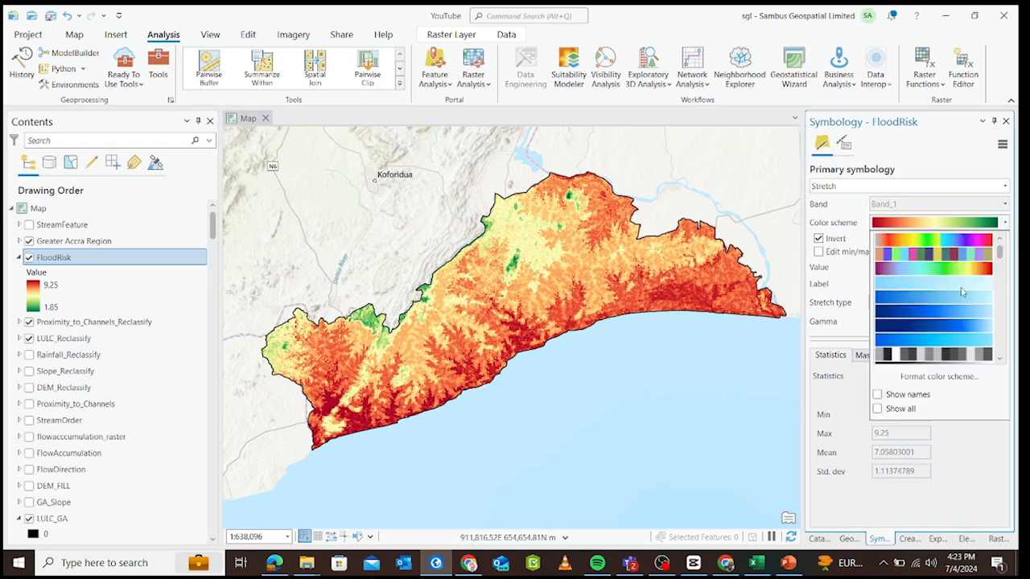
{"action": "left_click", "coordinate": [962, 287]}
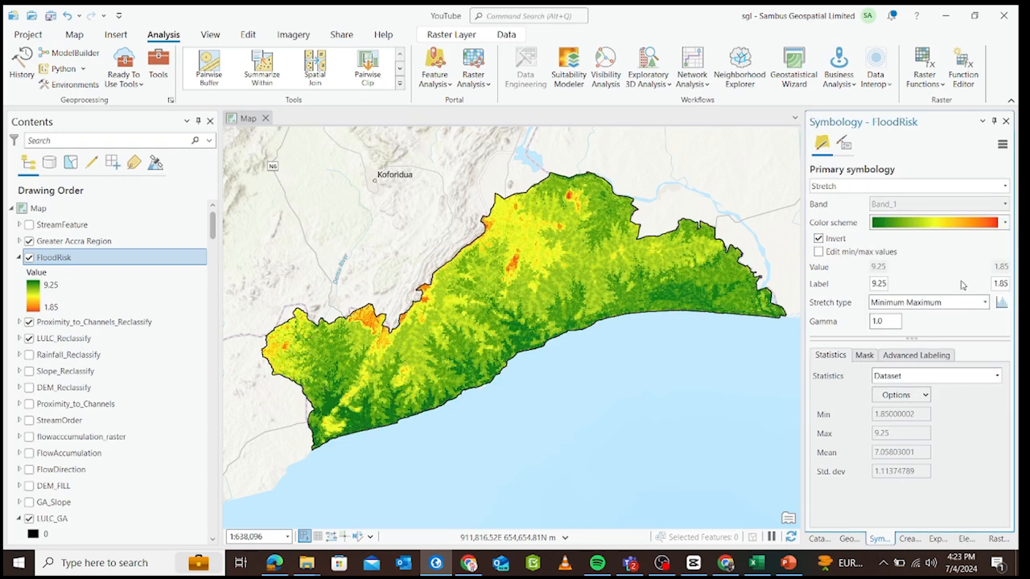
{"action": "left_click", "coordinate": [818, 240]}
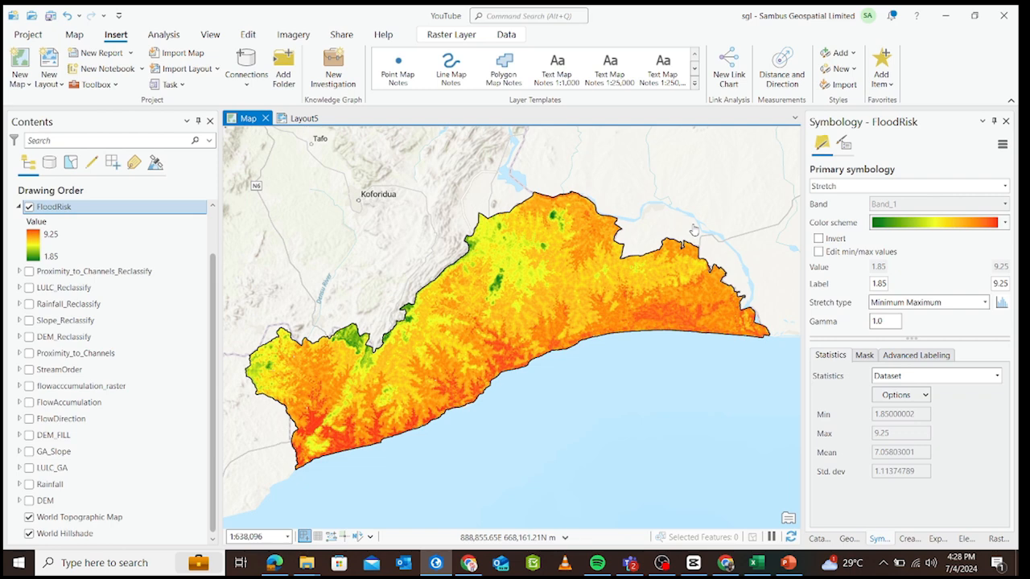
Change the FloodRisk symbology to Classify and apply the green-yellow-red color scheme to its classes.
{"action": "left_click", "coordinate": [1004, 186]}
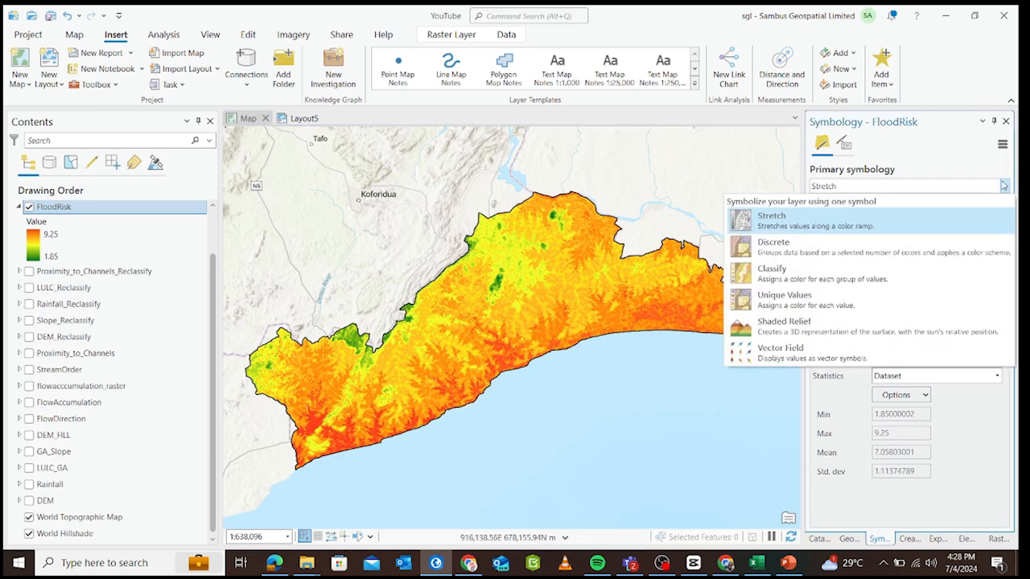
{"action": "left_click", "coordinate": [879, 278]}
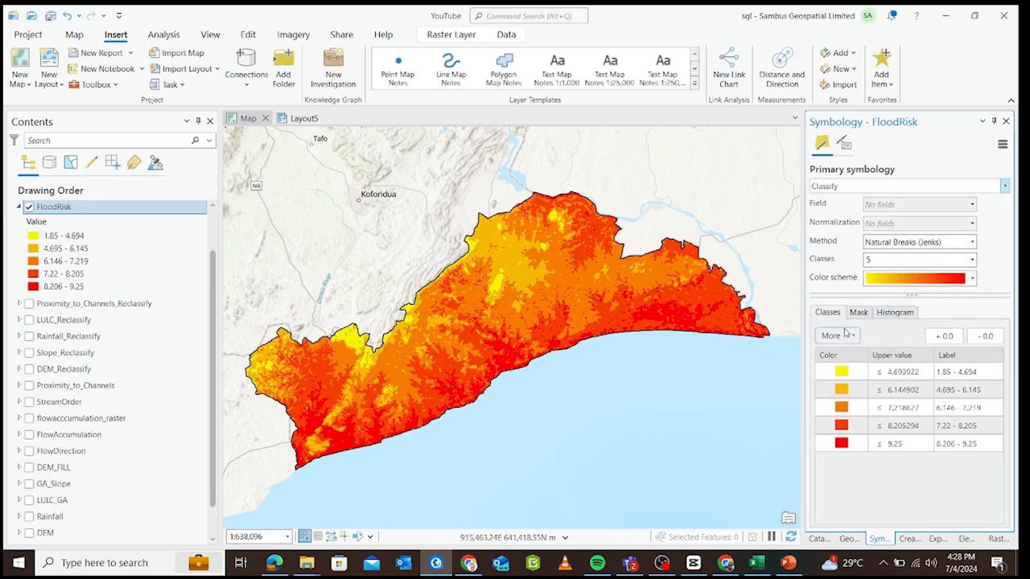
{"action": "left_click", "coordinate": [972, 279]}
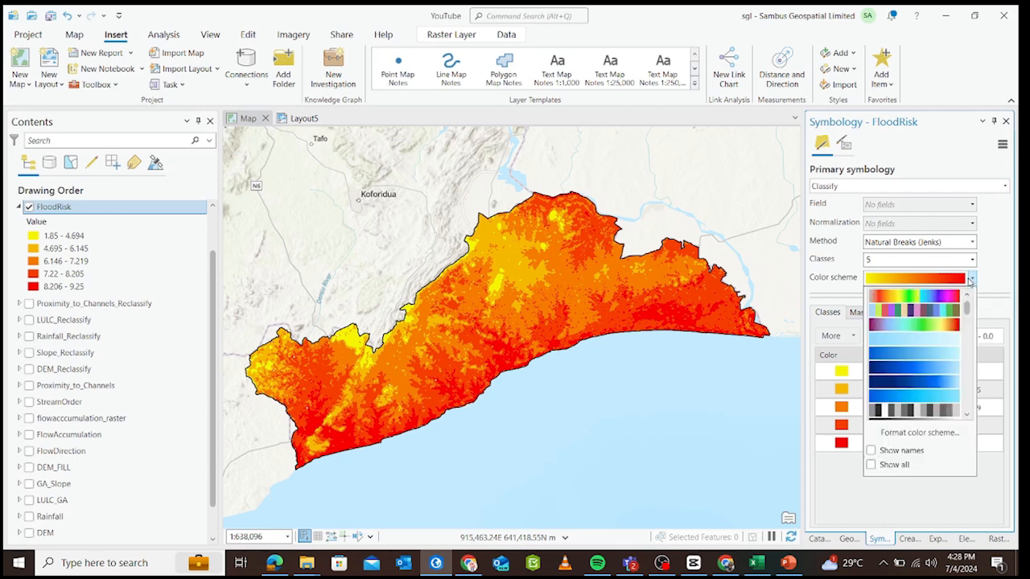
{"action": "scroll", "coordinate": [933, 368], "scroll_direction": "down", "scroll_amount": 3}
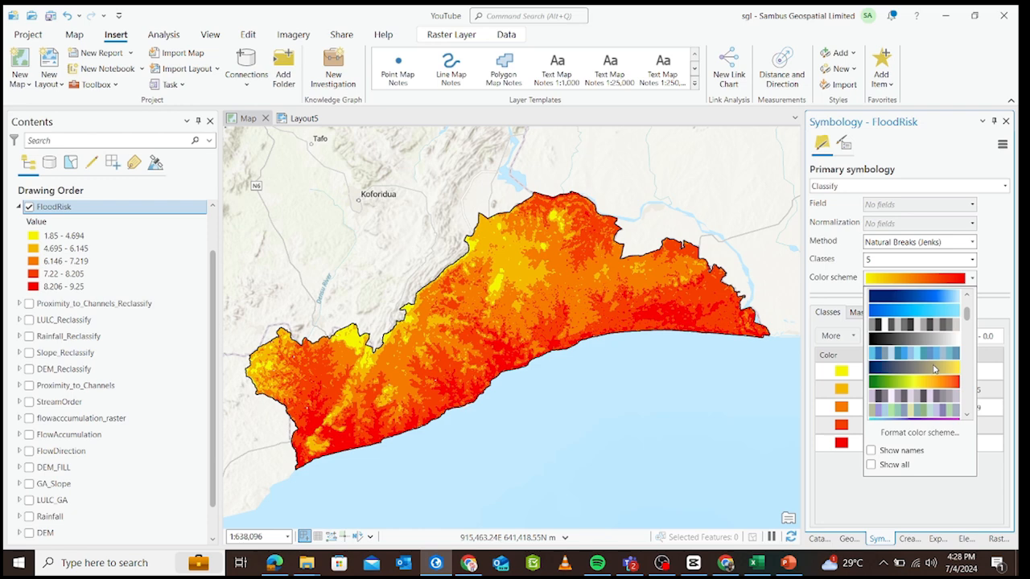
{"action": "left_click", "coordinate": [933, 382]}
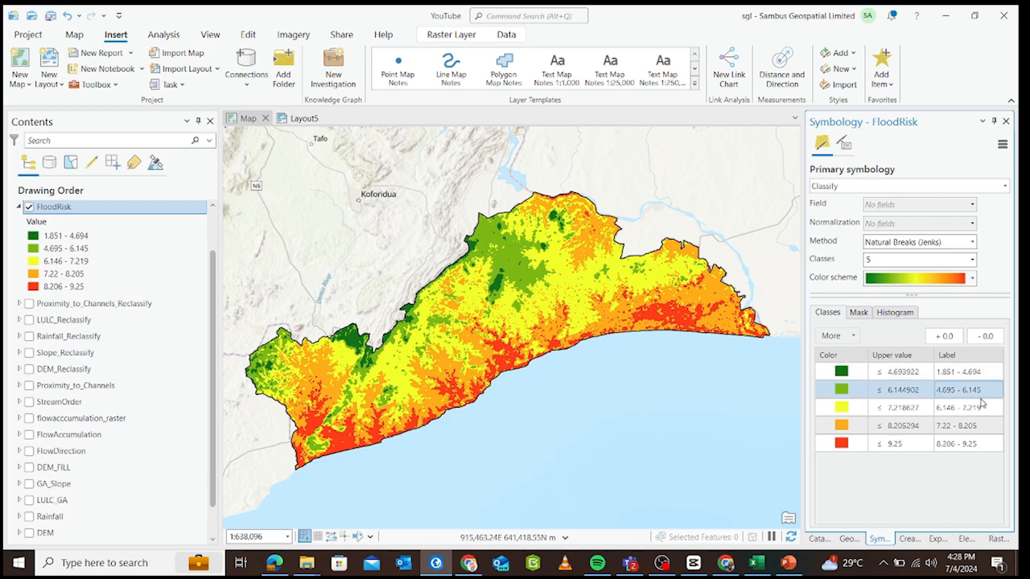
Label the lowest FloodRisk class Very Low and the second class Low.
{"action": "left_click", "coordinate": [948, 378]}
{"action": "left_click", "coordinate": [950, 377]}
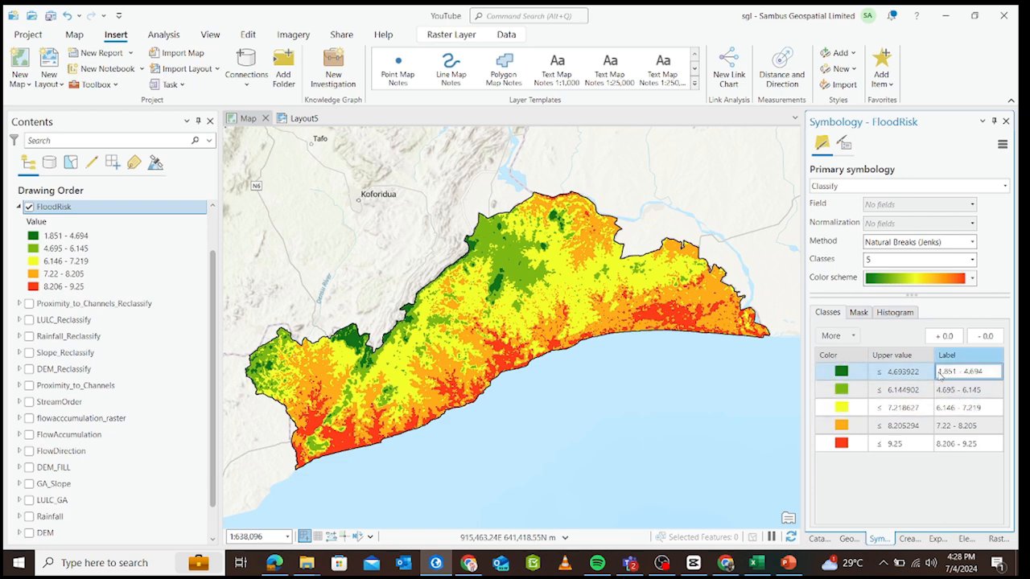
{"action": "left_click_drag", "start_coordinate": [988, 372], "coordinate": [935, 372]}
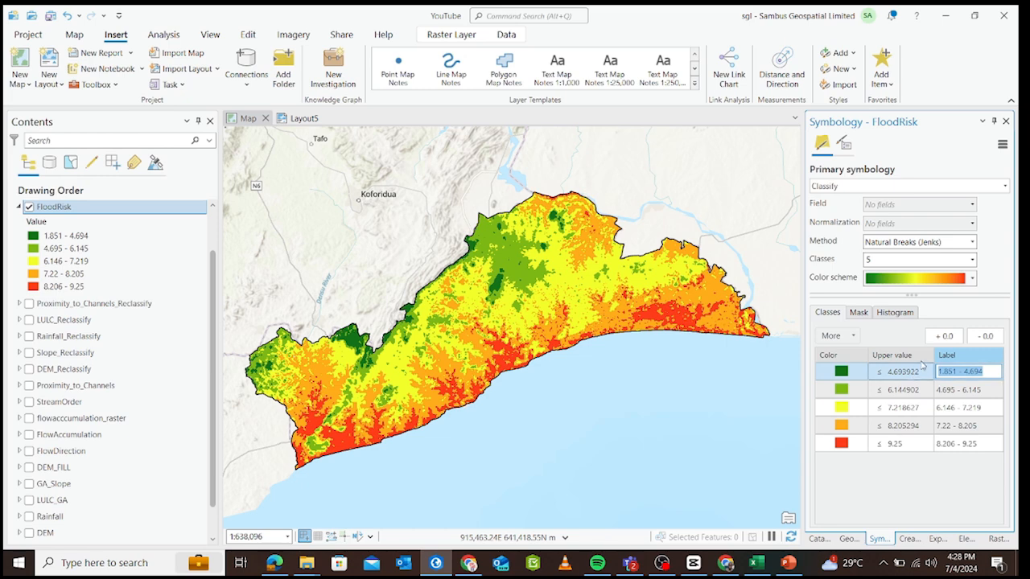
{"action": "type", "text": "V"}
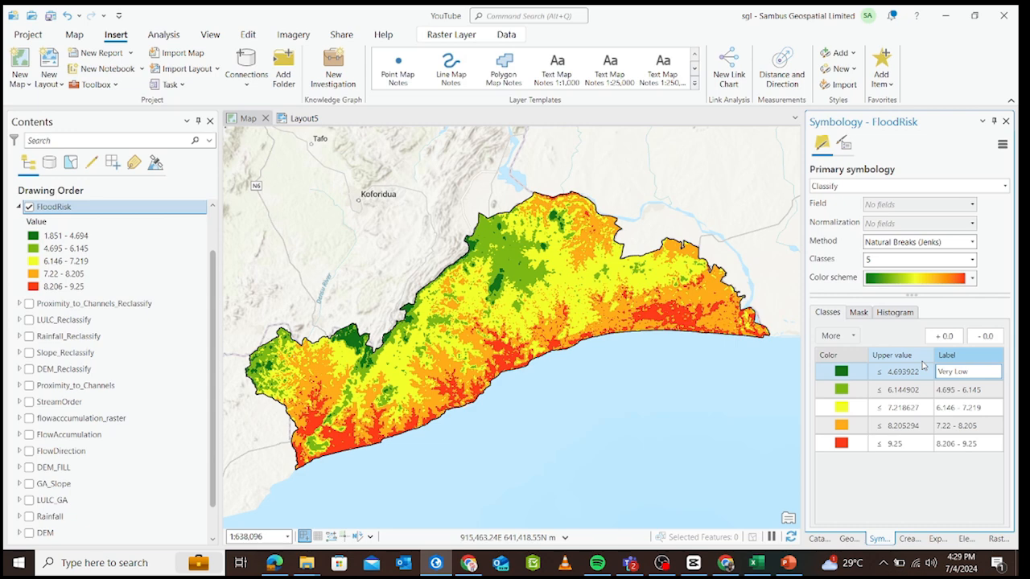
{"action": "type", "text": "ery Low"}
{"action": "left_click", "coordinate": [971, 391]}
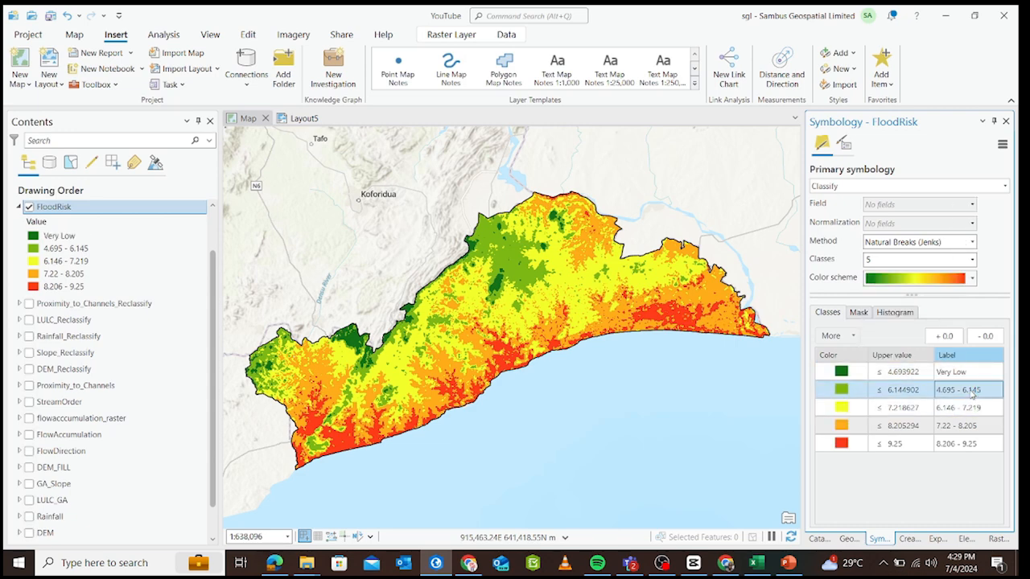
{"action": "left_click", "coordinate": [973, 390]}
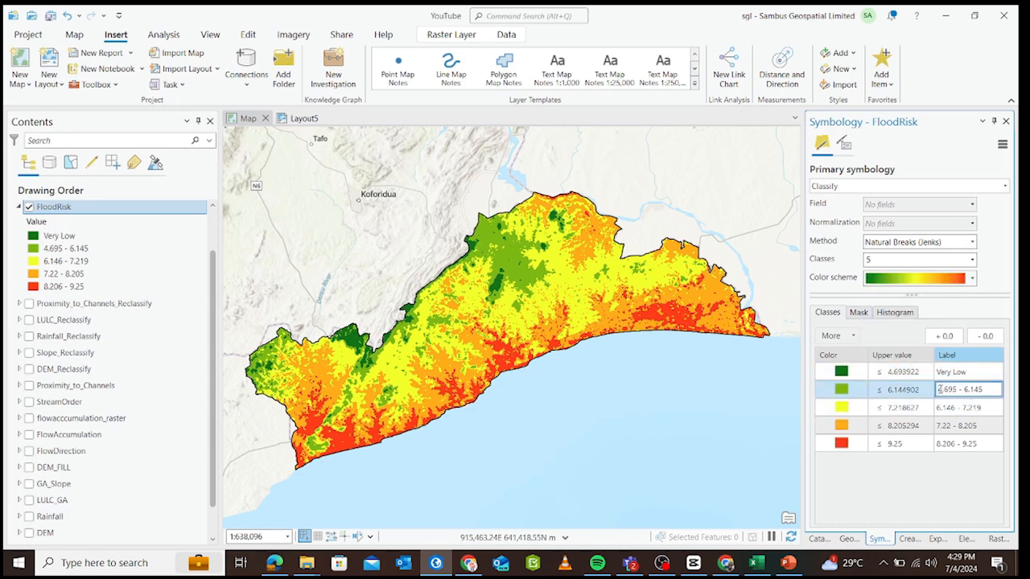
{"action": "left_click_drag", "start_coordinate": [938, 390], "coordinate": [990, 386]}
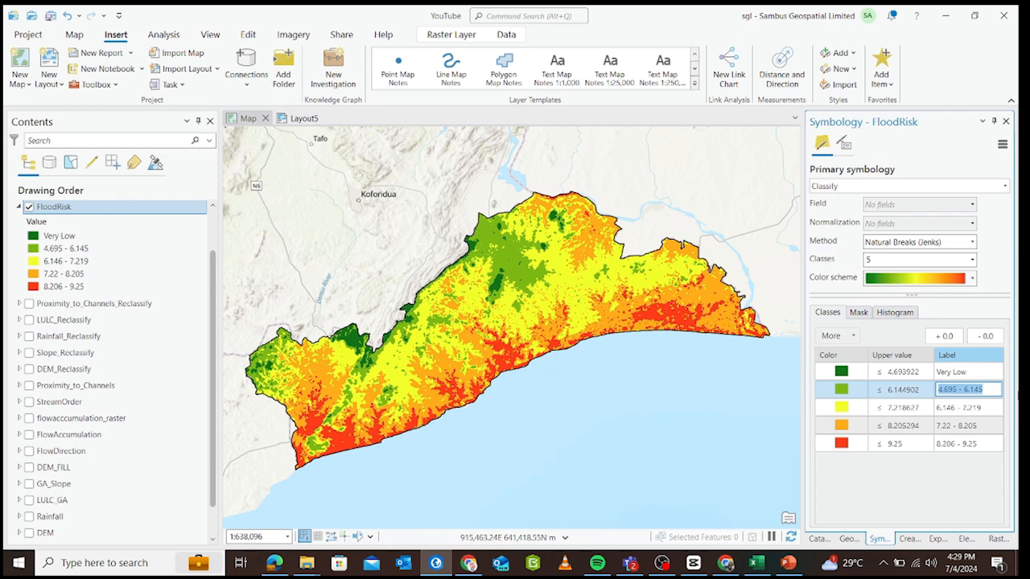
{"action": "type", "text": "Low"}
Label the third FloodRisk class Moderate and the fourth class High.
{"action": "left_click", "coordinate": [981, 411]}
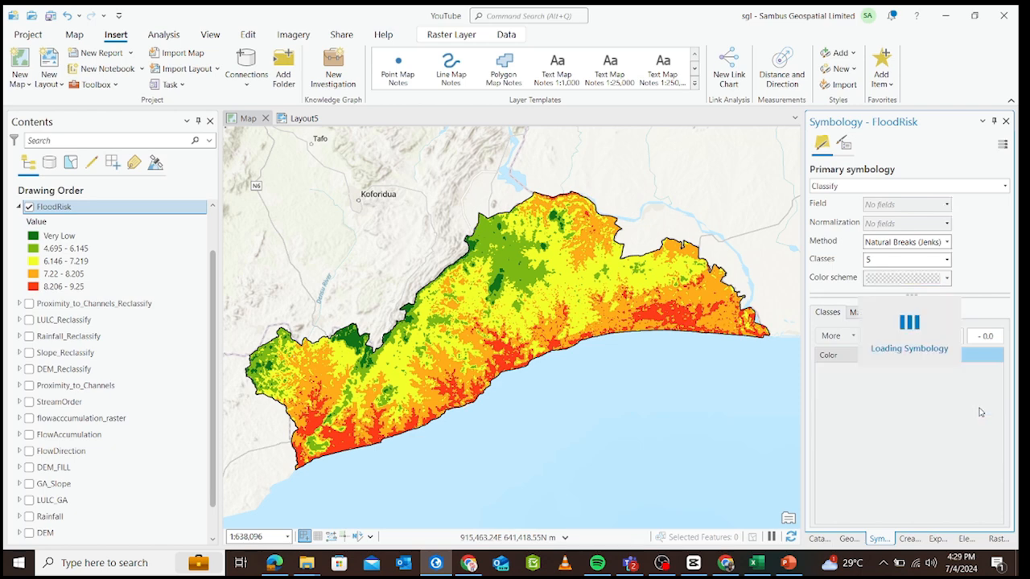
{"action": "double_click", "coordinate": [979, 408]}
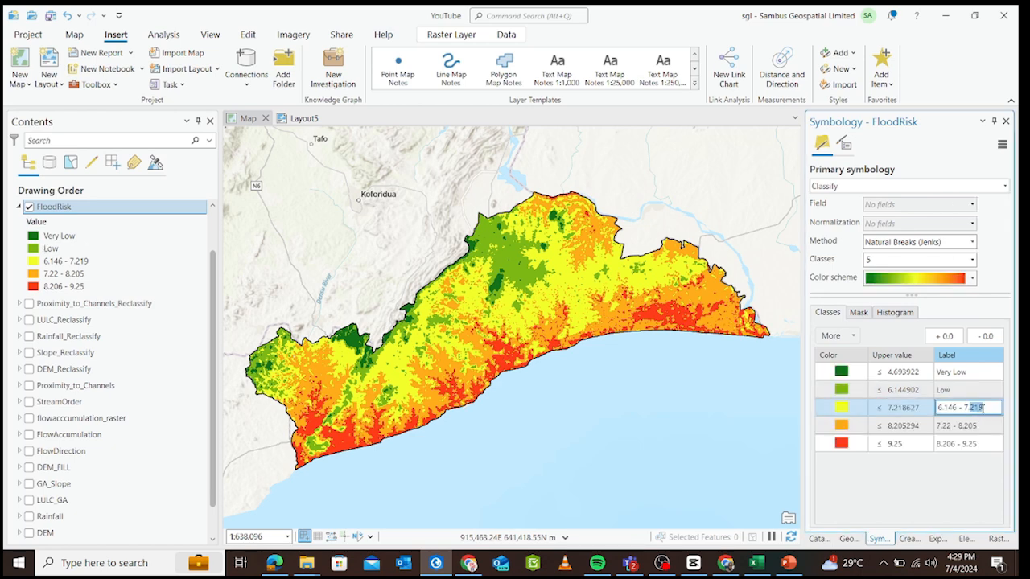
{"action": "left_click_drag", "start_coordinate": [981, 408], "coordinate": [930, 410]}
{"action": "type", "text": "Moderate"}
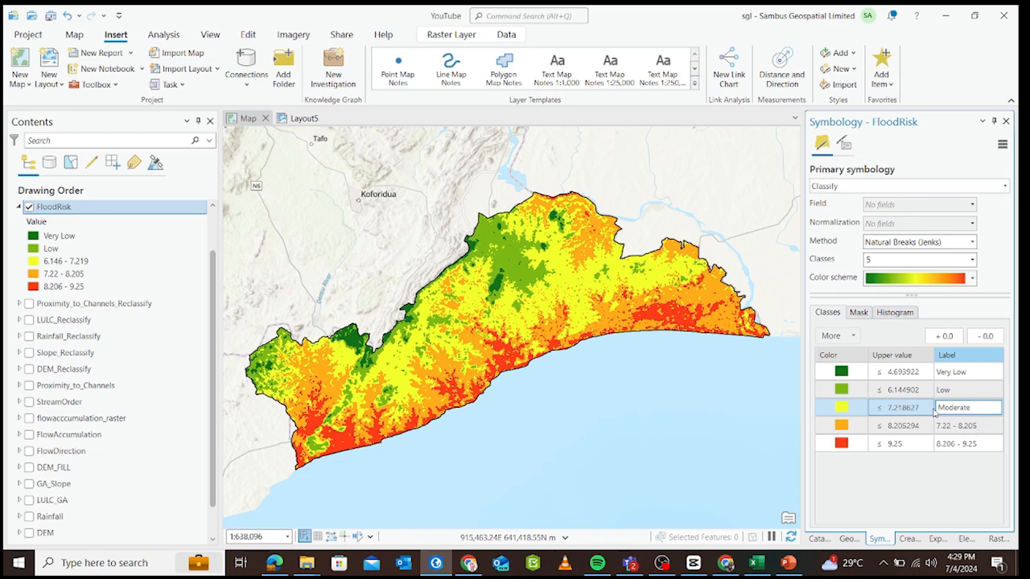
{"action": "left_click", "coordinate": [984, 426]}
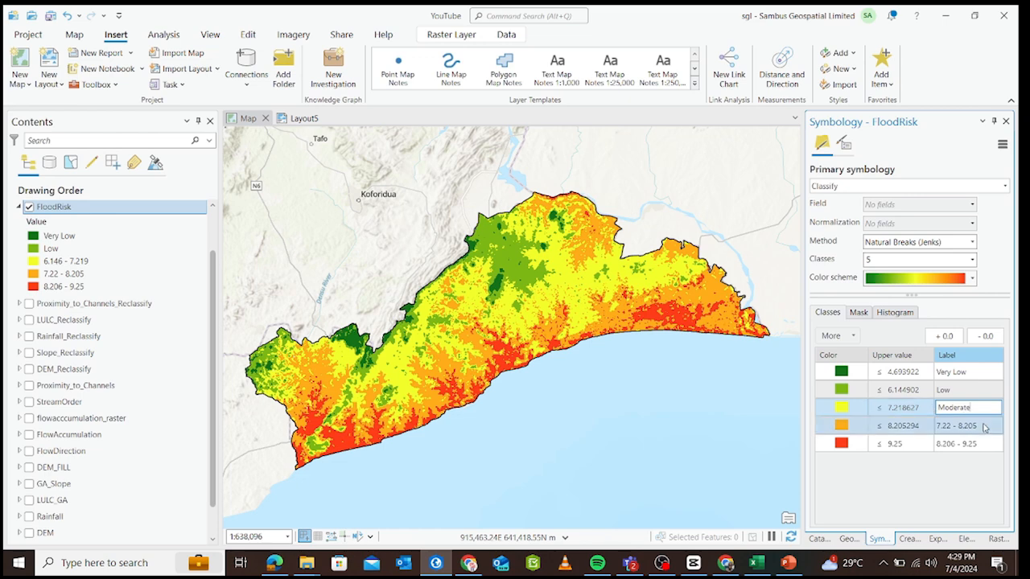
{"action": "left_click", "coordinate": [984, 426]}
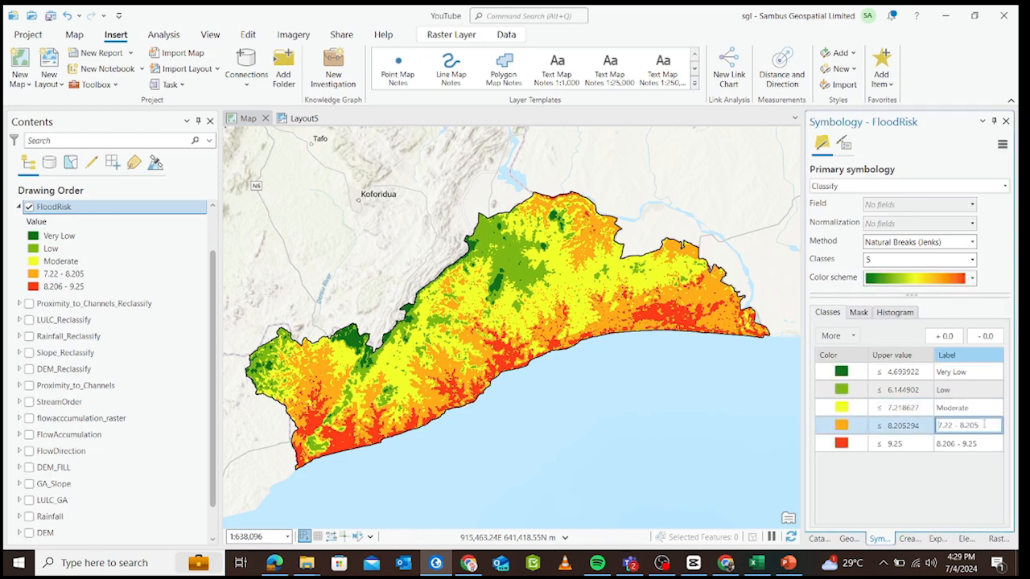
{"action": "left_click_drag", "start_coordinate": [977, 427], "coordinate": [913, 422]}
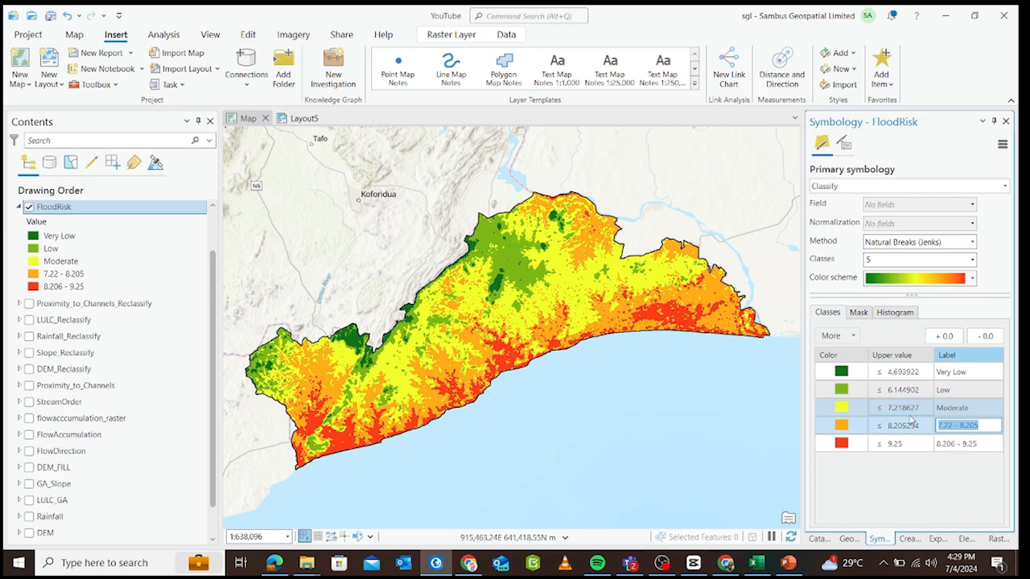
{"action": "type", "text": "High"}
Label the highest FloodRisk class, with upper value 9.25, as Vey High.
{"action": "left_click", "coordinate": [954, 443]}
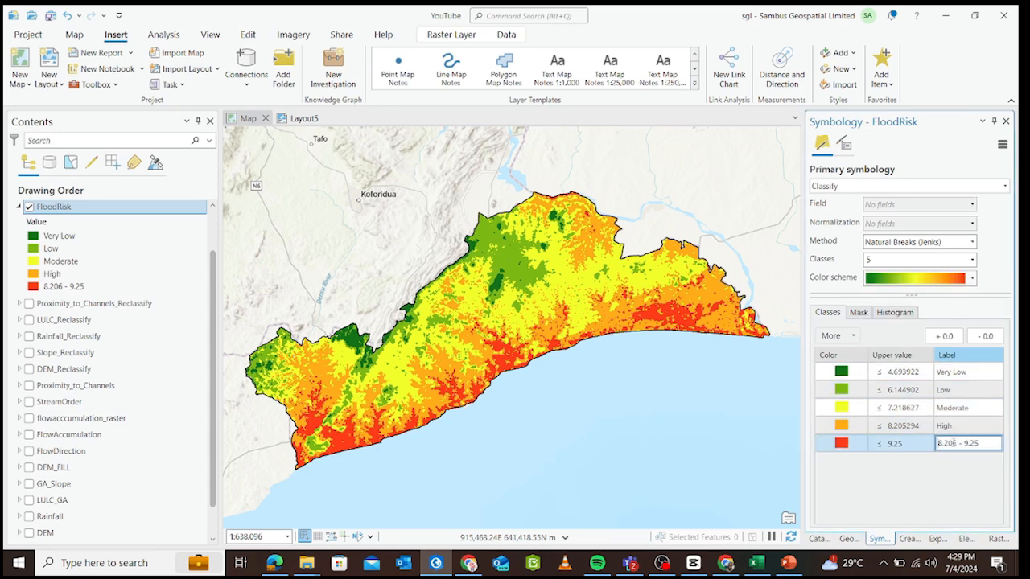
{"action": "left_click_drag", "start_coordinate": [938, 443], "coordinate": [991, 421]}
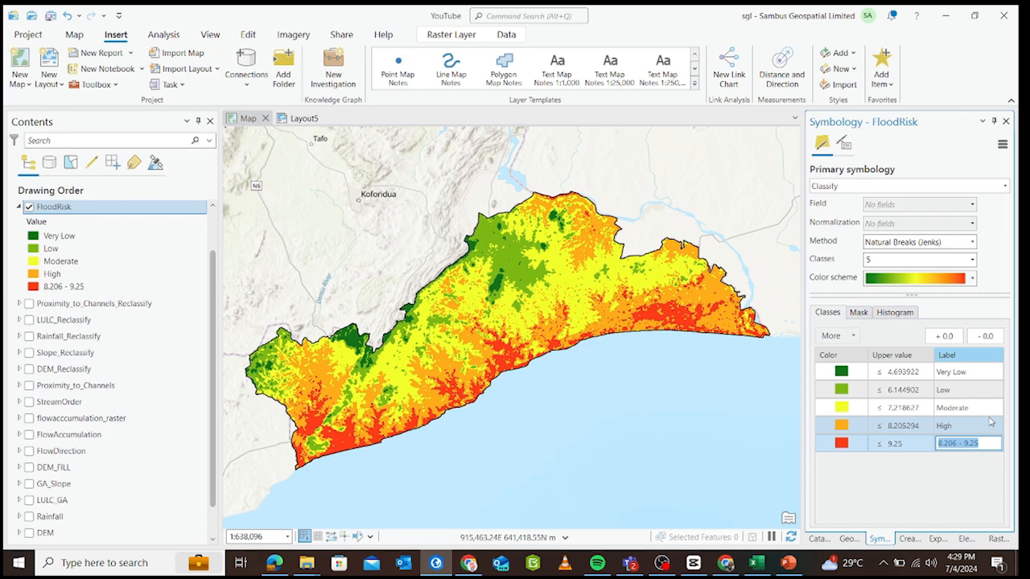
{"action": "type", "text": "Veyb High"}
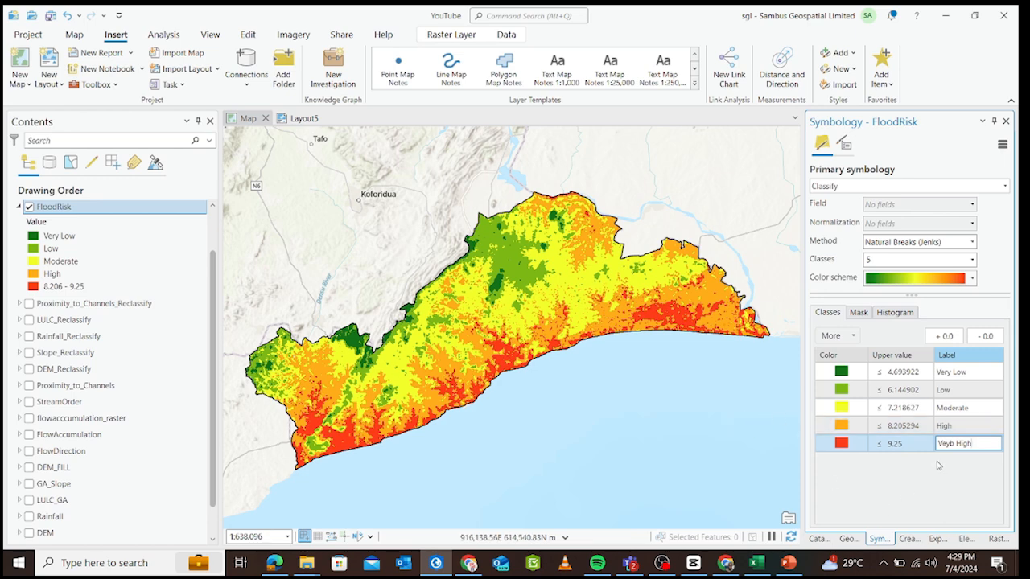
{"action": "left_click", "coordinate": [954, 444]}
{"action": "key", "text": "BackSpace"}
{"action": "left_click", "coordinate": [941, 482]}
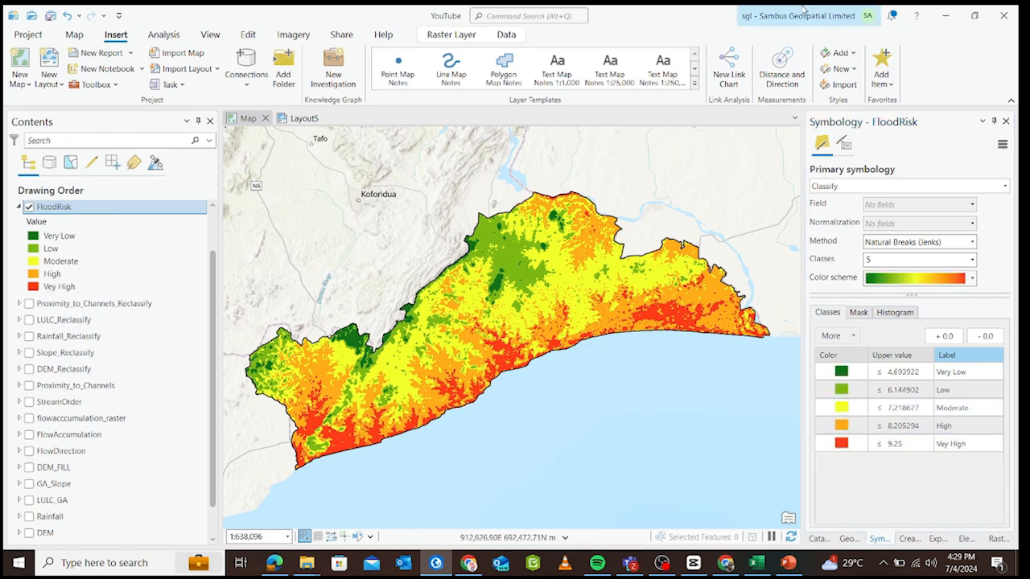
Try the Nearest Neighbor and Bilinear resampling types on the FloodRisk layer, and set it back to Cubic.
{"action": "left_click", "coordinate": [471, 36]}
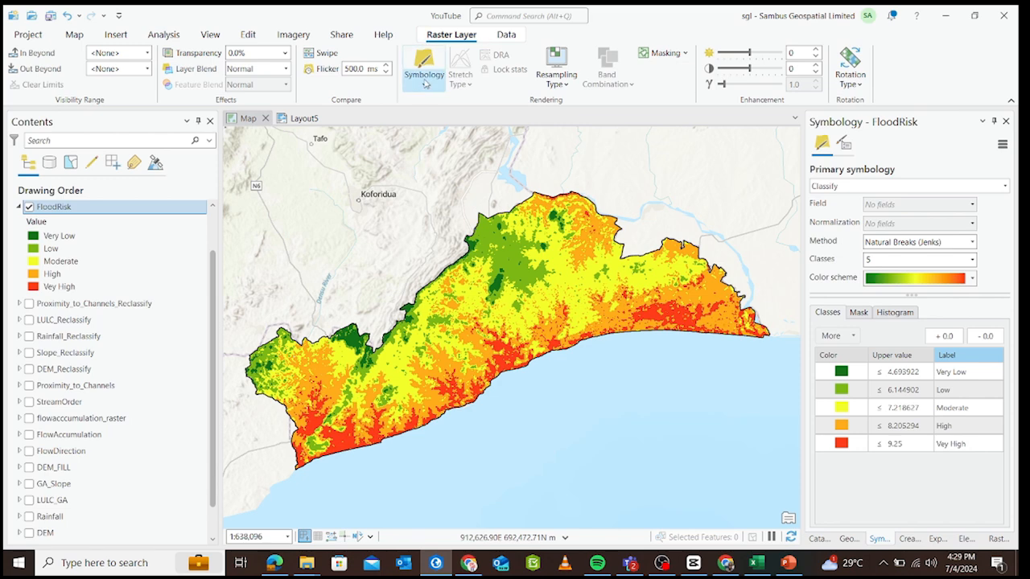
{"action": "left_click", "coordinate": [559, 85]}
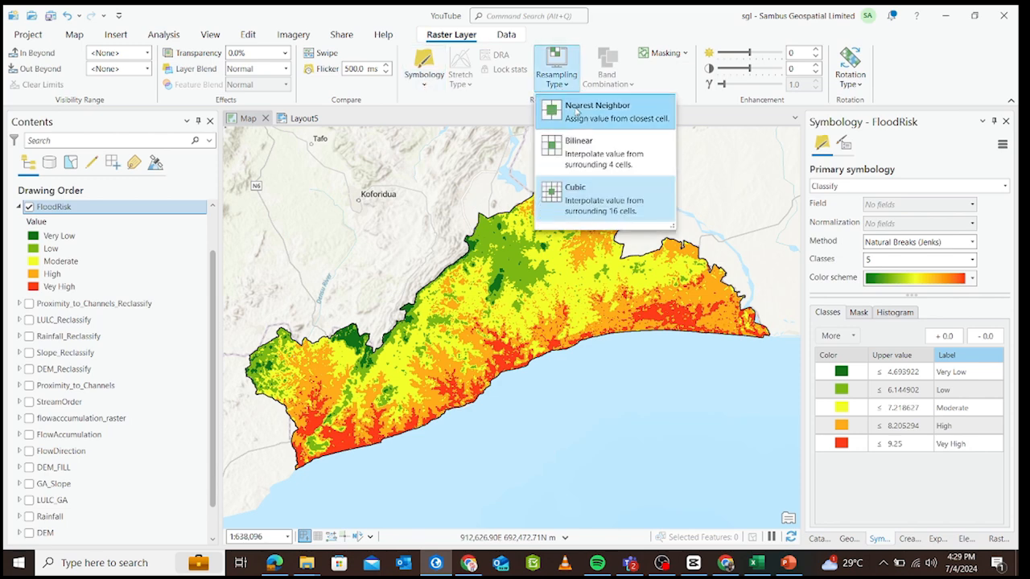
{"action": "left_click", "coordinate": [572, 111]}
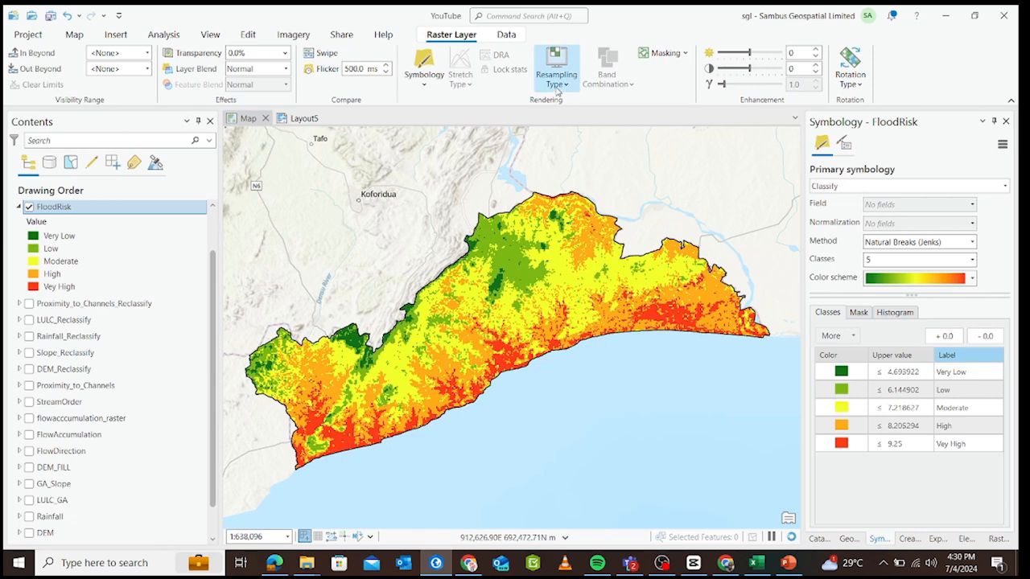
{"action": "left_click", "coordinate": [558, 87]}
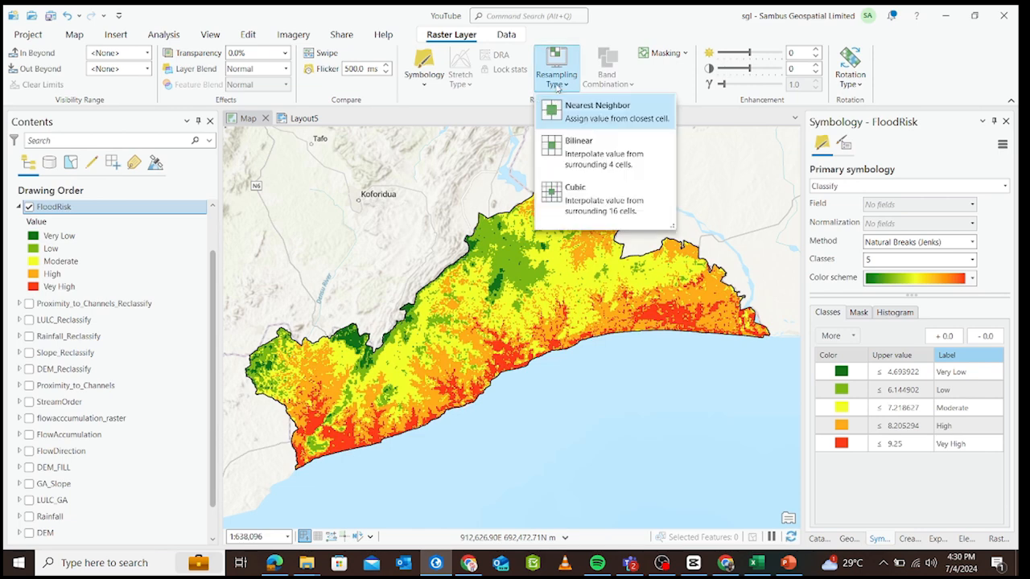
{"action": "left_click", "coordinate": [579, 150]}
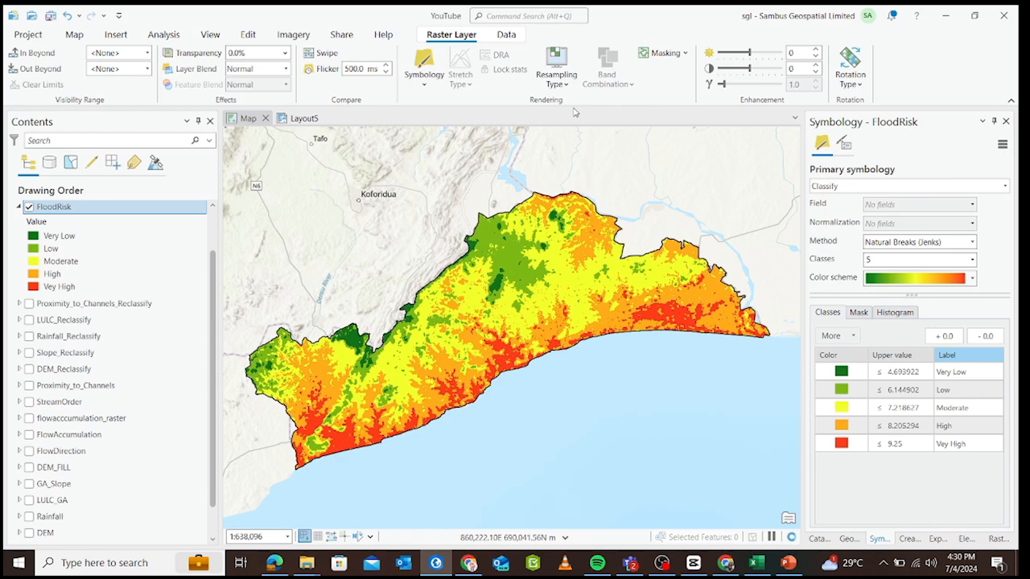
{"action": "left_click", "coordinate": [566, 88]}
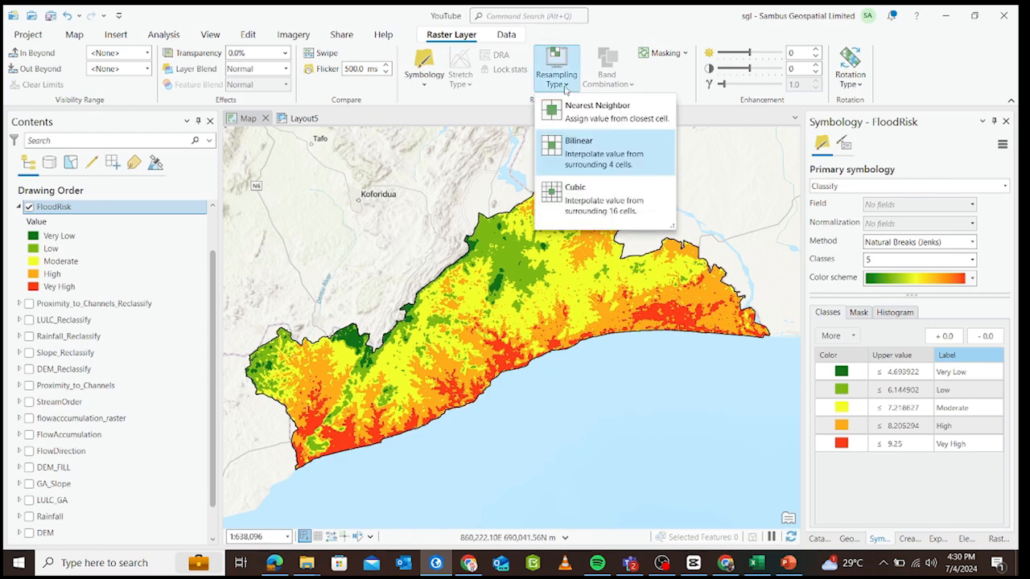
{"action": "left_click", "coordinate": [595, 201]}
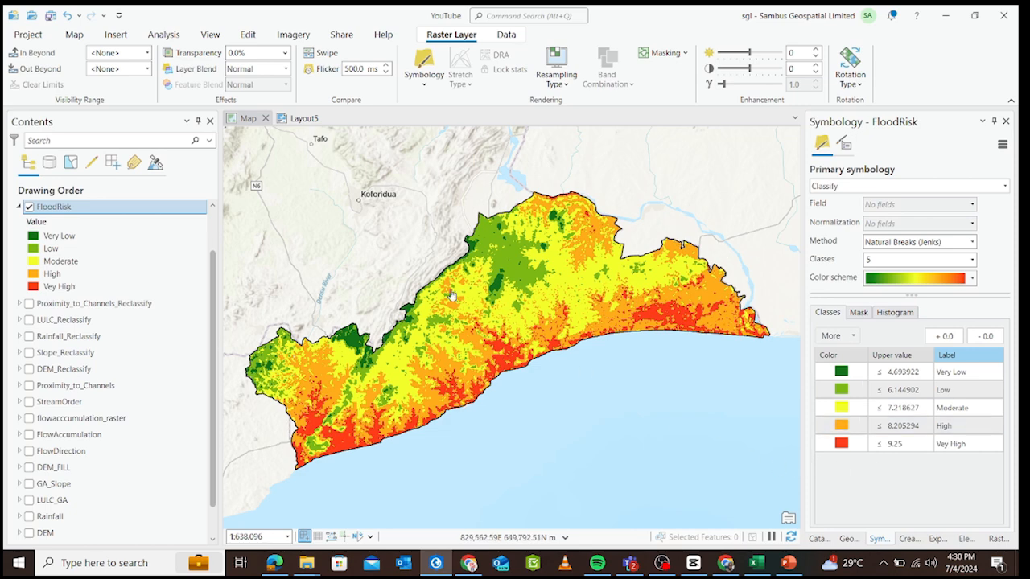
Create a new layout with the ANSI Landscape Letter page size, 8.5 by 11 inches.
{"action": "left_click", "coordinate": [74, 36]}
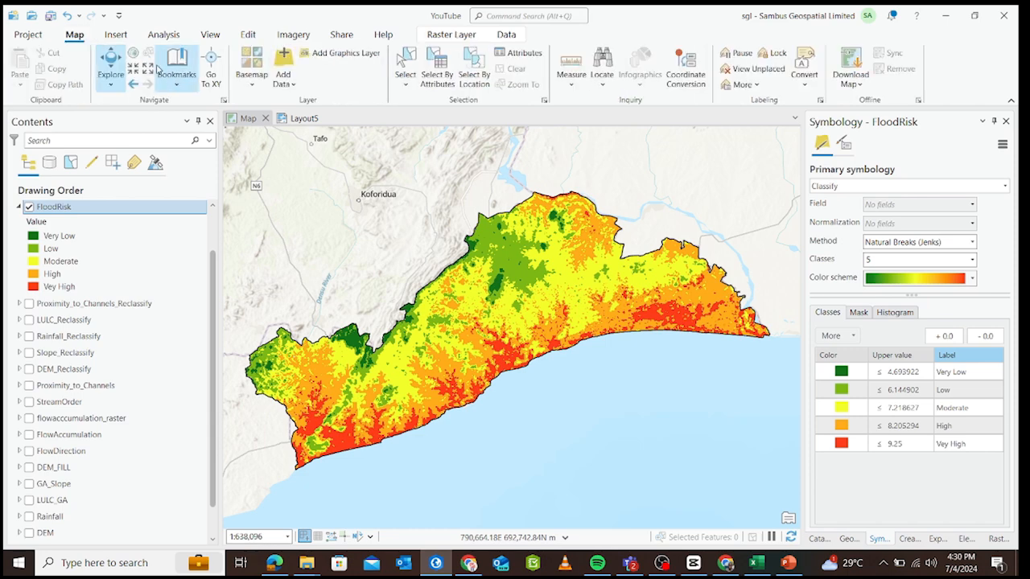
{"action": "left_click", "coordinate": [116, 35]}
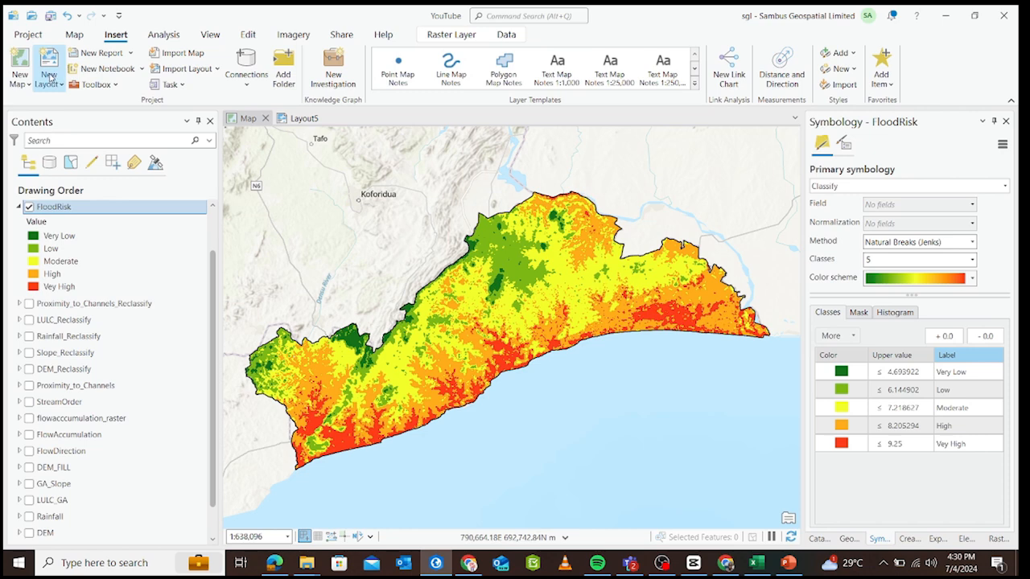
{"action": "left_click", "coordinate": [50, 77]}
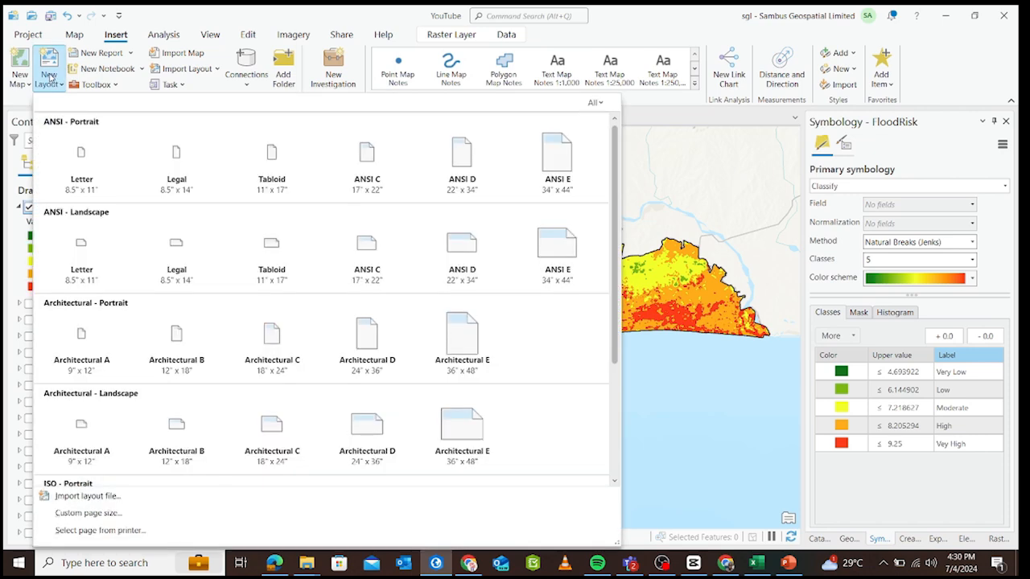
{"action": "left_click", "coordinate": [100, 266]}
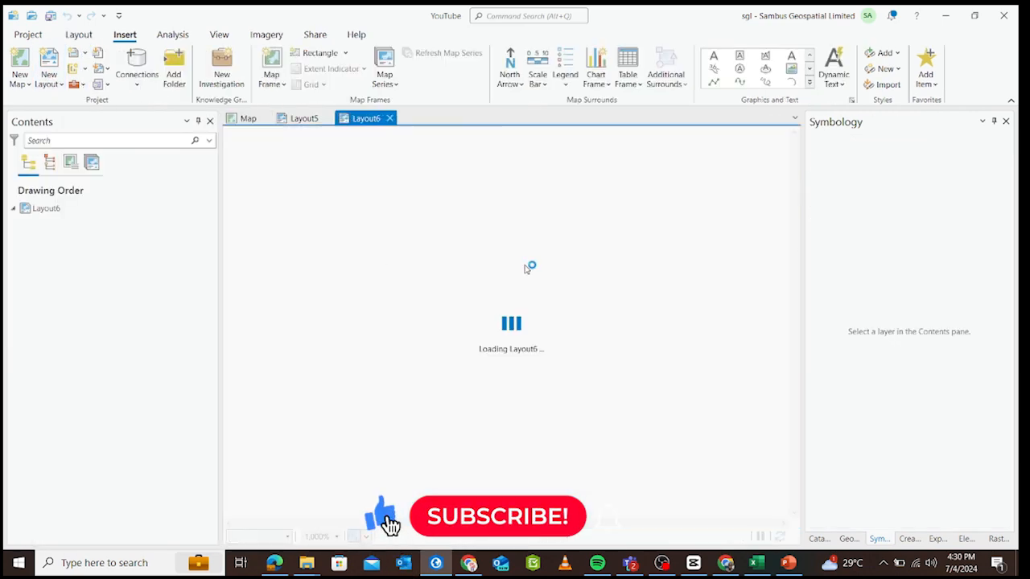
Insert a map frame of the flood risk map at the 1:638,096 extent and enlarge it to nearly fill the page.
{"action": "left_click", "coordinate": [272, 58]}
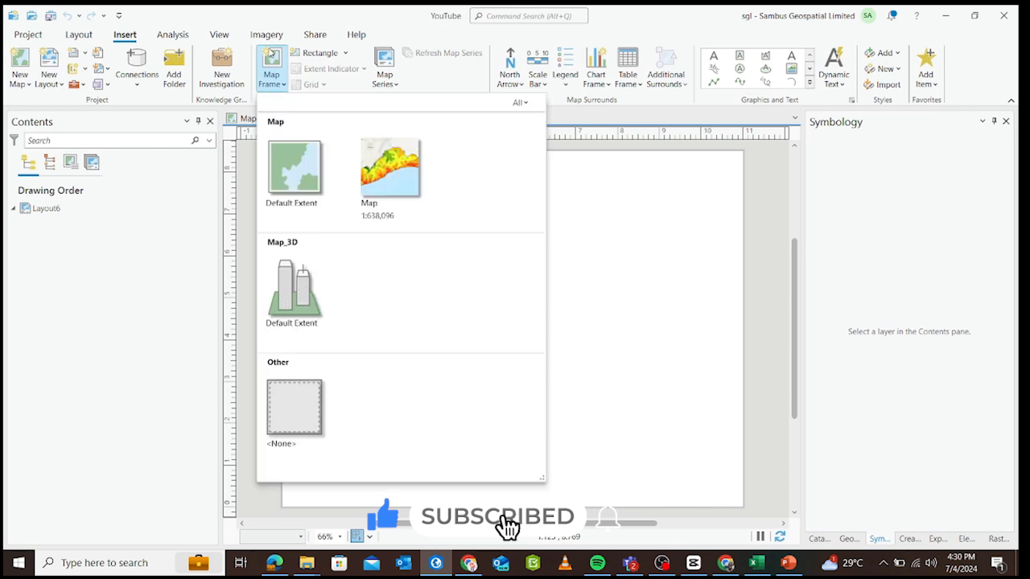
{"action": "left_click", "coordinate": [393, 182]}
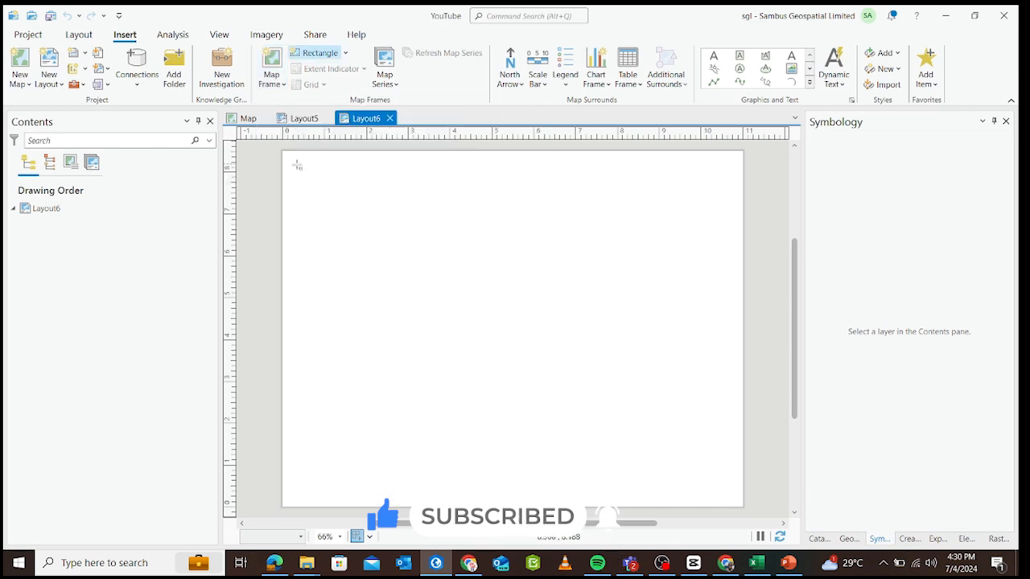
{"action": "left_click_drag", "start_coordinate": [296, 164], "coordinate": [729, 496]}
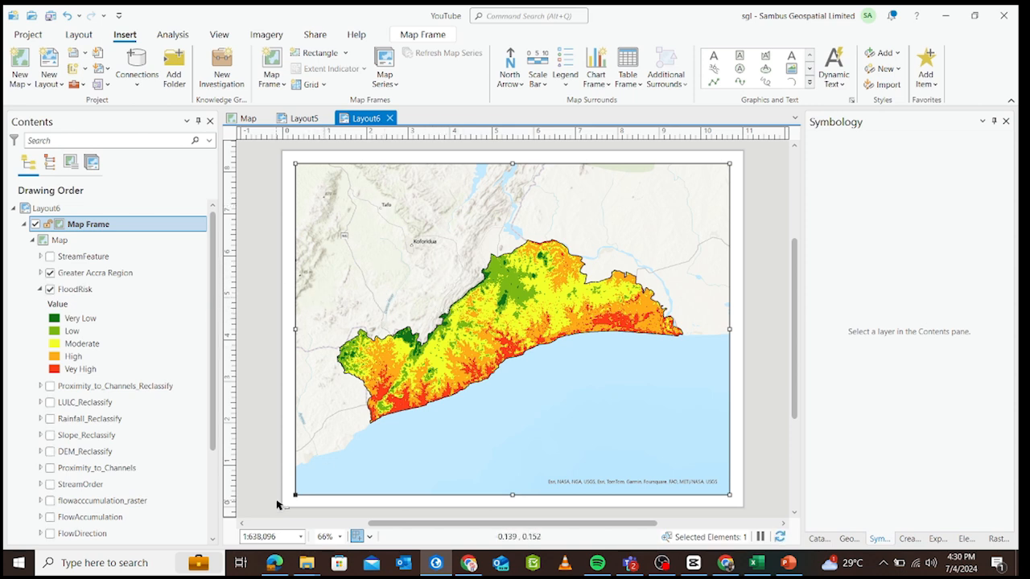
{"action": "left_click_drag", "start_coordinate": [294, 496], "coordinate": [289, 498]}
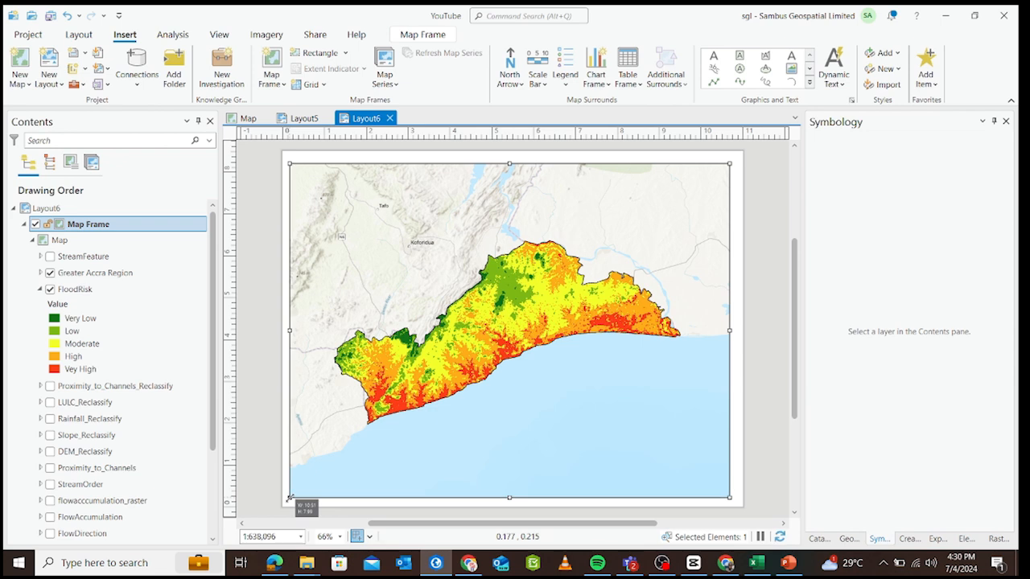
{"action": "left_click_drag", "start_coordinate": [728, 163], "coordinate": [734, 161]}
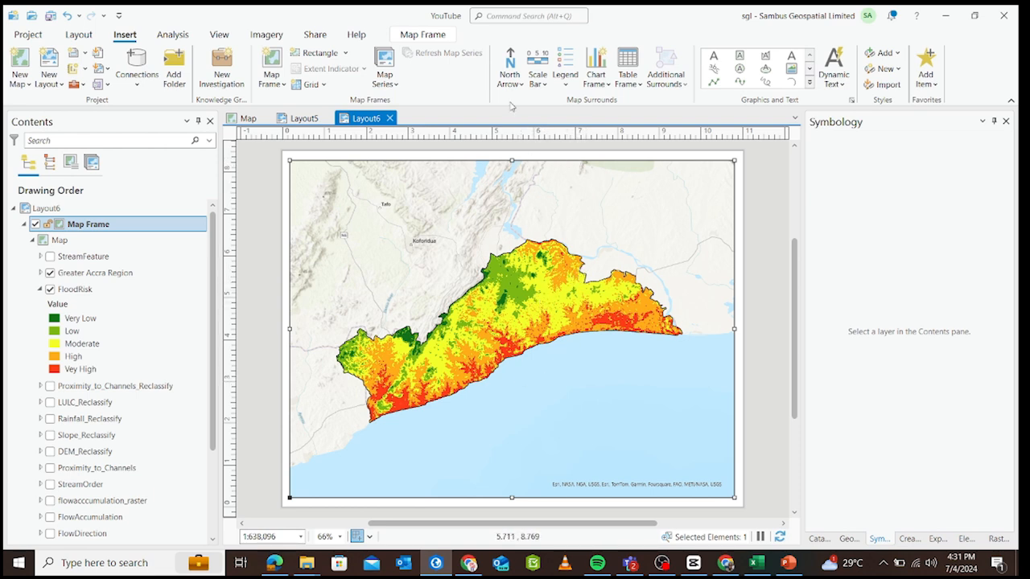
Add a north arrow in the map frame's upper-left corner and a Scale Line 1 Metric scale bar at its lower left.
{"action": "left_click", "coordinate": [509, 68]}
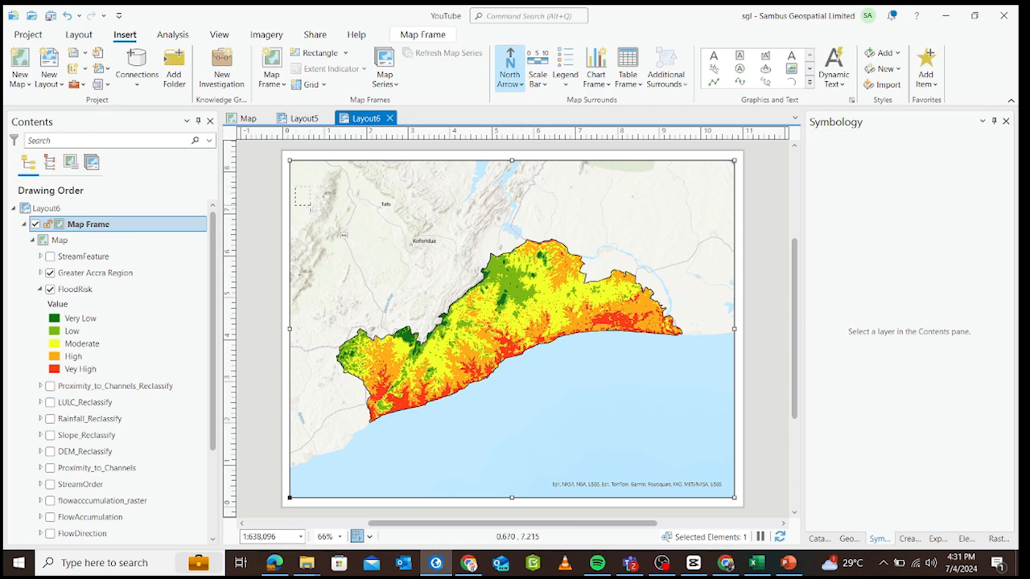
{"action": "left_click_drag", "start_coordinate": [298, 188], "coordinate": [320, 229]}
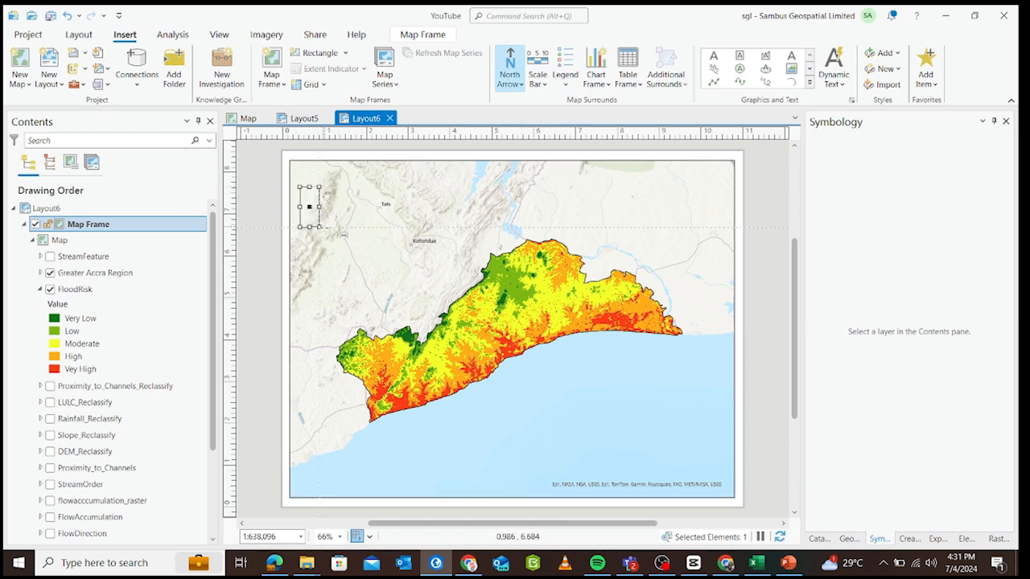
{"action": "left_click", "coordinate": [373, 245]}
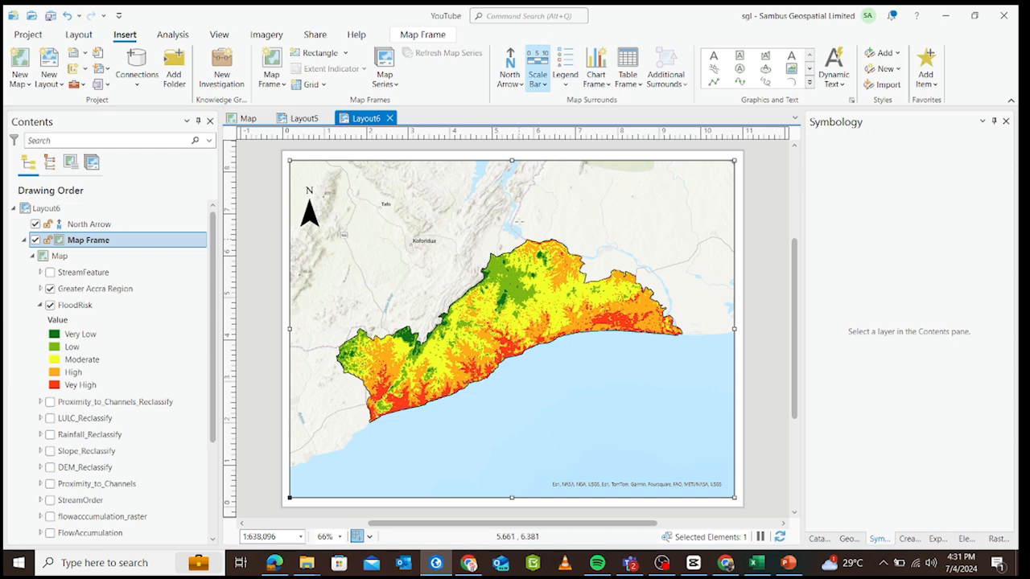
{"action": "left_click", "coordinate": [544, 85]}
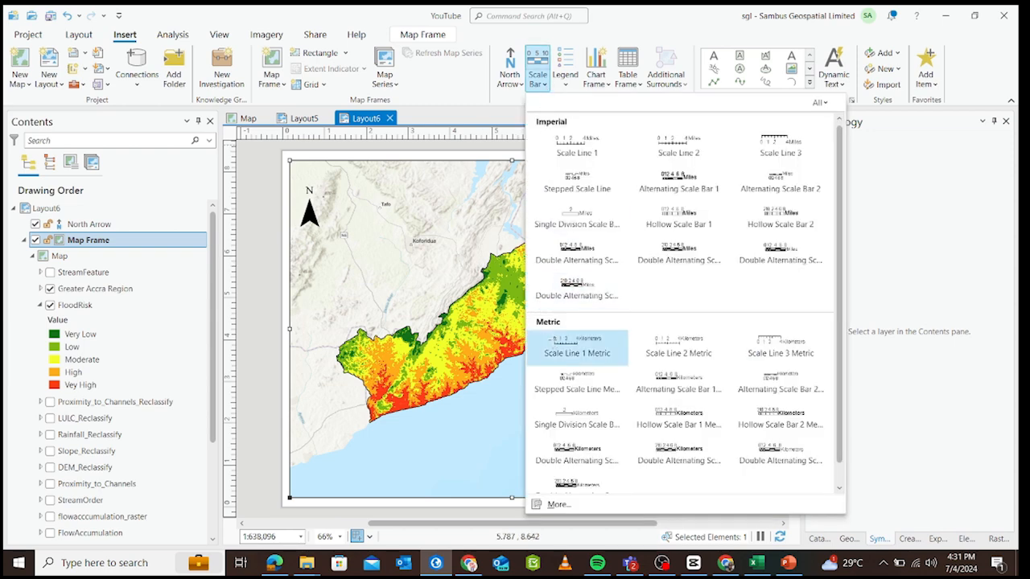
{"action": "left_click", "coordinate": [577, 346]}
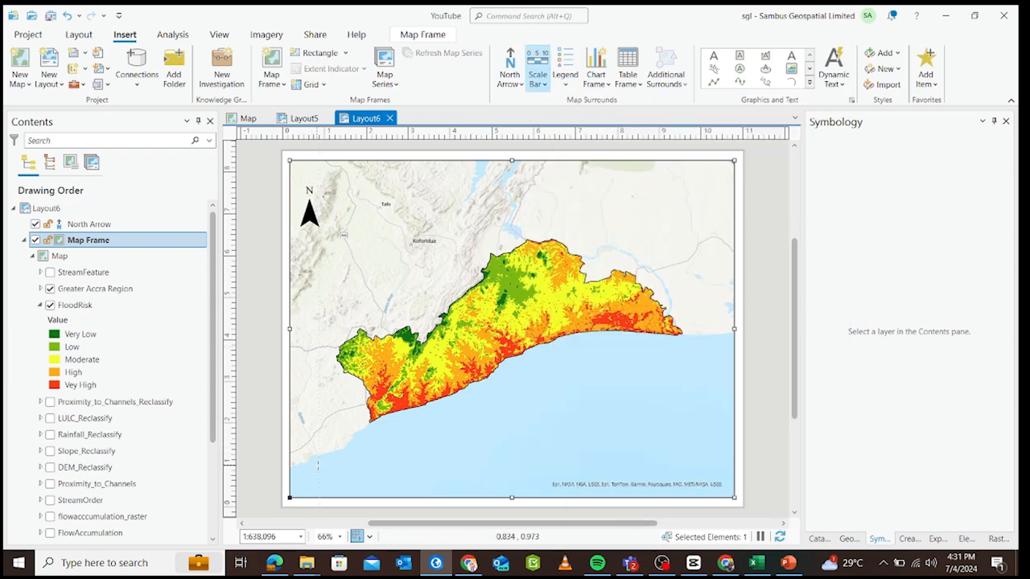
{"action": "left_click_drag", "start_coordinate": [394, 486], "coordinate": [540, 486]}
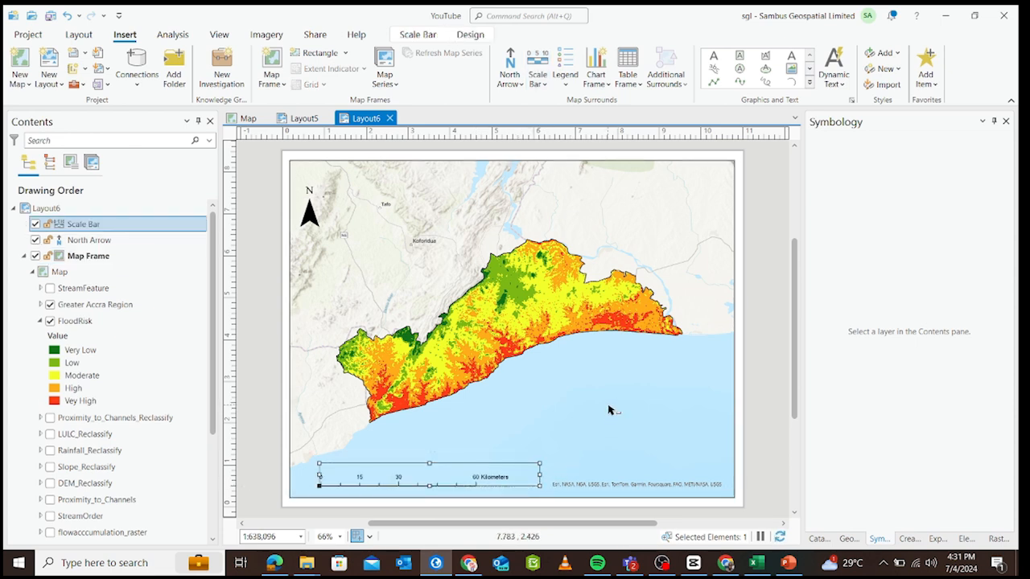
Insert a Legend 1 legend for the map frame in the empty sea area at its lower right.
{"action": "left_click", "coordinate": [609, 410]}
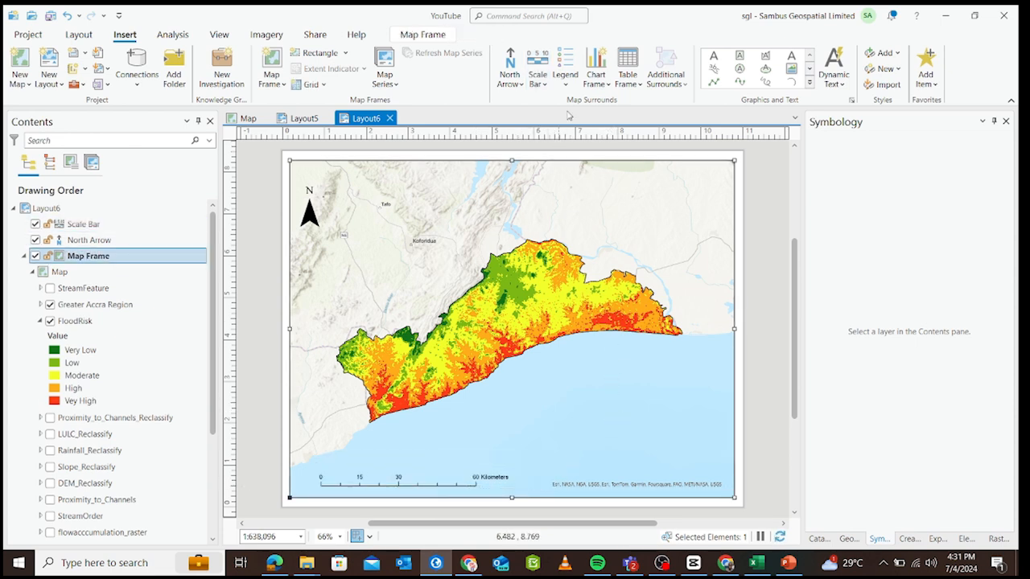
{"action": "left_click", "coordinate": [566, 58]}
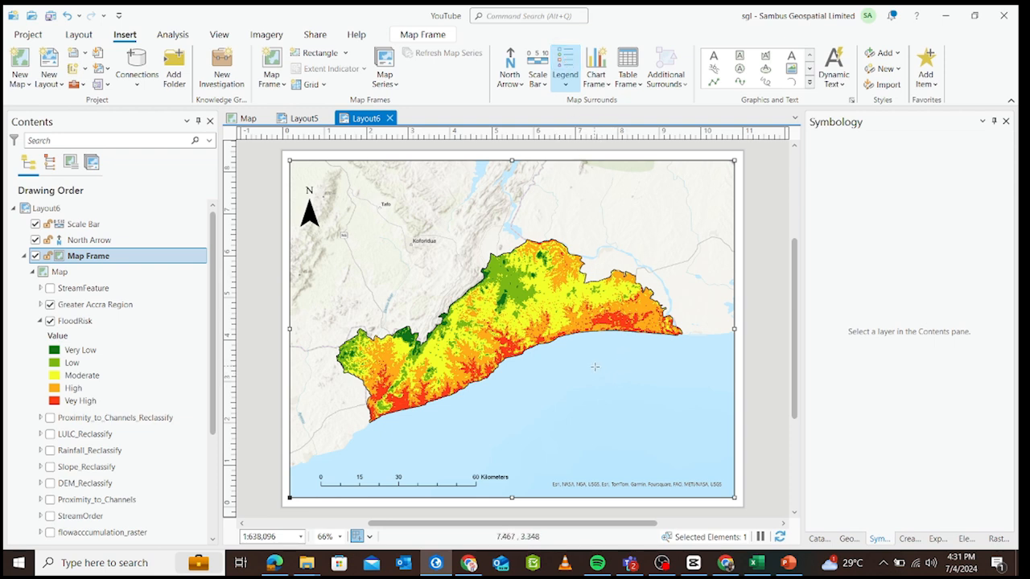
{"action": "left_click", "coordinate": [565, 85]}
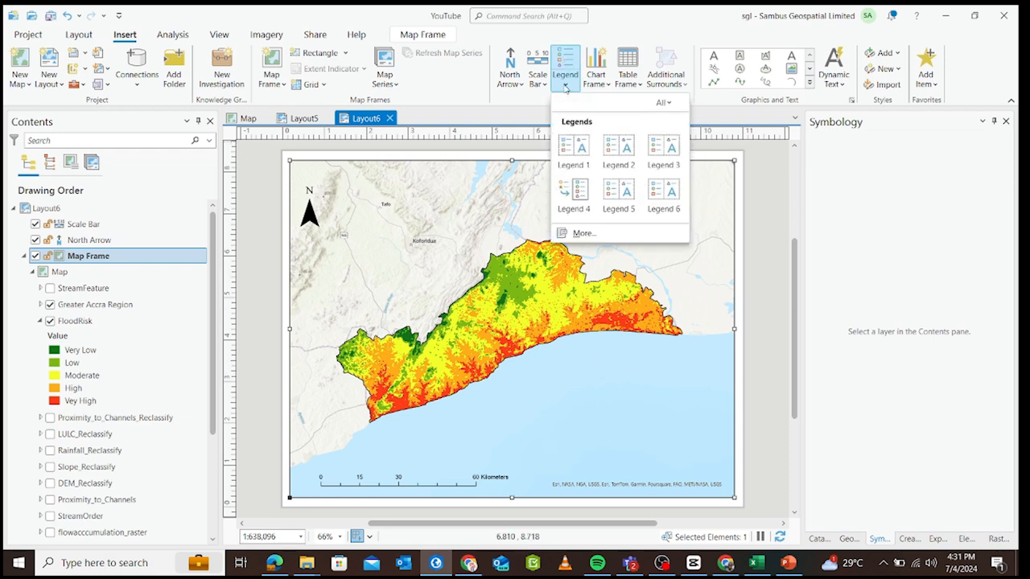
{"action": "left_click", "coordinate": [576, 145]}
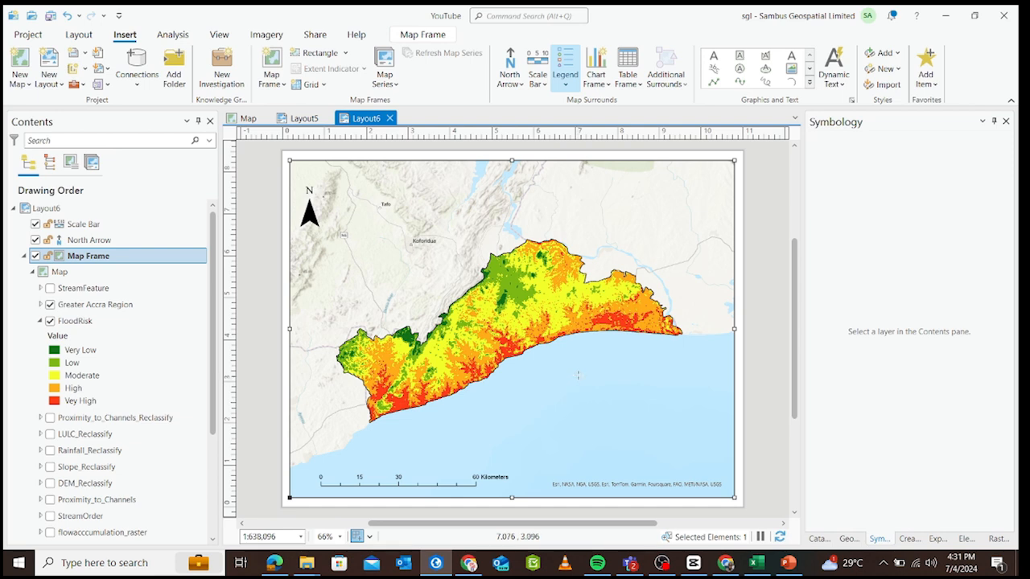
{"action": "left_click_drag", "start_coordinate": [584, 351], "coordinate": [727, 424]}
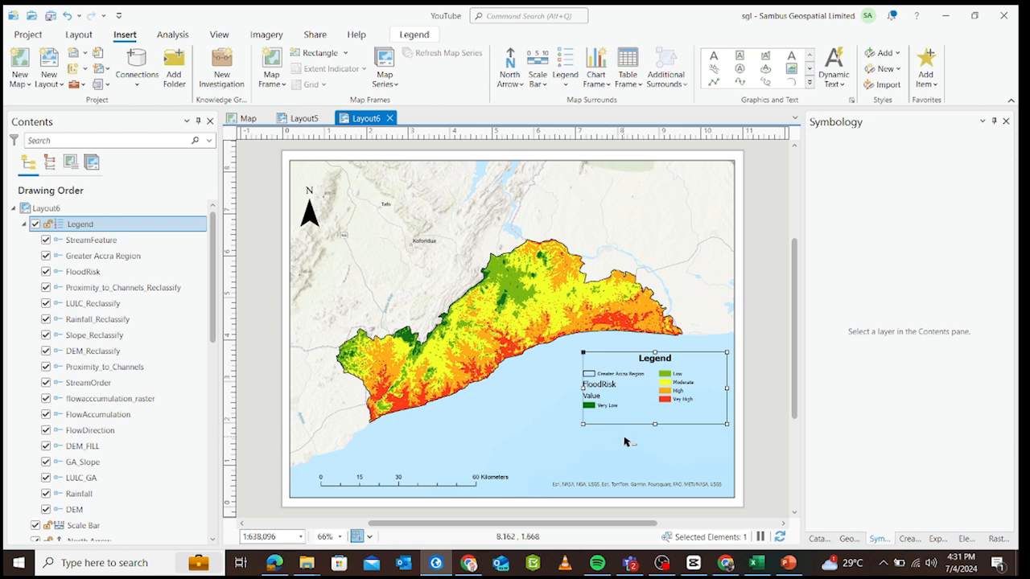
{"action": "left_click", "coordinate": [624, 441]}
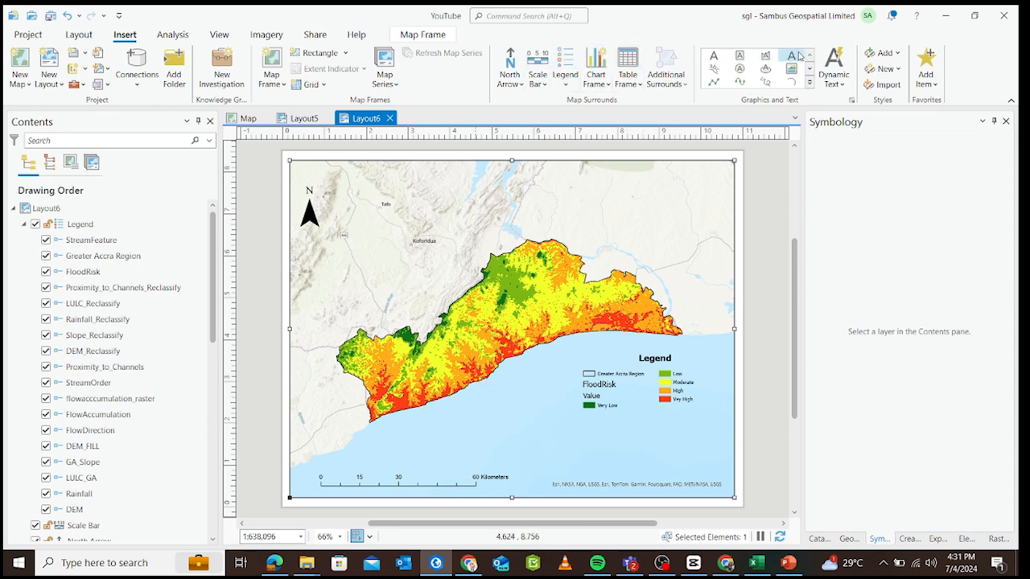
Add a straight text element for the title near the top edge of the map frame.
{"action": "left_click", "coordinate": [794, 55]}
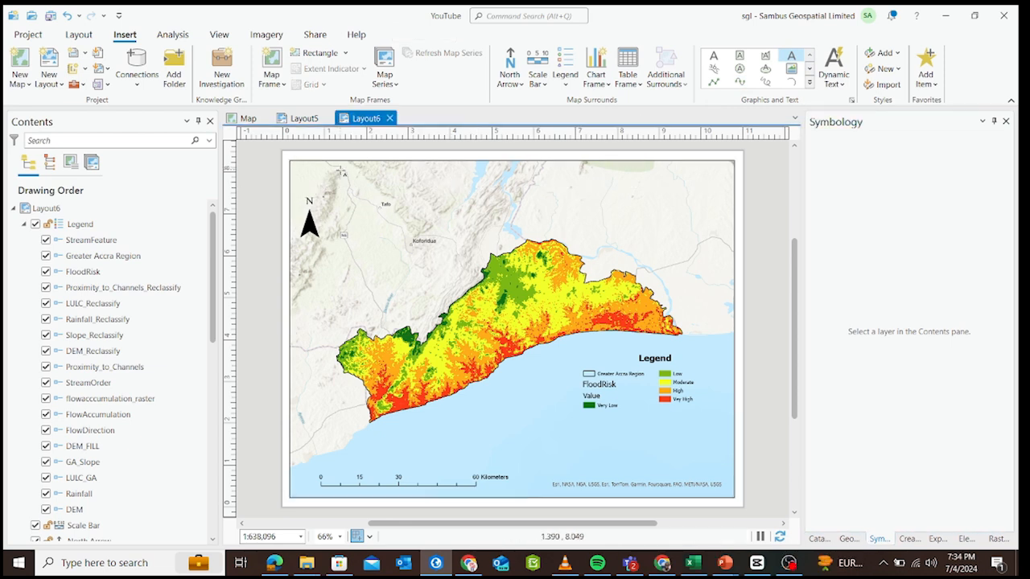
{"action": "left_click", "coordinate": [341, 170]}
{"action": "left_click_drag", "start_coordinate": [449, 171], "coordinate": [621, 184]}
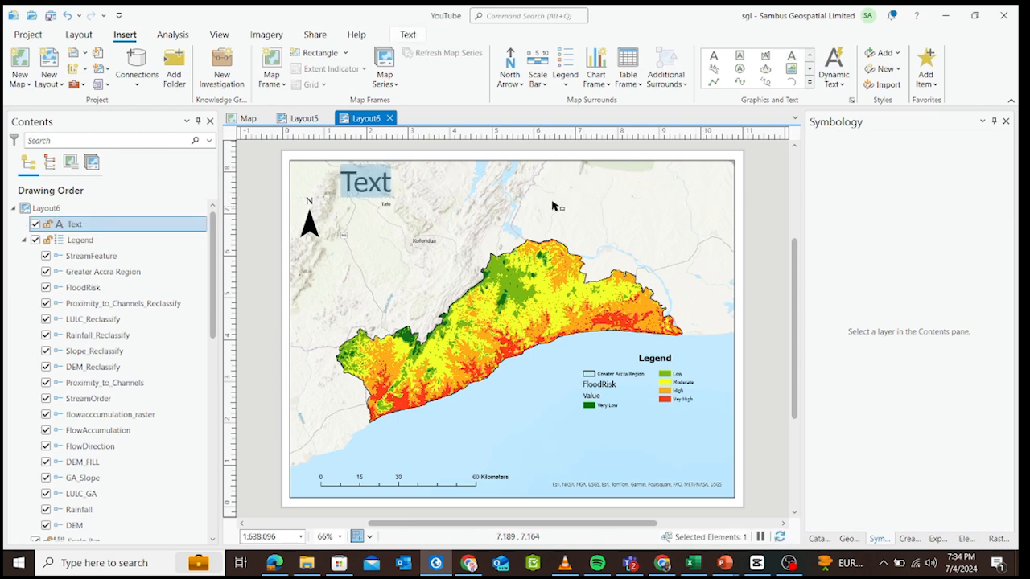
Replace the placeholder text with the title FLOOD RISK MAP OF THE GREATER REGION.
{"action": "left_click", "coordinate": [388, 195]}
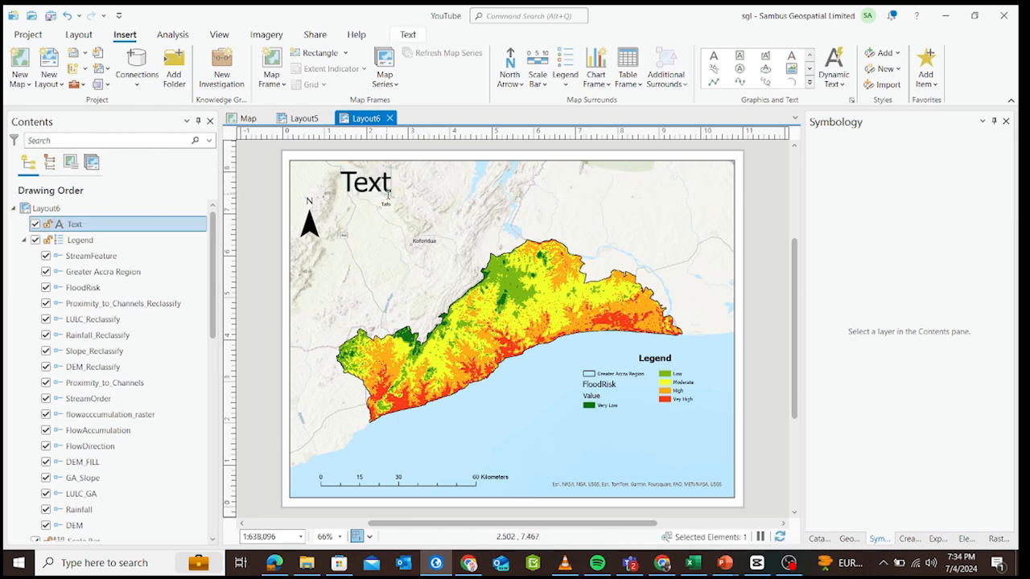
{"action": "key", "text": "BackSpace"}
{"action": "key", "text": "BackSpace"}
{"action": "key", "text": "BackSpace"}
{"action": "key", "text": "BackSpace"}
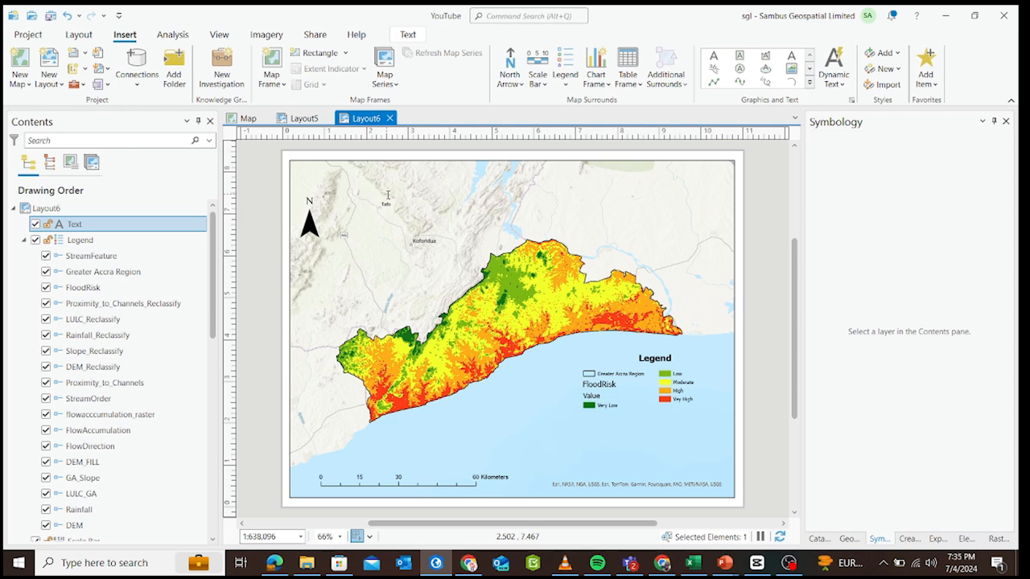
{"action": "type", "text": "FLOO"}
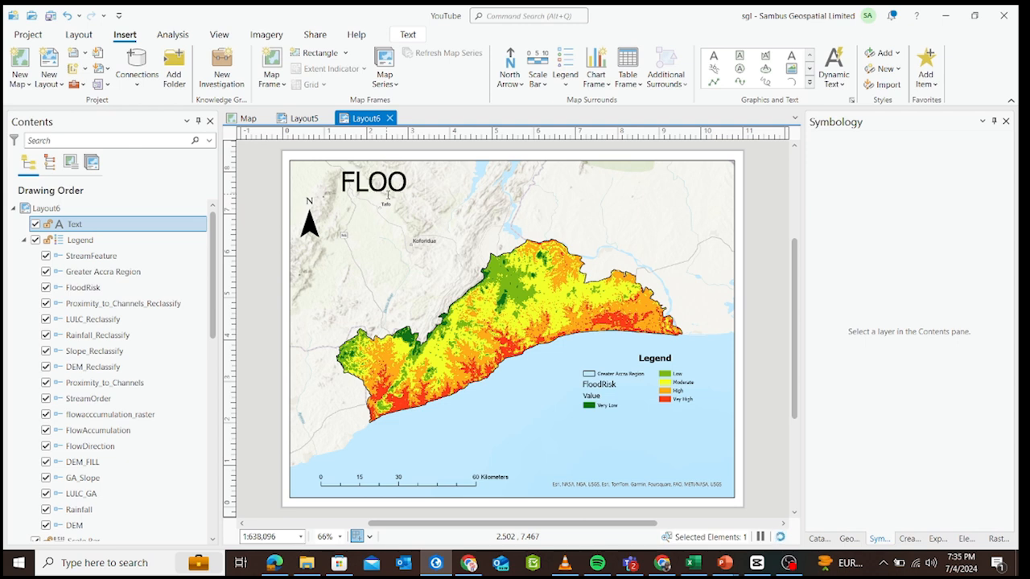
{"action": "type", "text": "D RIA"}
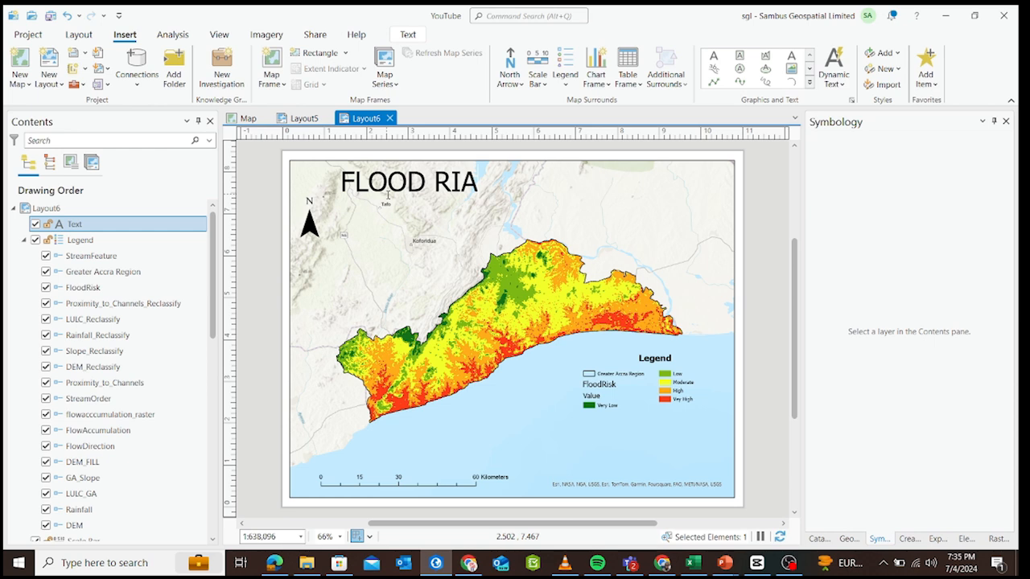
{"action": "key", "text": "BackSpace"}
{"action": "type", "text": "SK MA"}
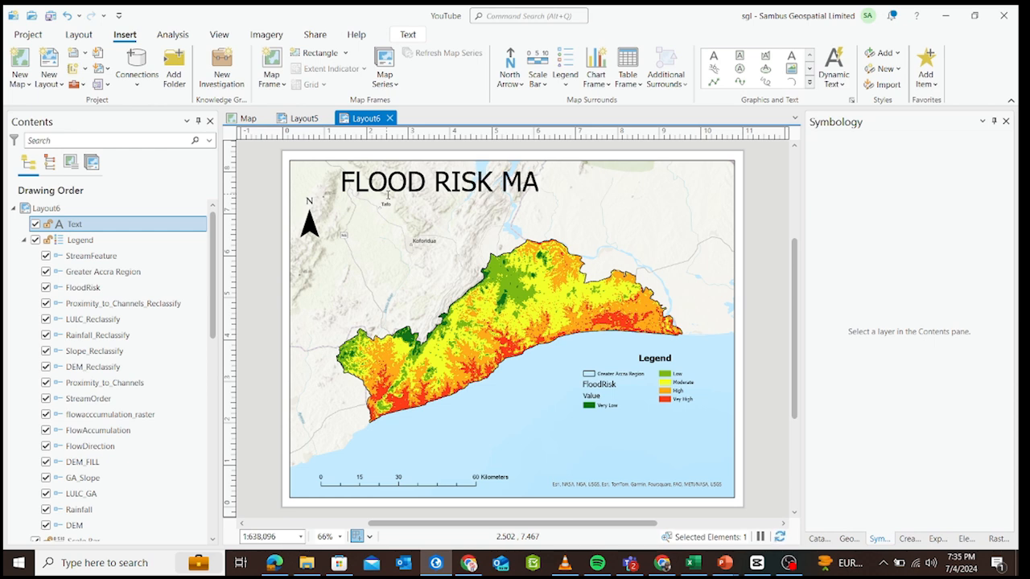
{"action": "type", "text": "P OF TH"}
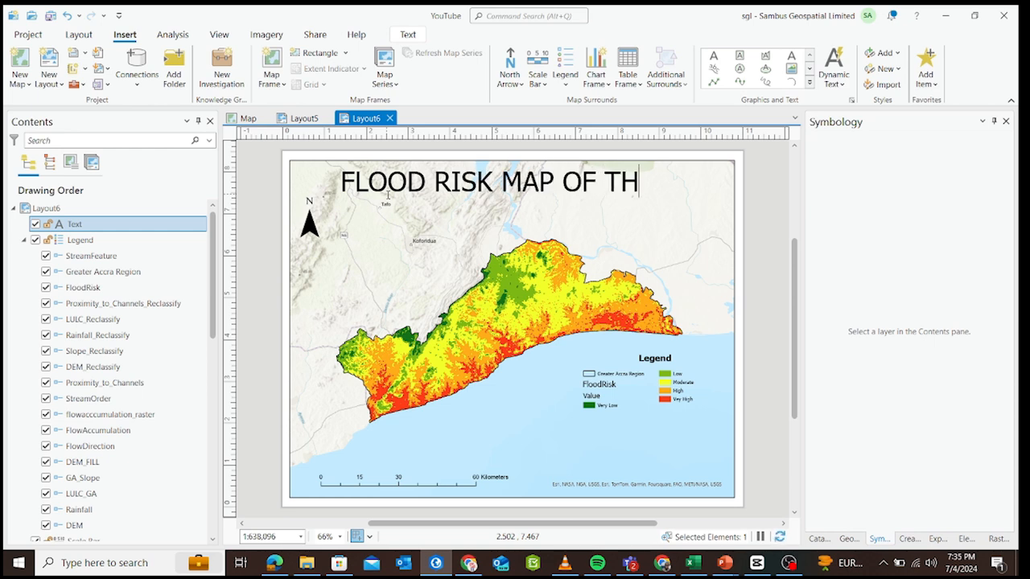
{"action": "type", "text": "E GREATER"}
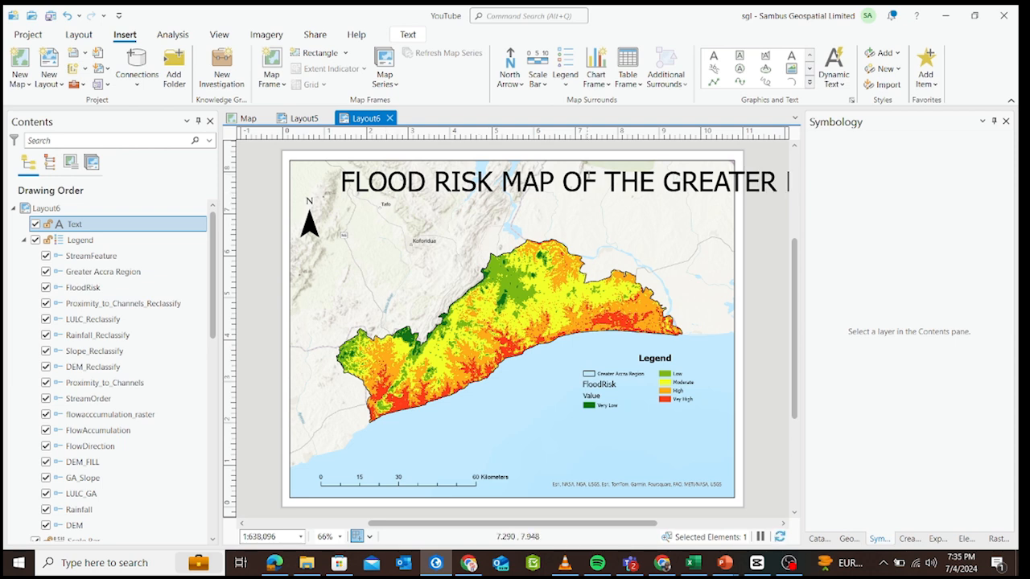
{"action": "key", "text": "Escape"}
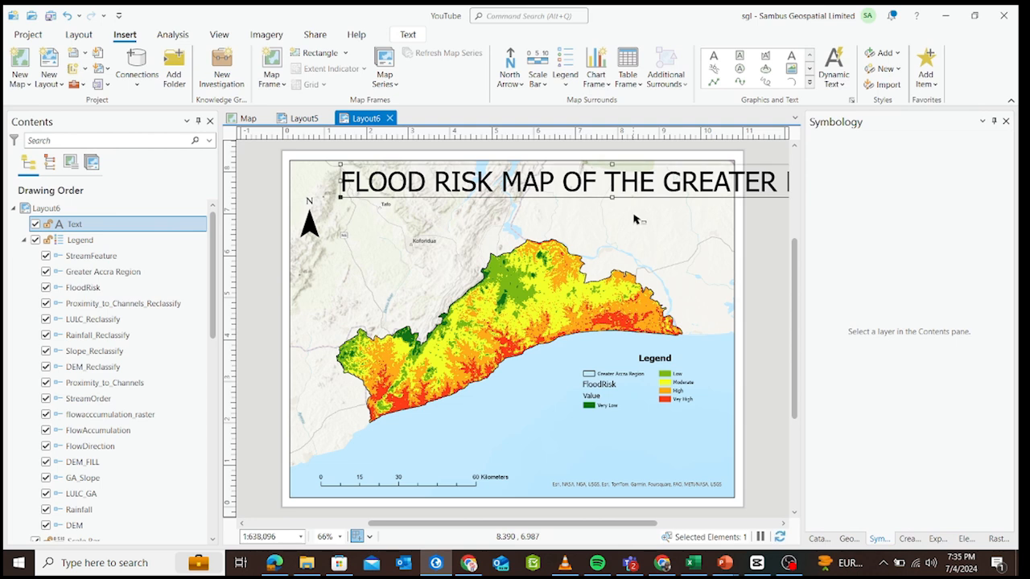
Try a font size of 22 pt on the map title, and settle on 24 pt.
{"action": "right_click", "coordinate": [563, 187]}
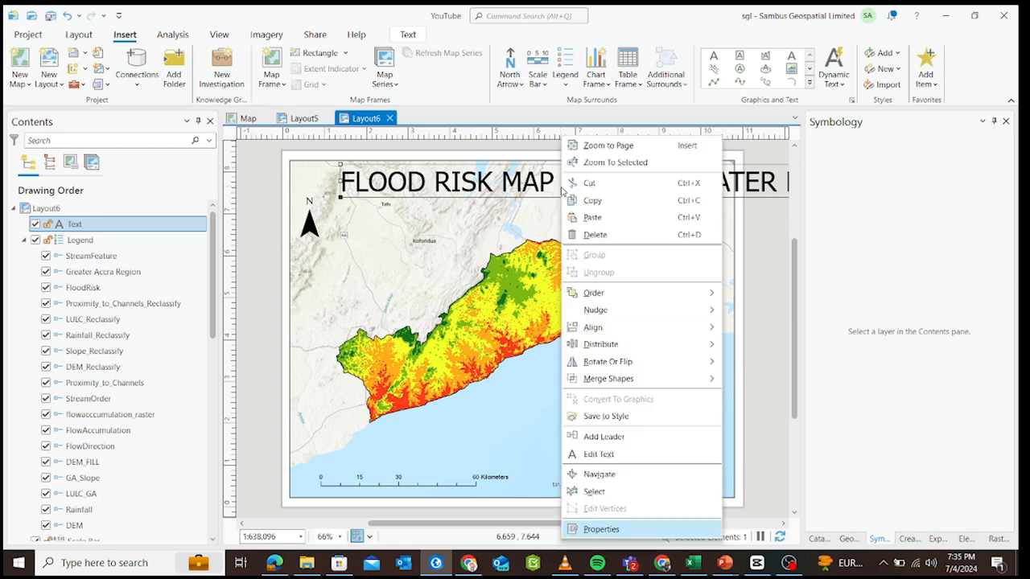
{"action": "left_click", "coordinate": [599, 528]}
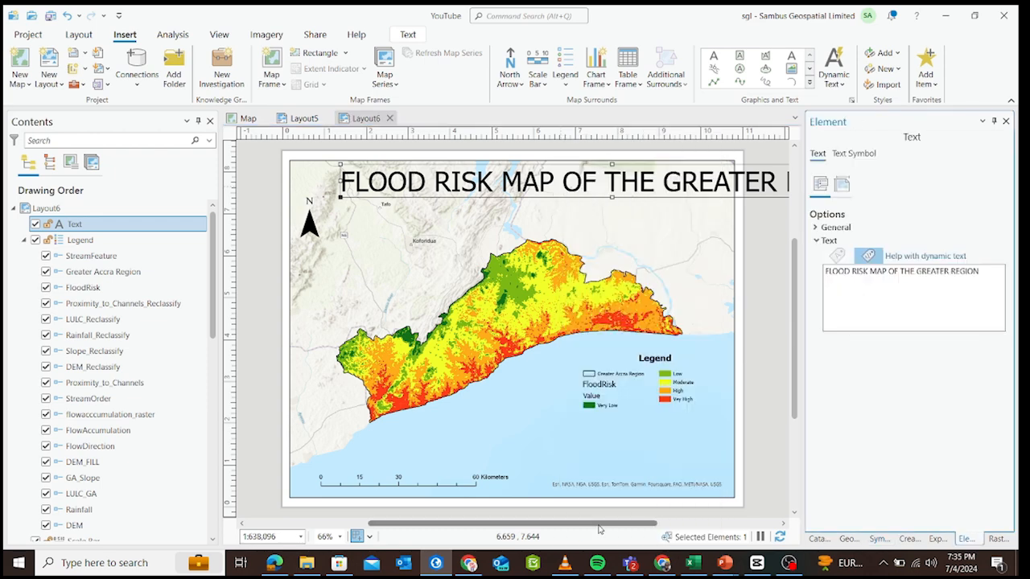
{"action": "left_click", "coordinate": [855, 153]}
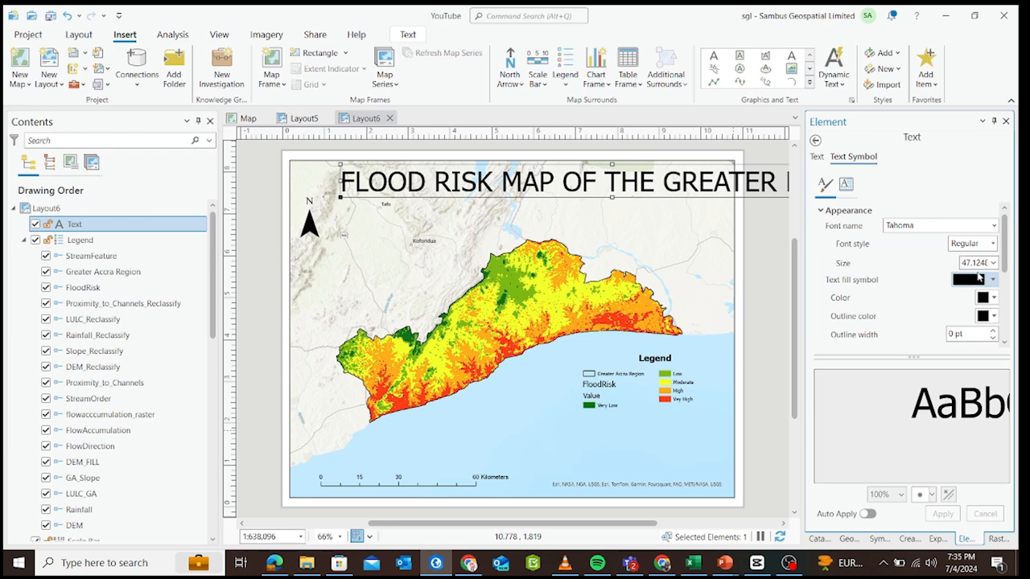
{"action": "left_click", "coordinate": [993, 263]}
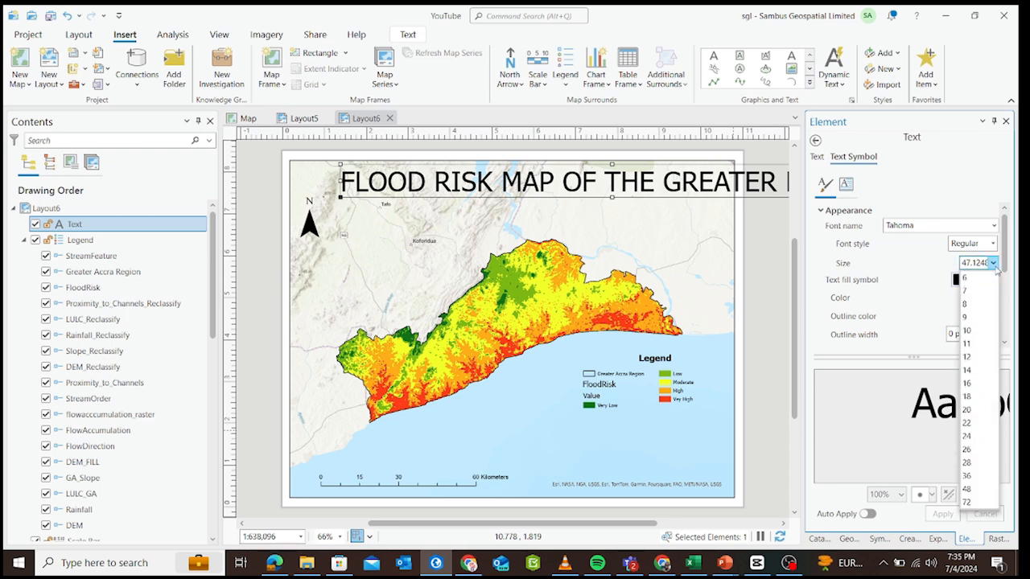
{"action": "left_click", "coordinate": [968, 423]}
{"action": "left_click", "coordinate": [942, 514]}
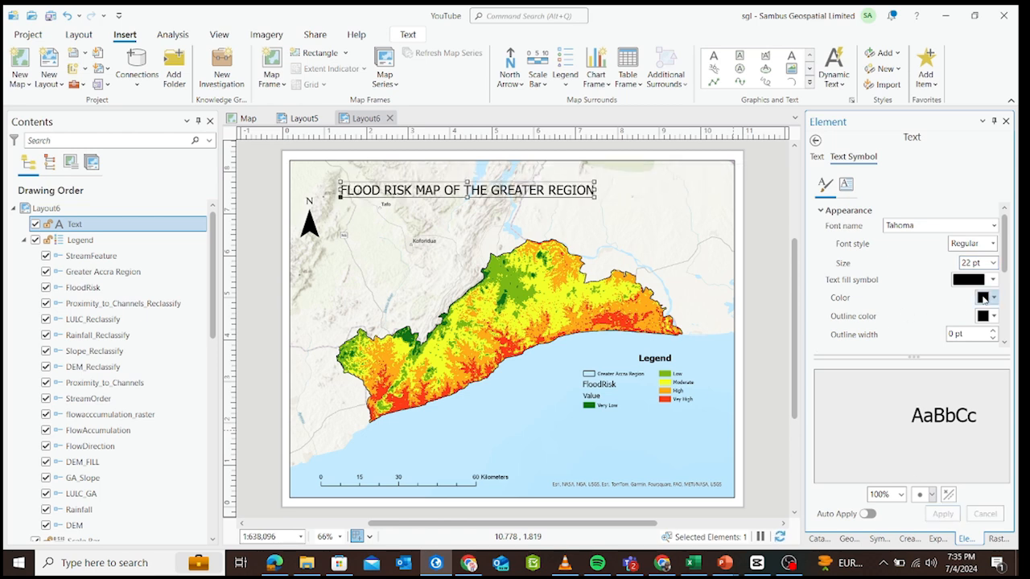
{"action": "left_click", "coordinate": [993, 263]}
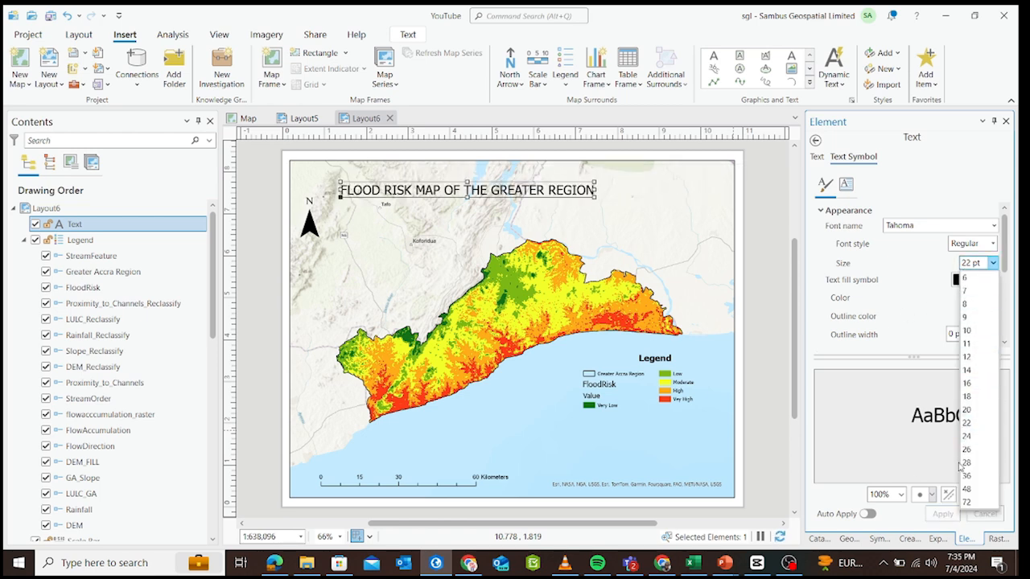
{"action": "left_click", "coordinate": [967, 437]}
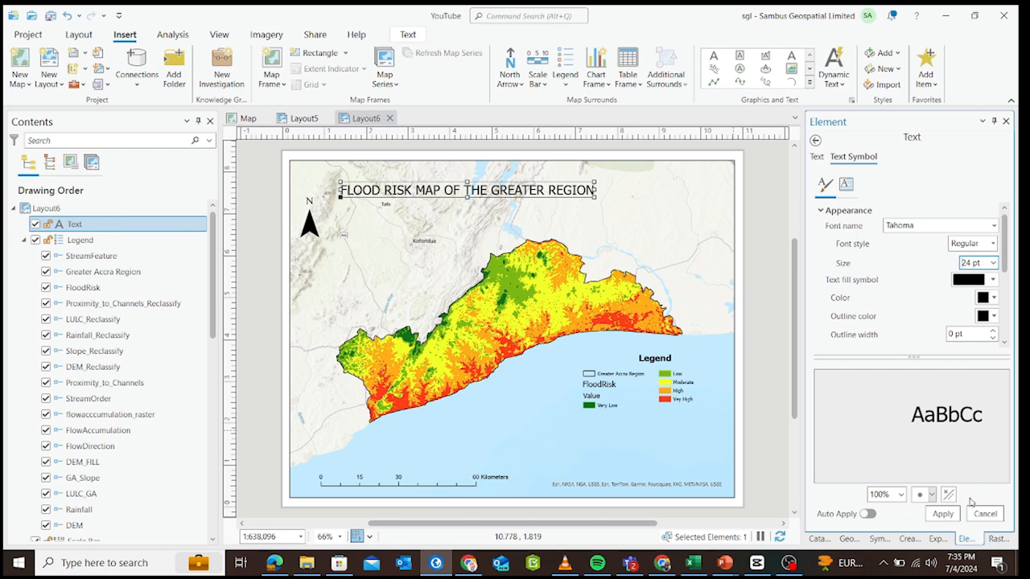
{"action": "left_click", "coordinate": [942, 515]}
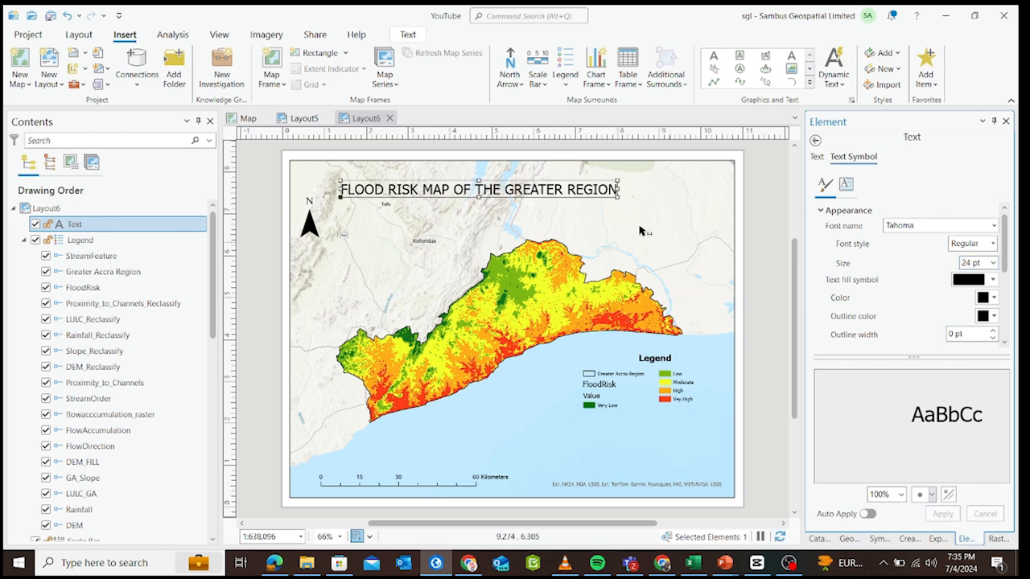
Move the title up so it is centred horizontally near the top of the map frame.
{"action": "left_click", "coordinate": [567, 184]}
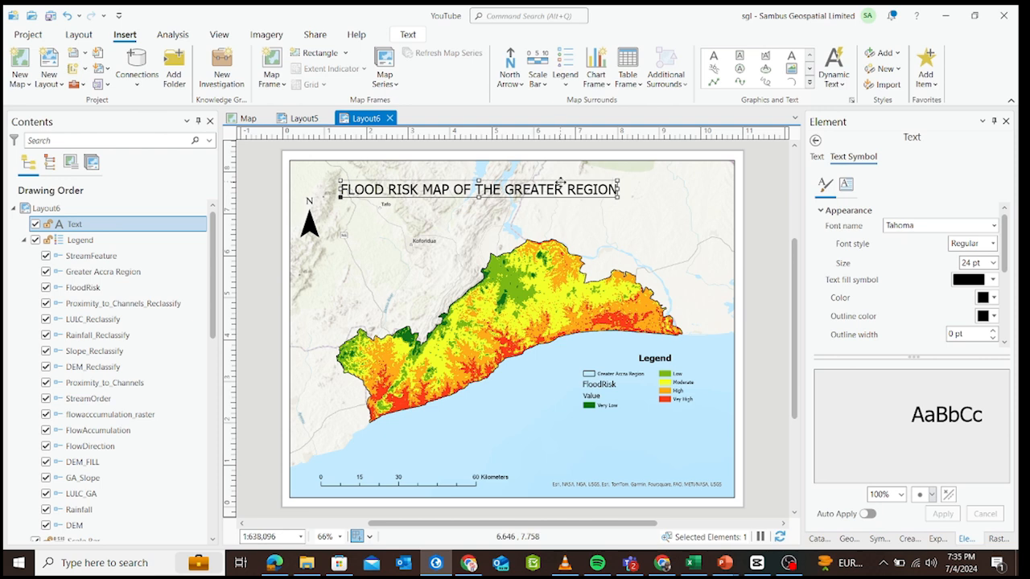
{"action": "left_click_drag", "start_coordinate": [561, 183], "coordinate": [593, 176]}
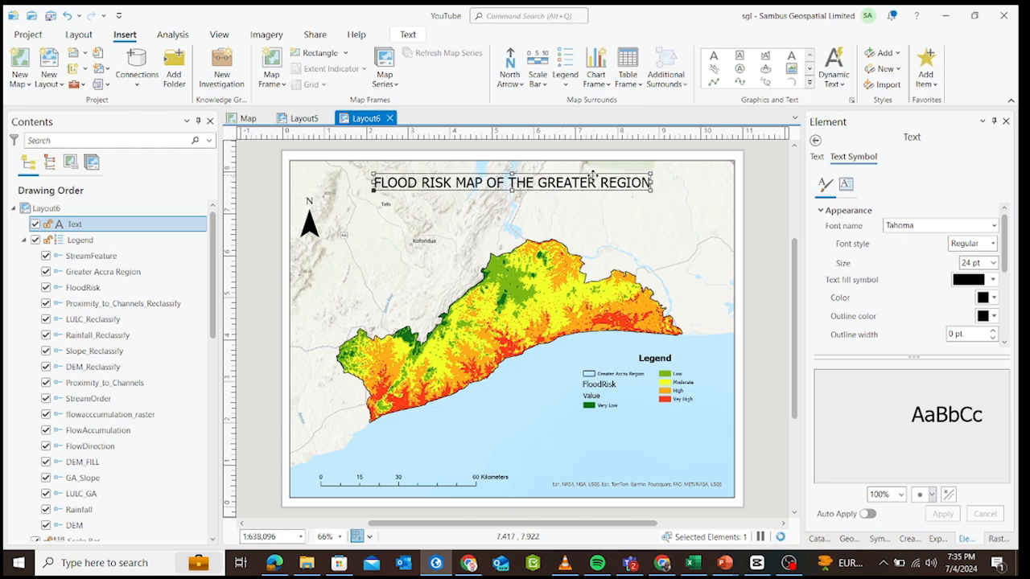
{"action": "left_click", "coordinate": [680, 204]}
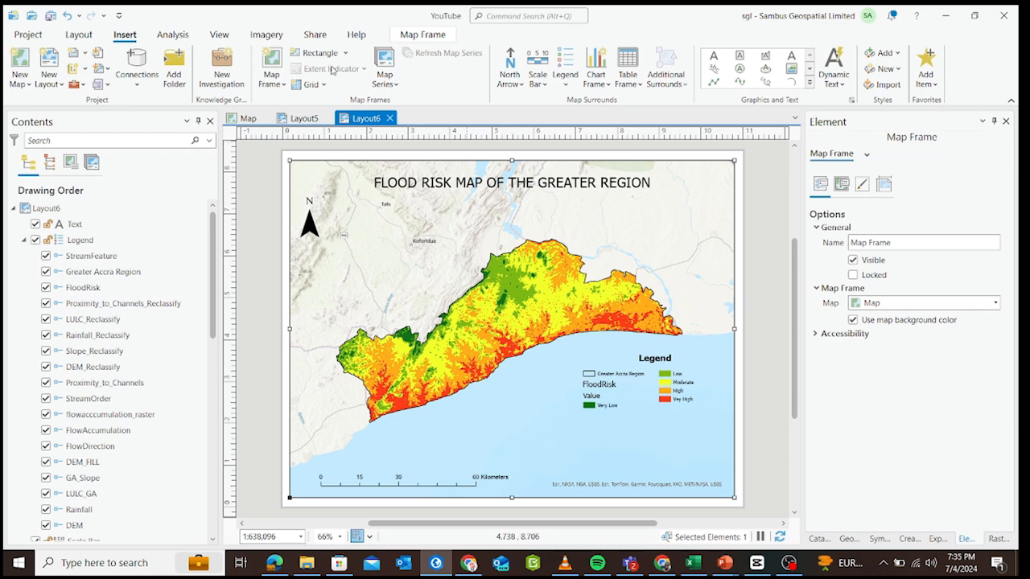
Open the sharing and output options for the layout.
{"action": "left_click", "coordinate": [315, 35]}
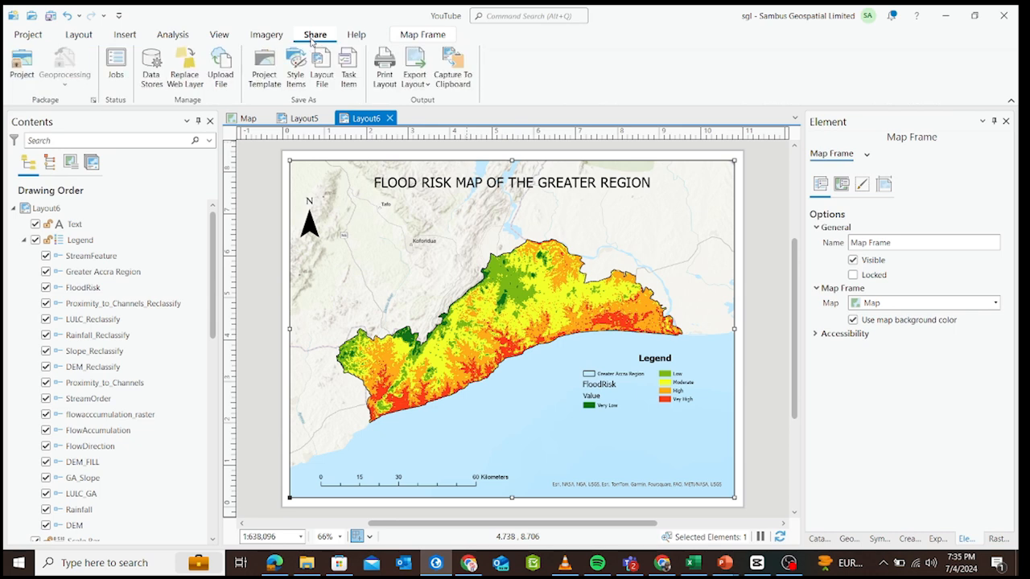